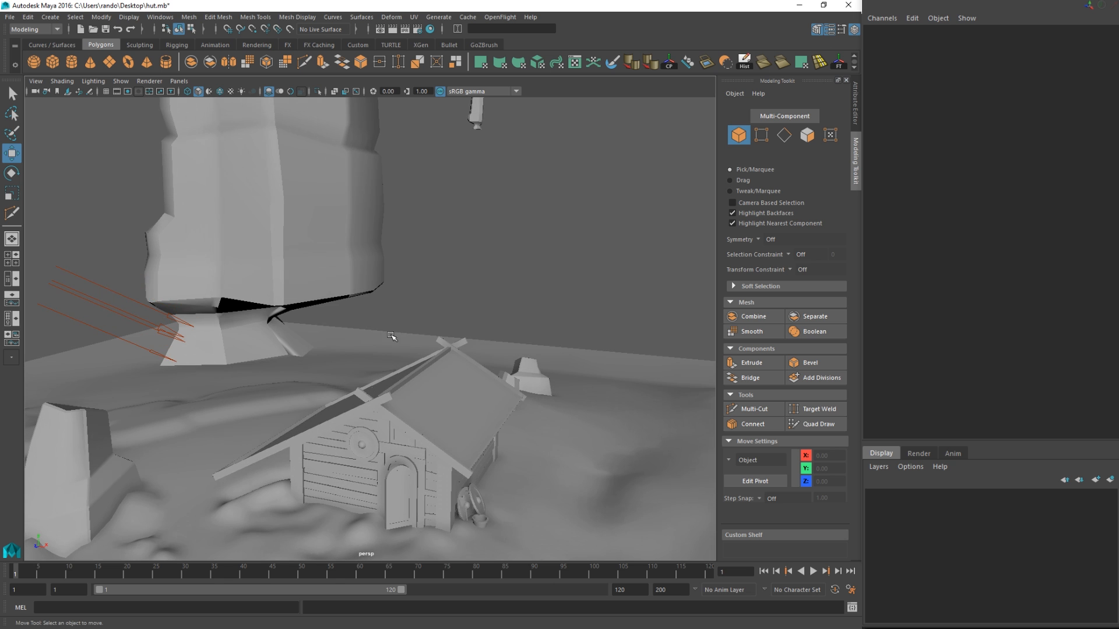
Assign a new Lambert material to the hut's arched door.
alt+drag(480, 389, 455, 382)
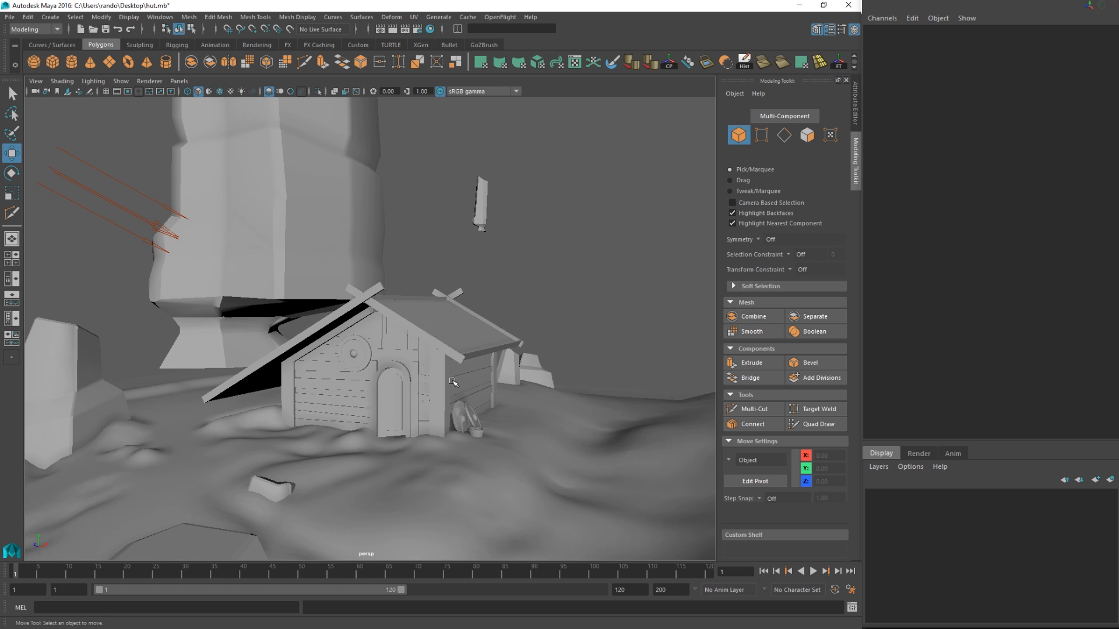
click(400, 395)
key(f)
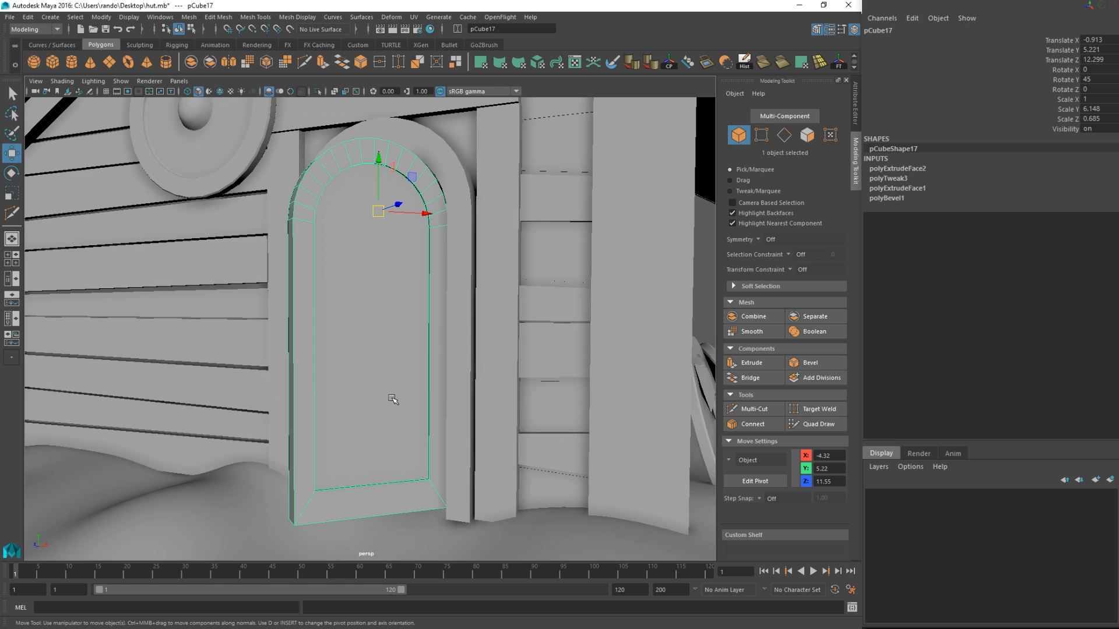
alt+drag(393, 400, 347, 354)
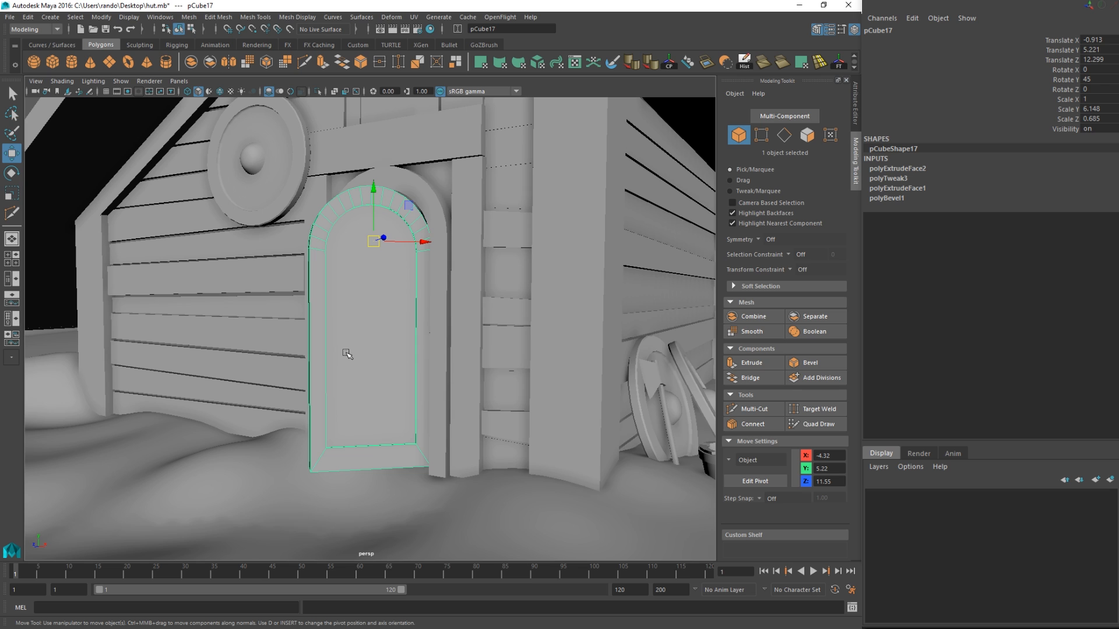
right_drag(347, 354, 327, 572)
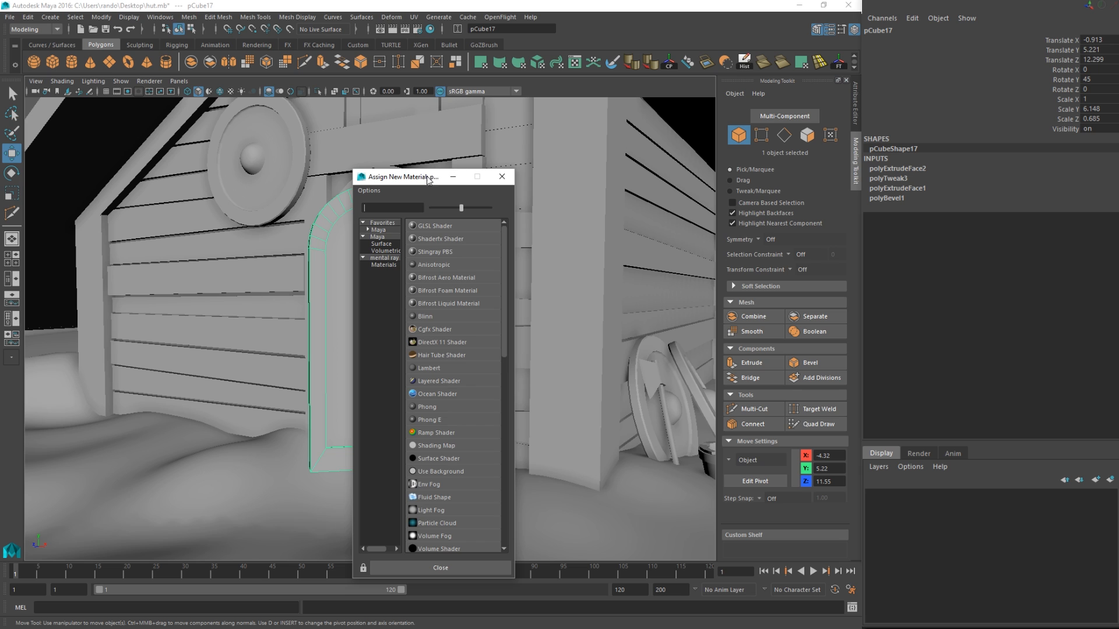
drag(429, 179, 367, 109)
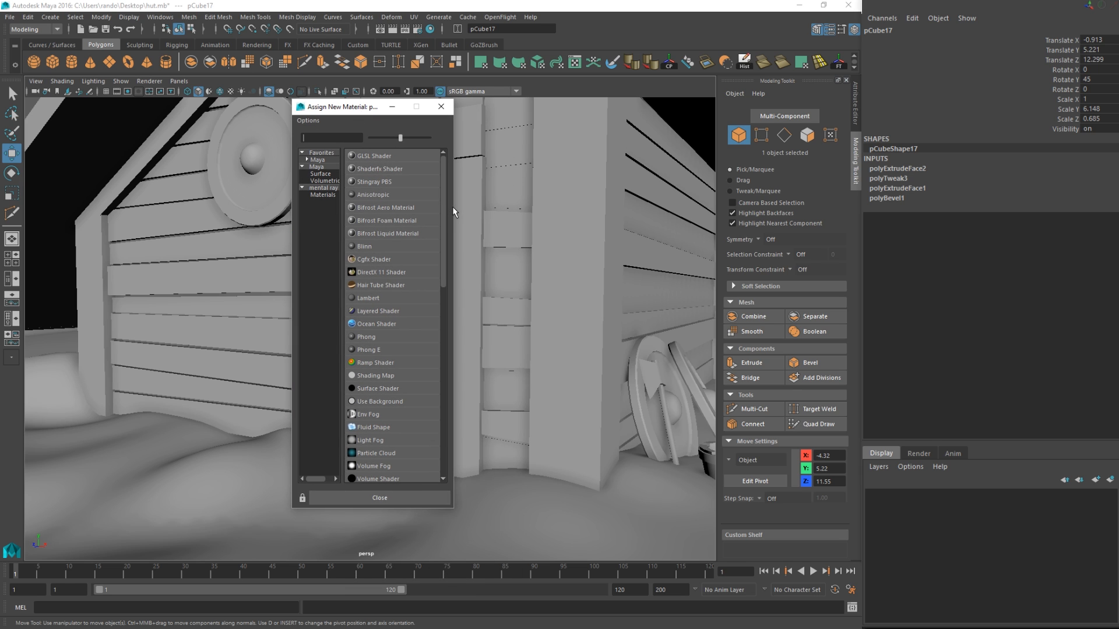
drag(453, 209, 547, 215)
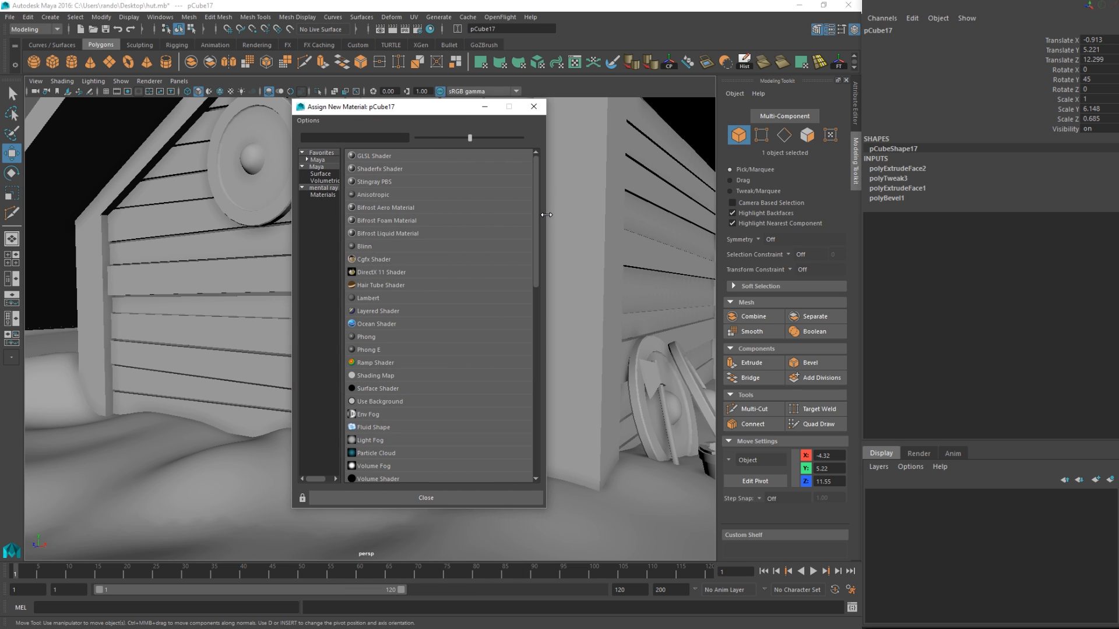
click(373, 299)
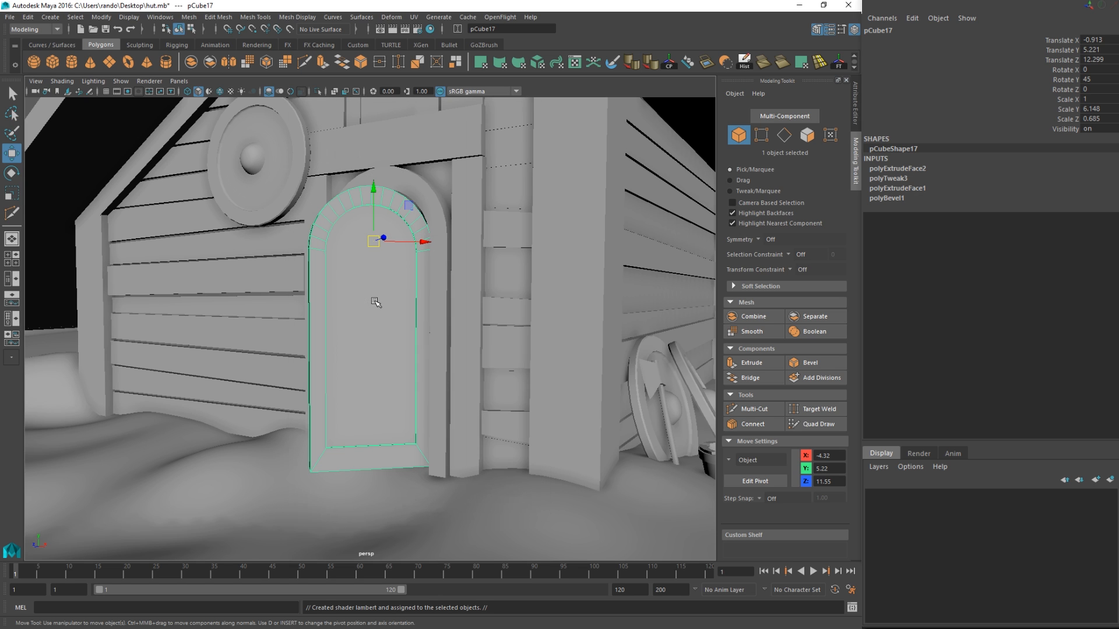
Show the attributes of the door's new Lambert material and rename it wooddoor.
key(ctrl+a)
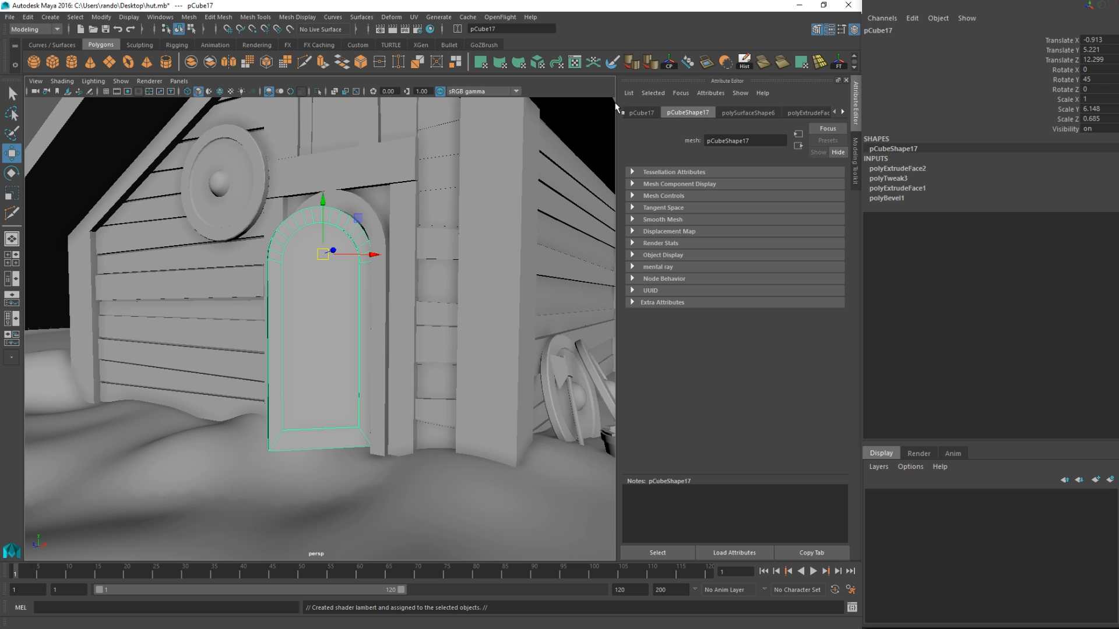
click(843, 112)
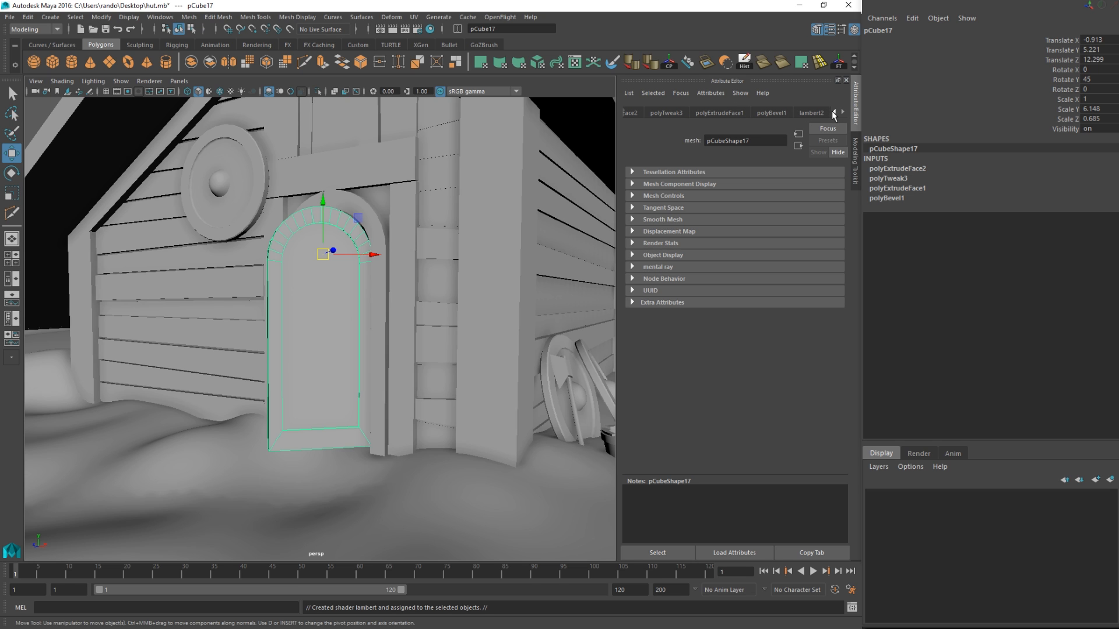
click(834, 111)
click(834, 112)
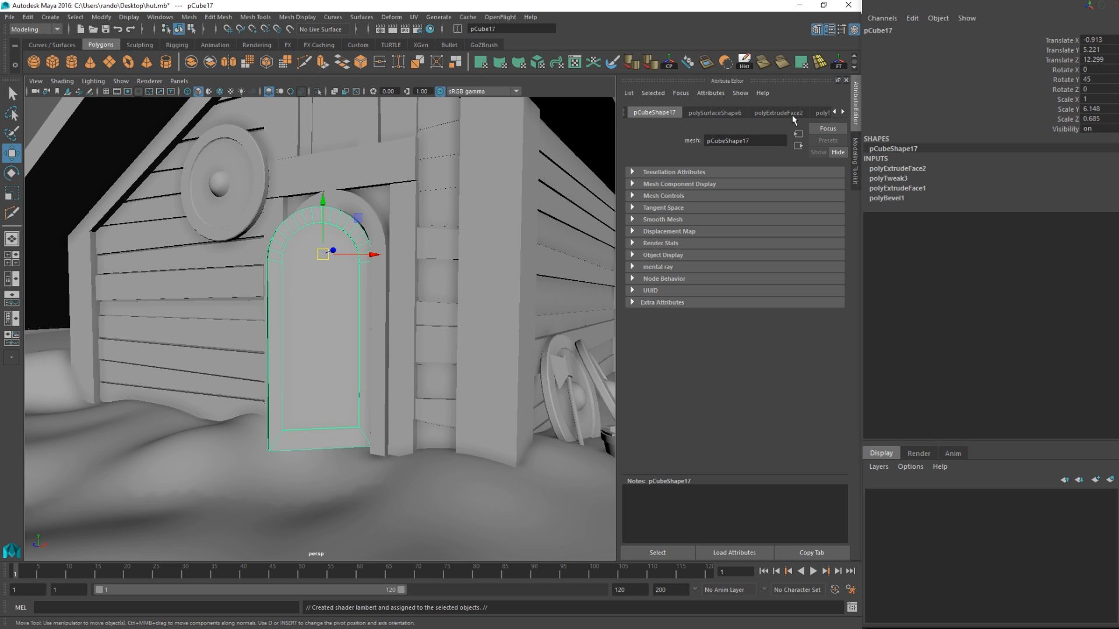
click(841, 111)
click(841, 111)
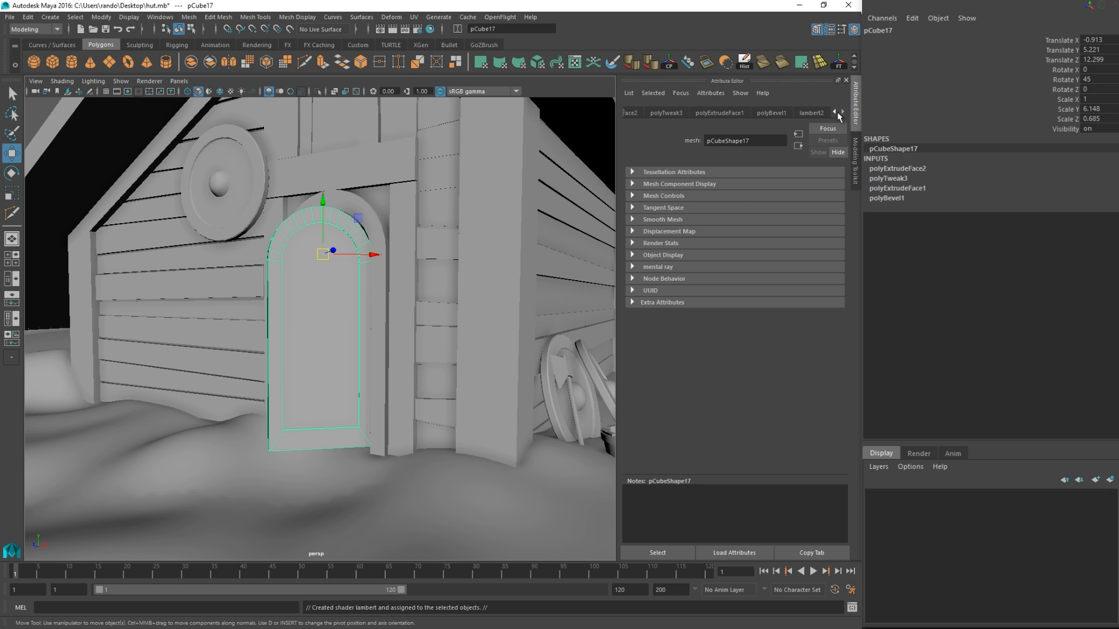
click(817, 112)
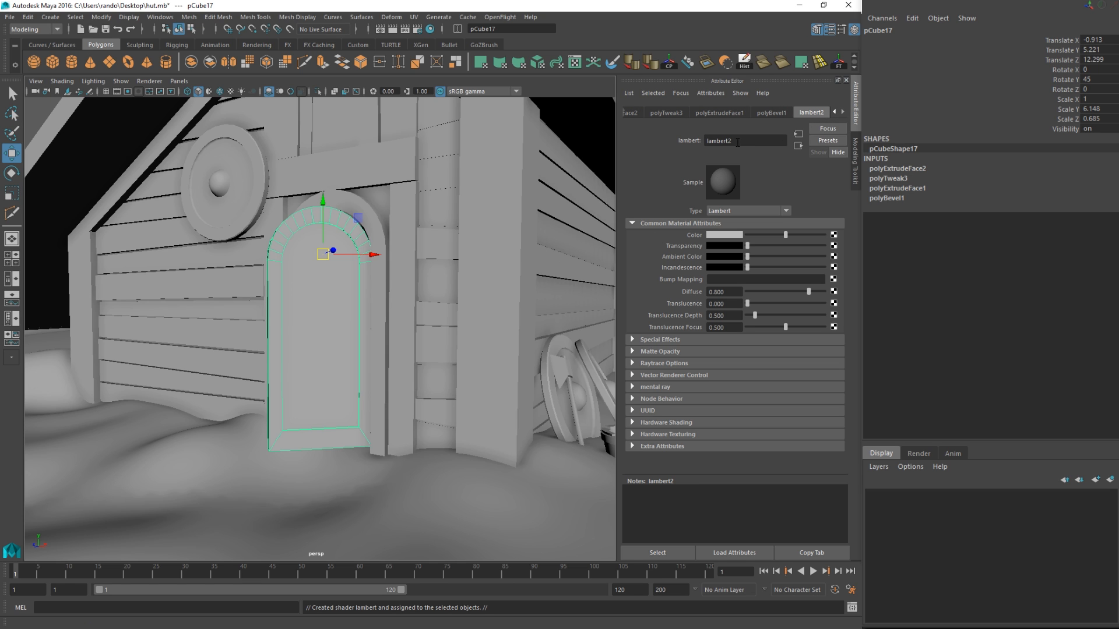
drag(745, 141, 693, 142)
text(wood door)
key(BackSpace)
key(BackSpace)
key(Return)
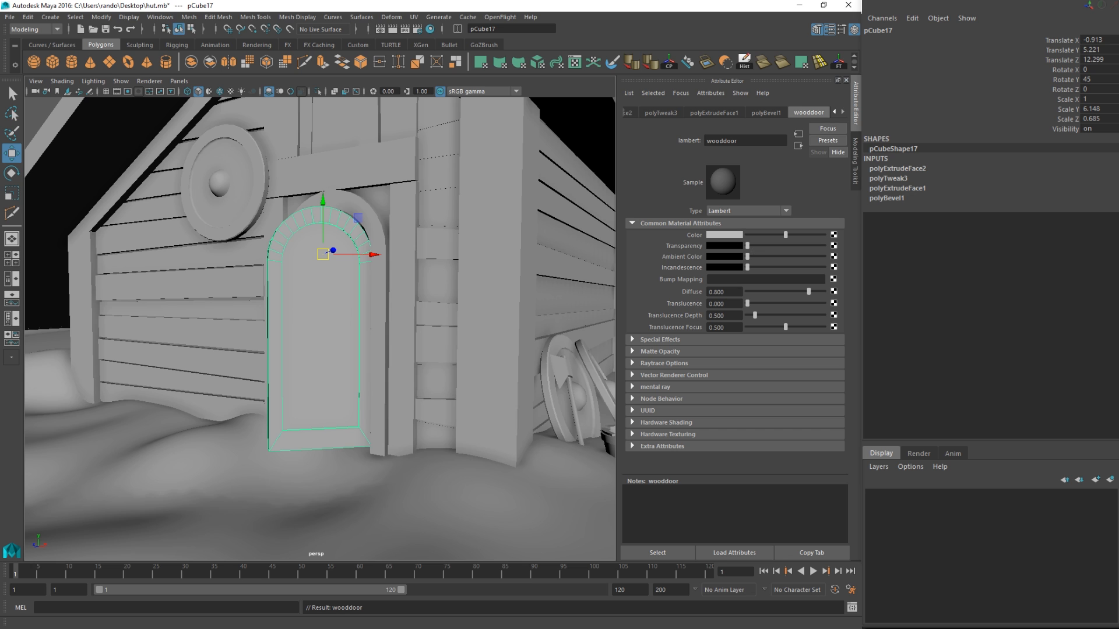
Set the wooddoor material's color to a dark reddish brown.
click(724, 235)
drag(896, 200, 461, 209)
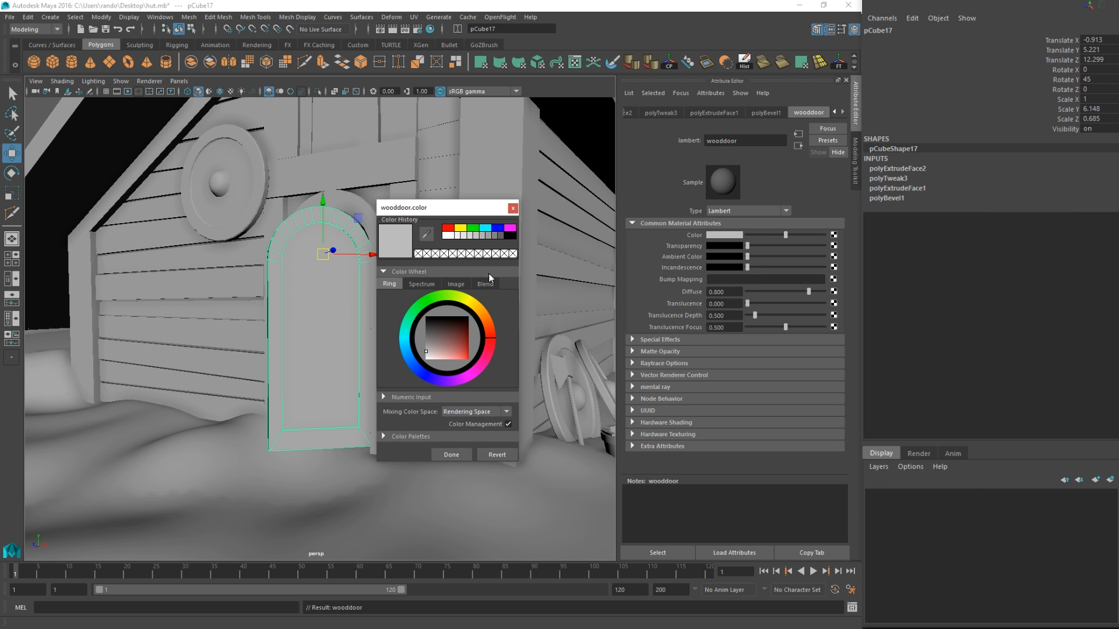
mouse_move(466, 343)
mouse_down()
mouse_move(457, 344)
mouse_move(493, 331)
mouse_move(466, 338)
mouse_up()
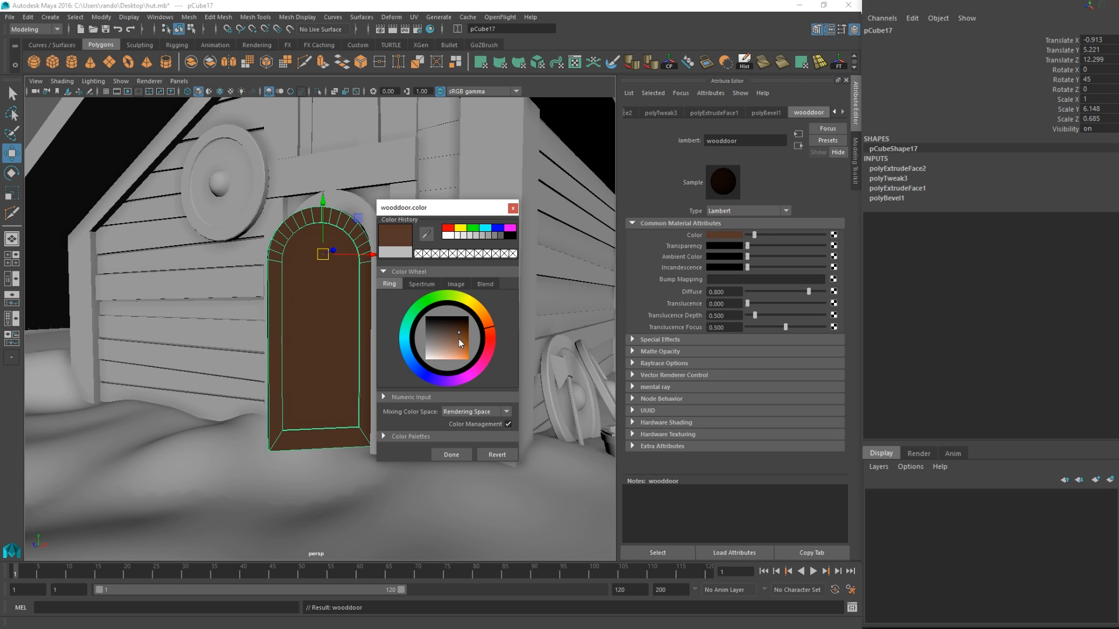
click(451, 454)
Select the plank sections of the hut's front and side walls and assign them the existing wooddoor material.
click(406, 295)
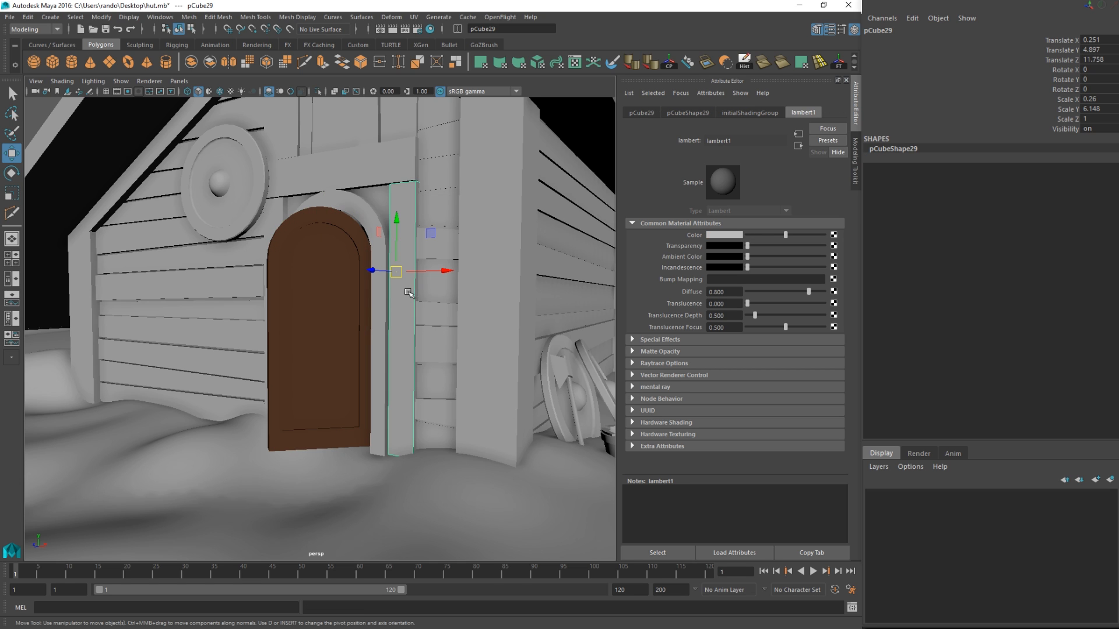
click(557, 248)
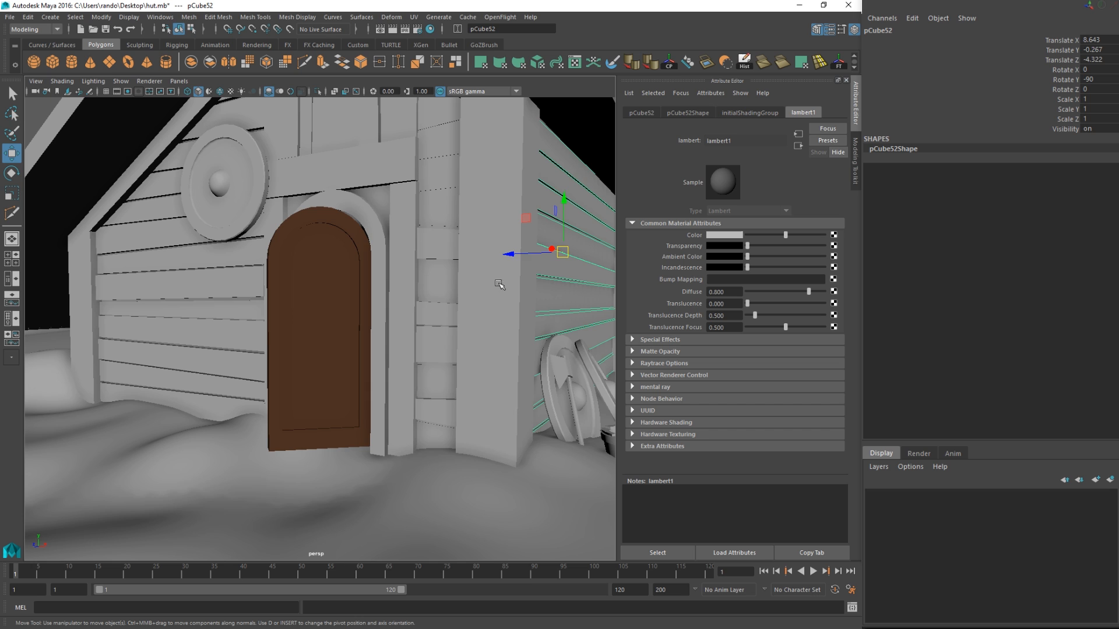
shift+click(446, 300)
click(259, 333)
right_drag(217, 308, 310, 607)
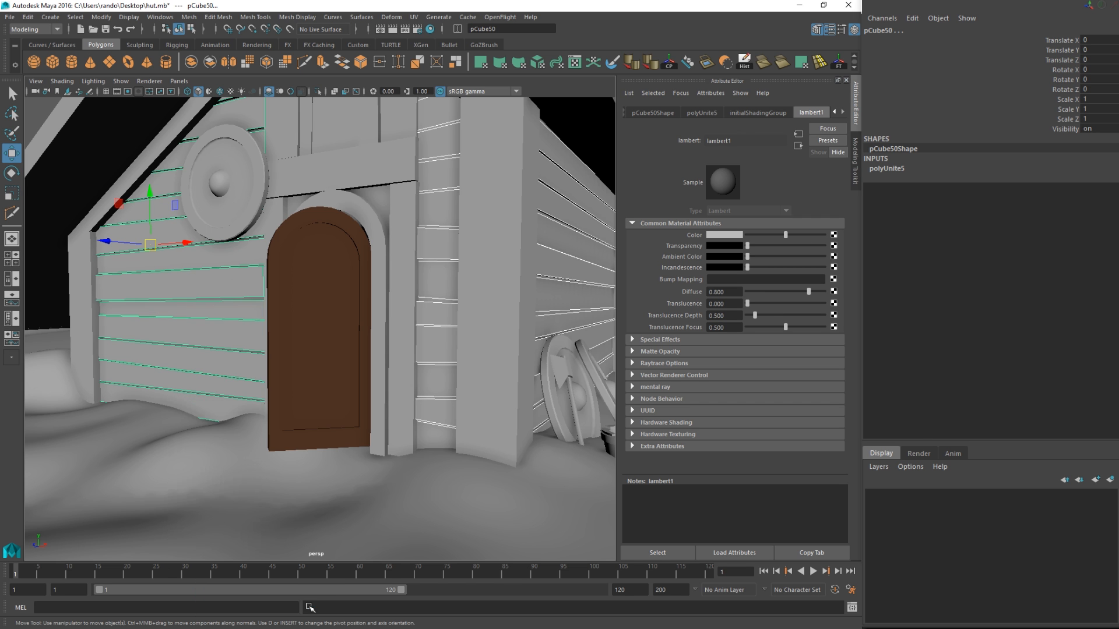
scroll(434, 314, down, 5)
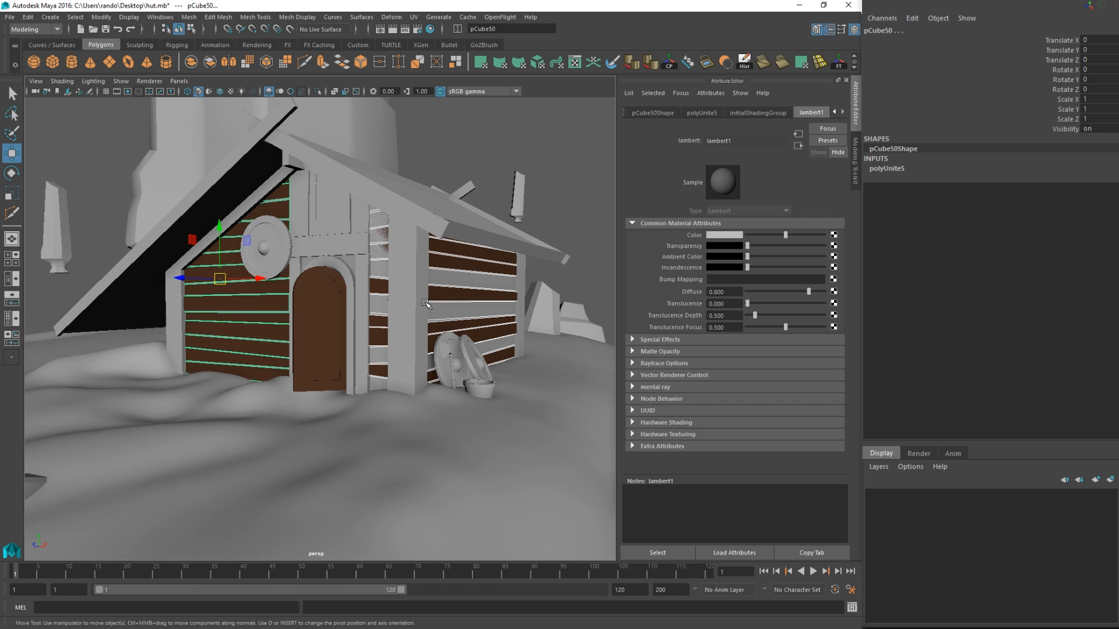
Select the hut's front corner post and set the color of its default lambert1 material to an orange-brown.
click(414, 295)
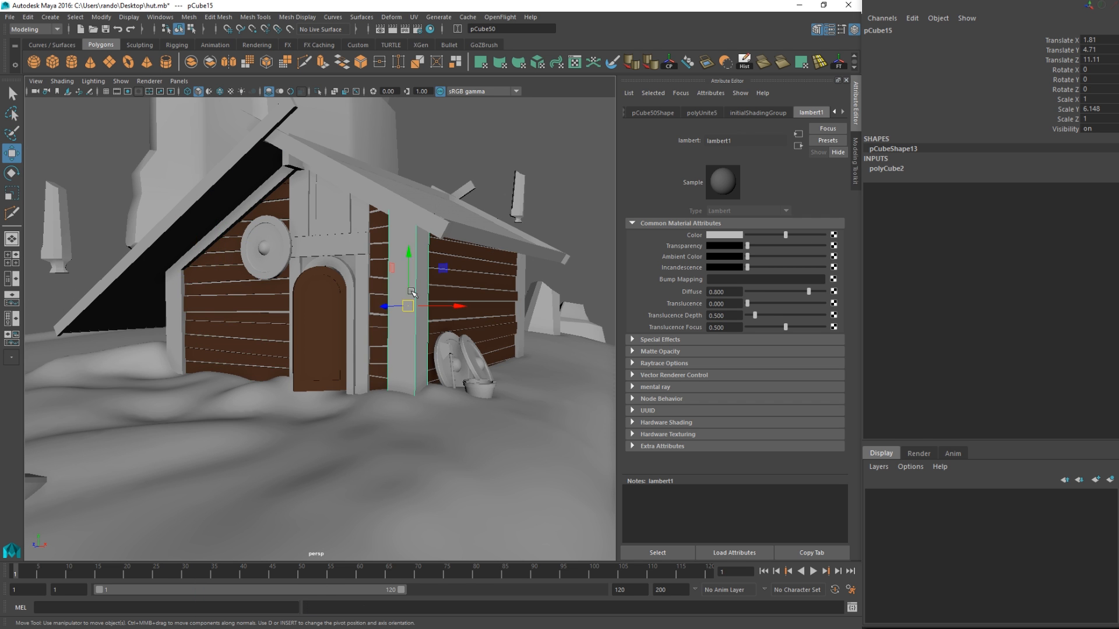
alt+drag(413, 294, 410, 333)
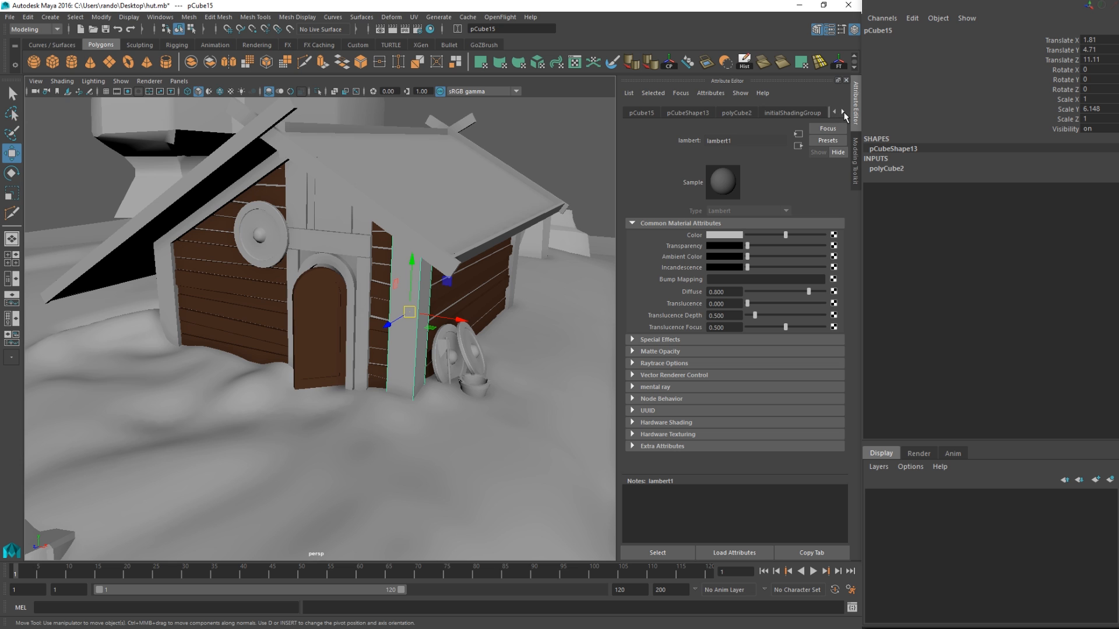
click(855, 29)
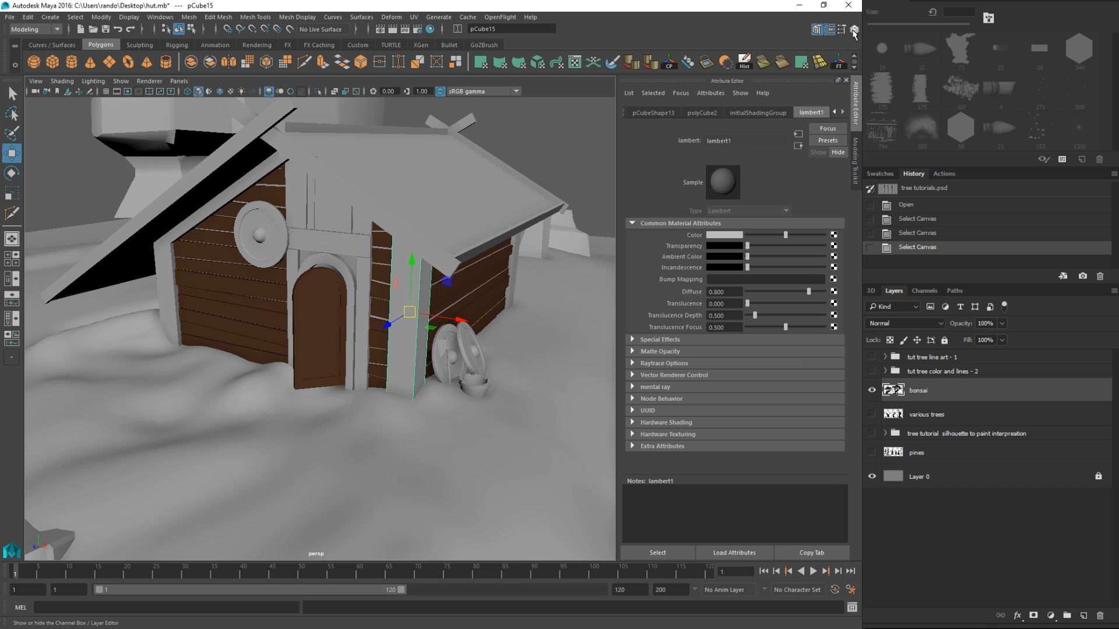
click(855, 30)
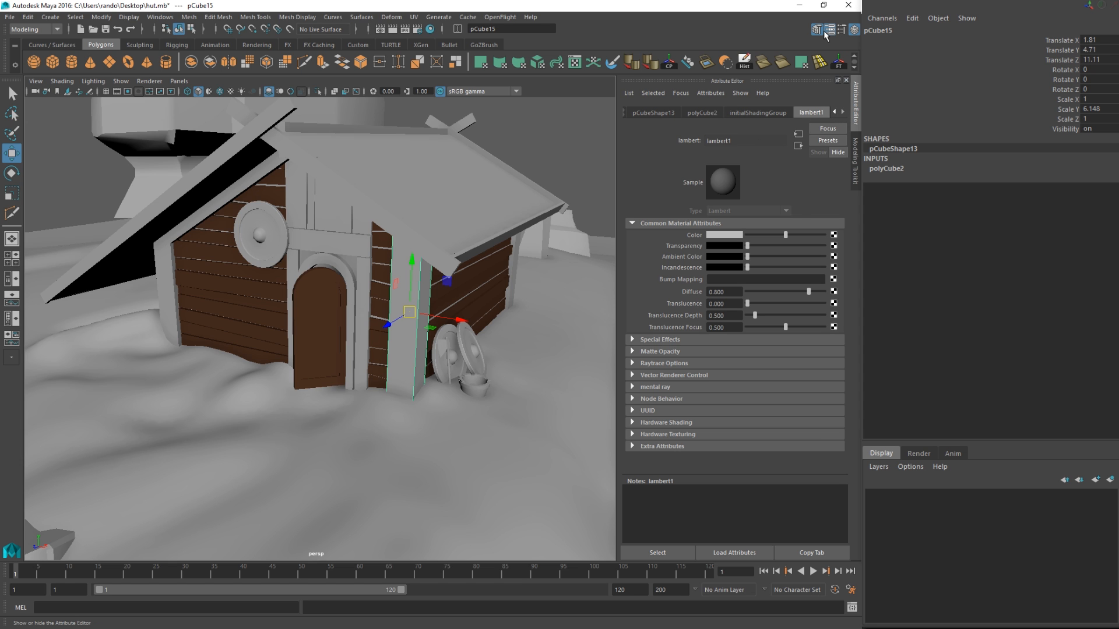
click(830, 32)
click(830, 33)
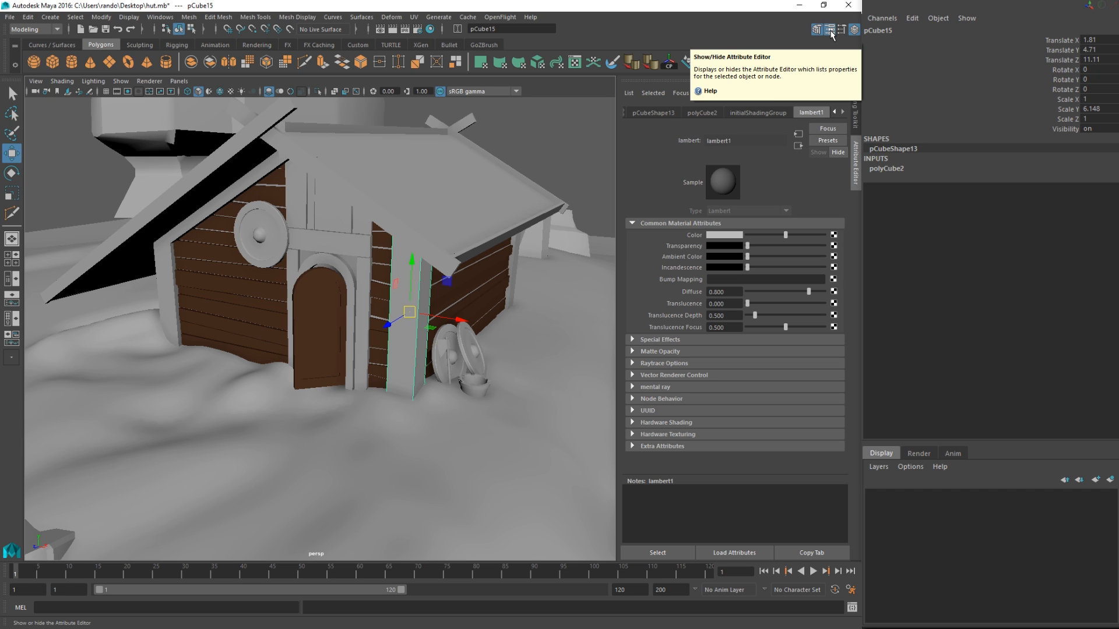
click(739, 235)
click(467, 354)
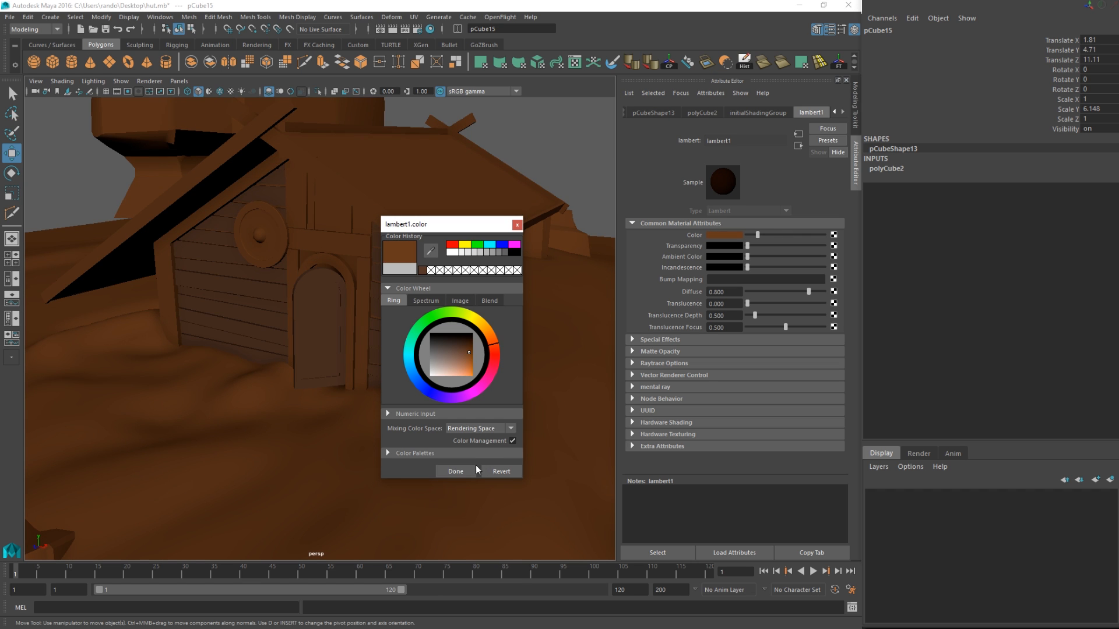
click(455, 471)
Assign a new Lambert material to the ground plane around the hut.
alt+drag(445, 395, 407, 387)
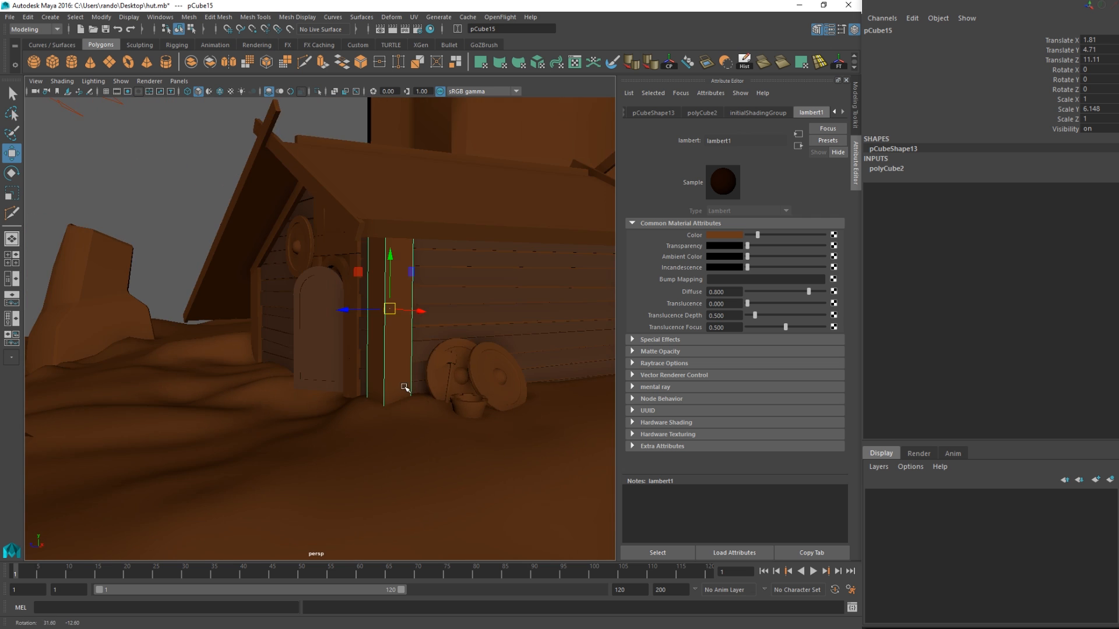
alt+right_drag(407, 387, 290, 369)
alt+drag(290, 369, 308, 370)
click(554, 200)
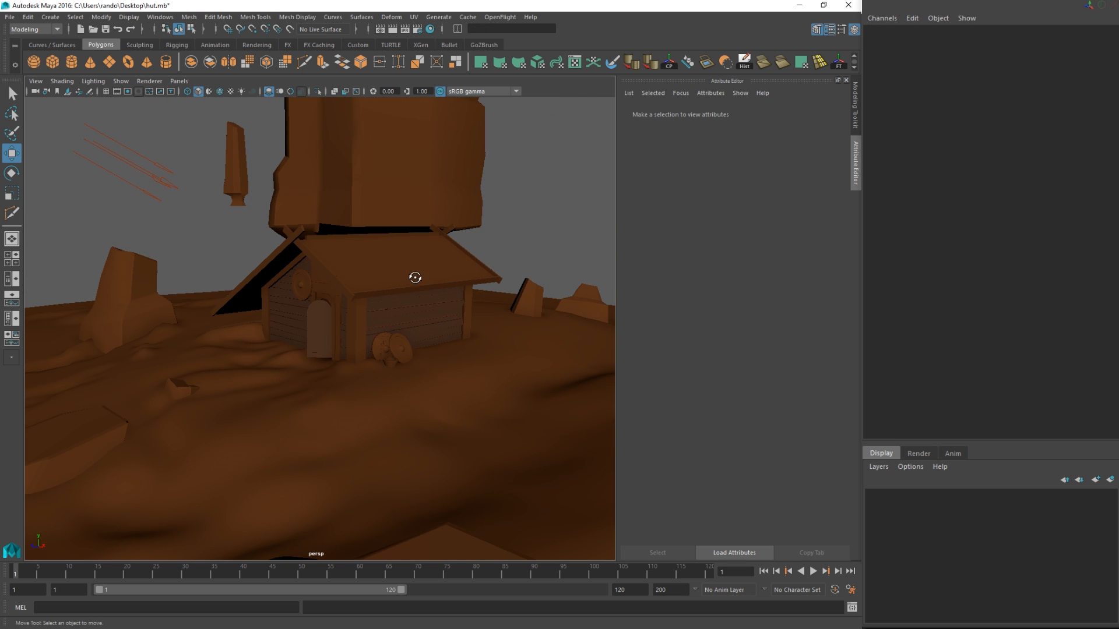
mouse_move(364, 300)
alt+mouse_down()
mouse_move(457, 309)
mouse_move(402, 325)
mouse_move(374, 355)
mouse_move(321, 378)
mouse_move(349, 369)
mouse_move(375, 315)
mouse_move(365, 297)
alt+mouse_up()
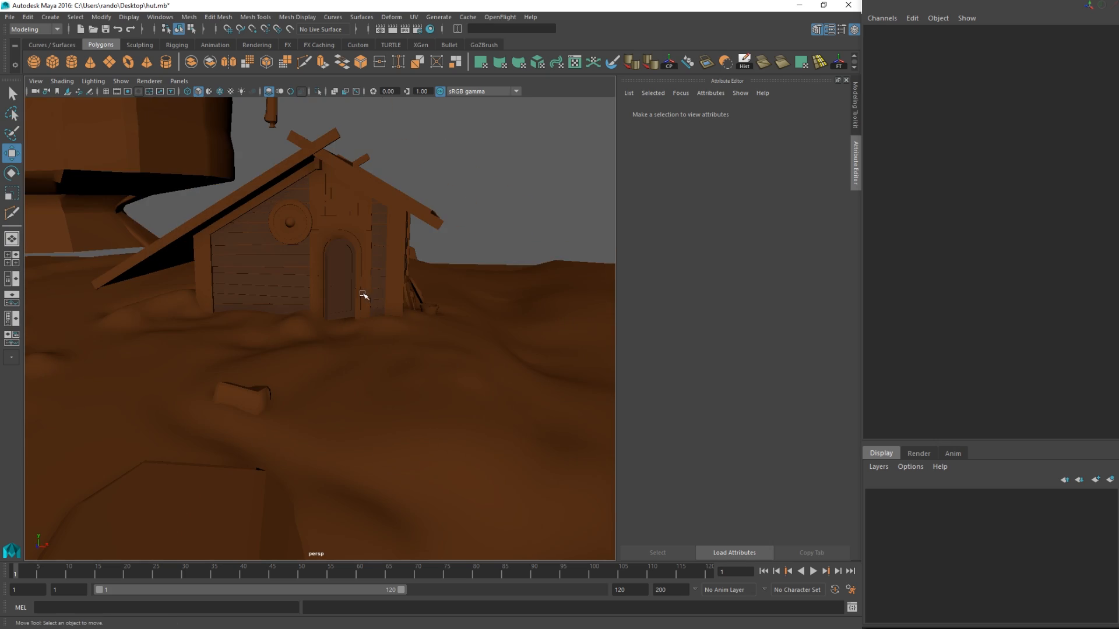
click(349, 367)
alt+drag(438, 318, 334, 377)
right_drag(332, 308, 337, 583)
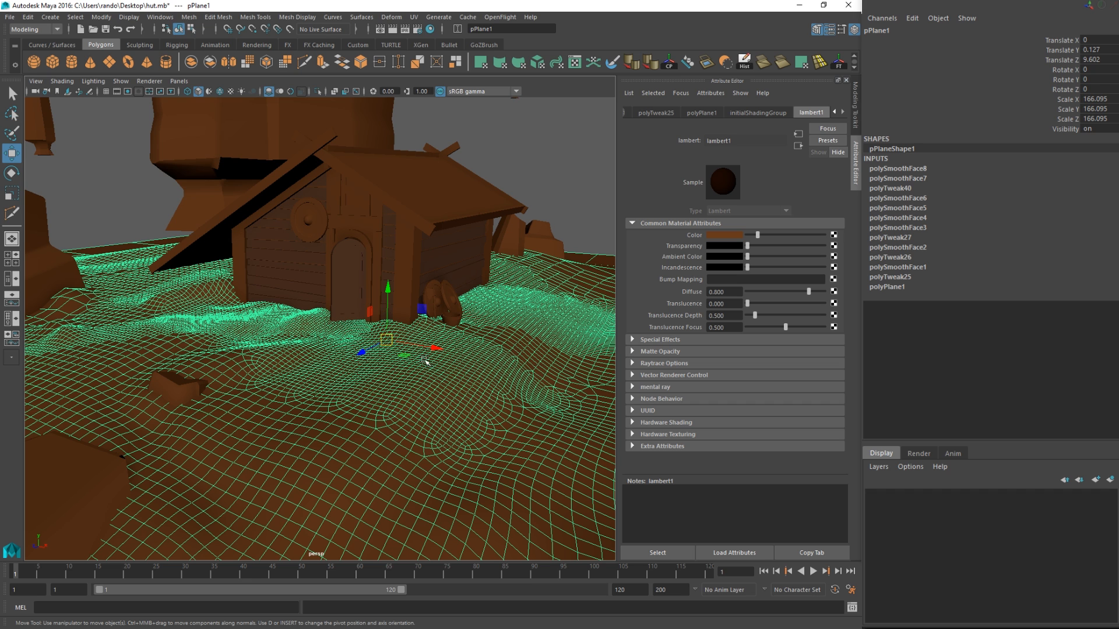
right_drag(415, 369, 416, 574)
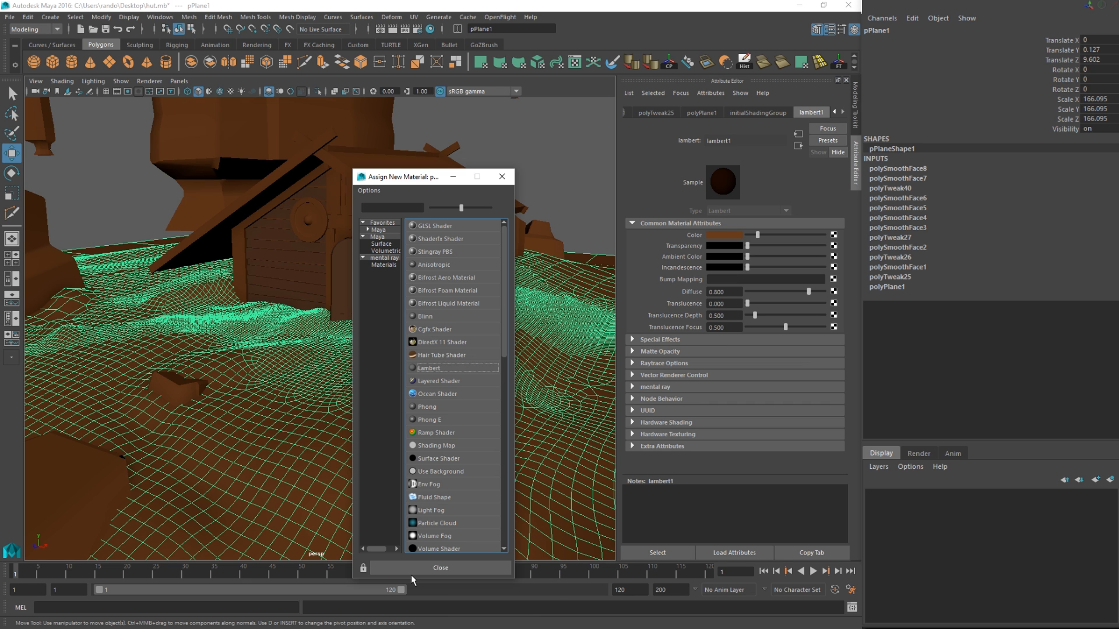
click(433, 368)
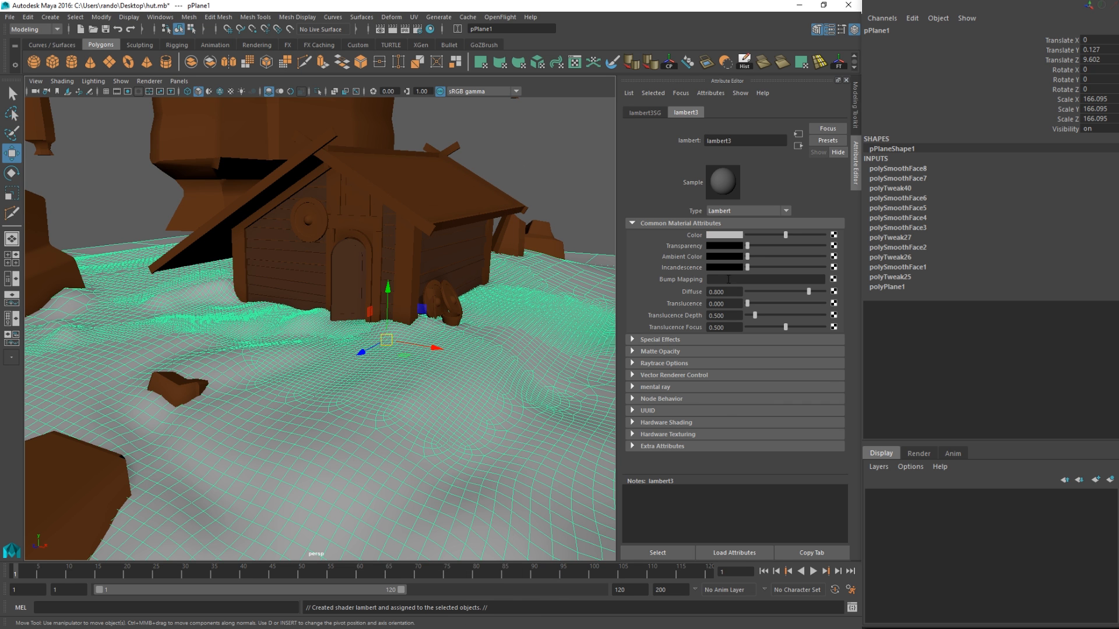
Set the color of the ground's Lambert material to a dark olive green.
click(737, 236)
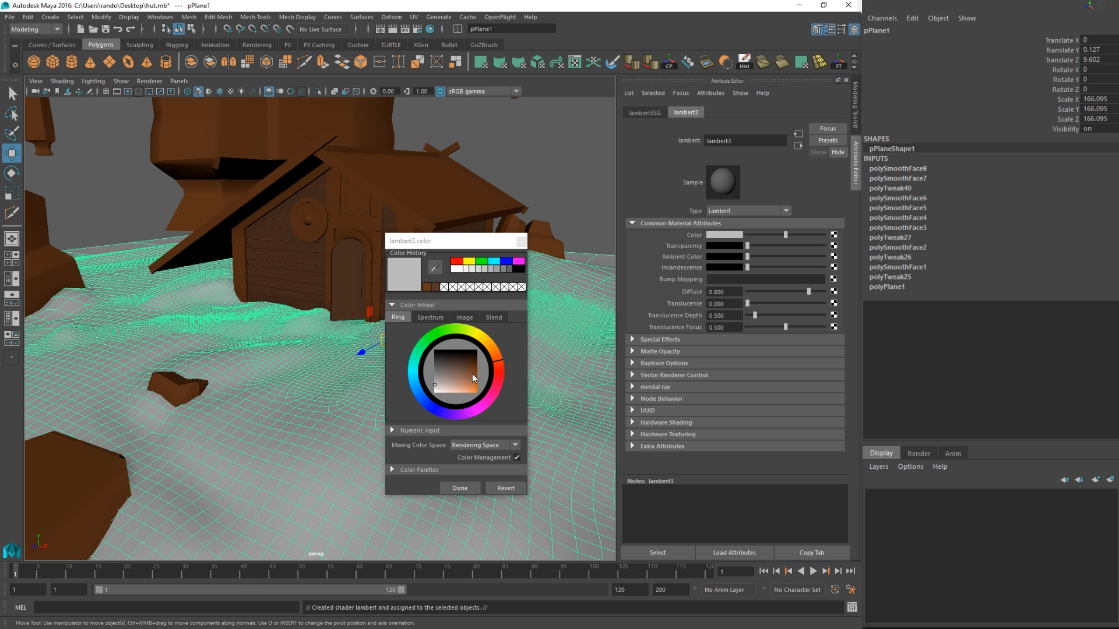
click(476, 332)
mouse_move(475, 334)
mouse_down()
mouse_move(454, 333)
mouse_move(474, 365)
mouse_up()
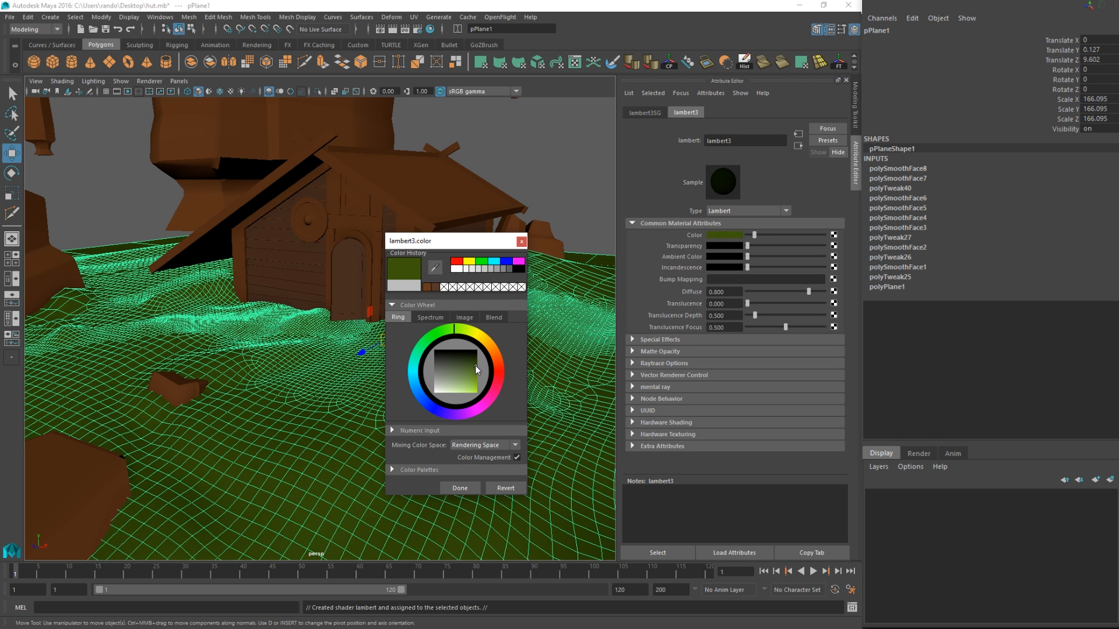
click(463, 330)
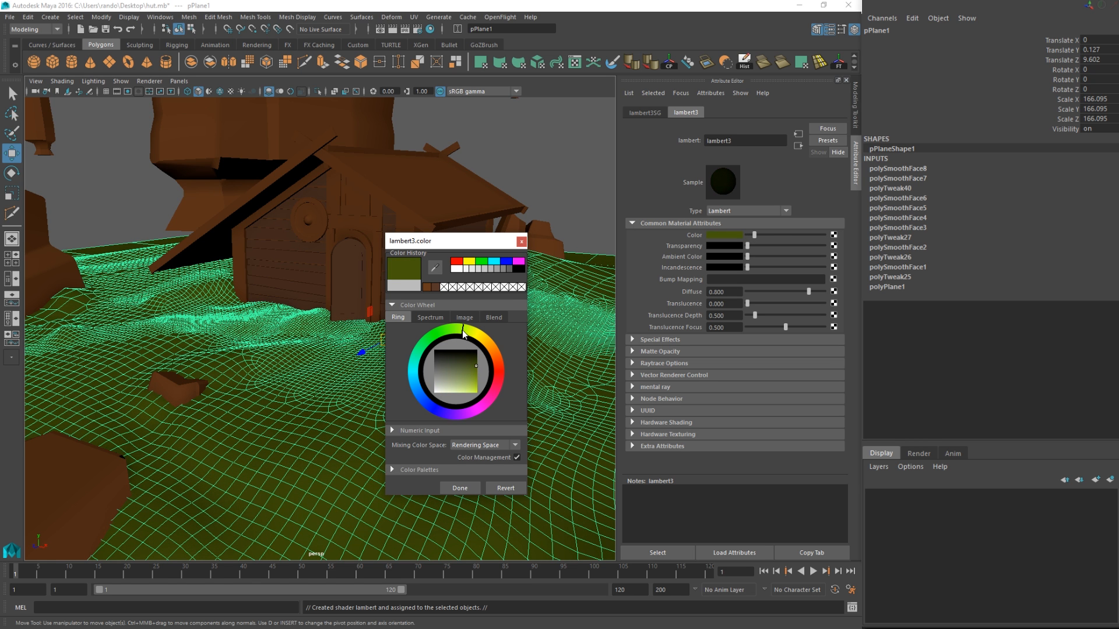
click(460, 488)
Rename the ground's Lambert material to grass and deselect the ground plane.
double_click(723, 141)
text(gra)
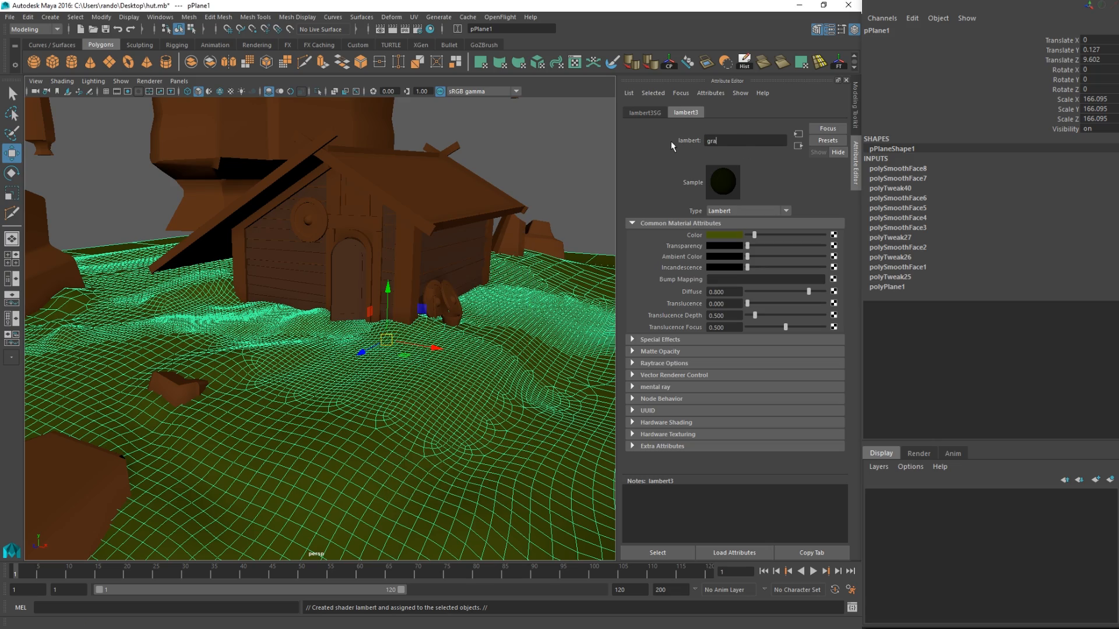
text(ss)
alt+drag(489, 283, 466, 320)
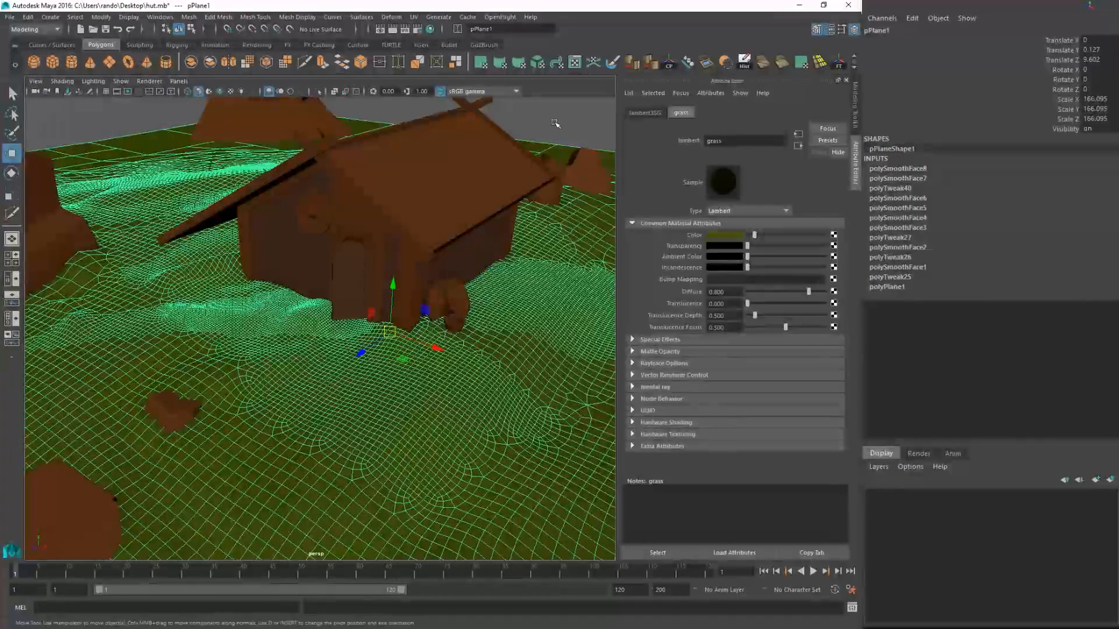
click(554, 124)
Select the rocks and stone pillars around the hut, including the large foreground rock, and assign them a new Lambert material.
alt+drag(494, 252, 512, 275)
alt+right_drag(512, 274, 383, 327)
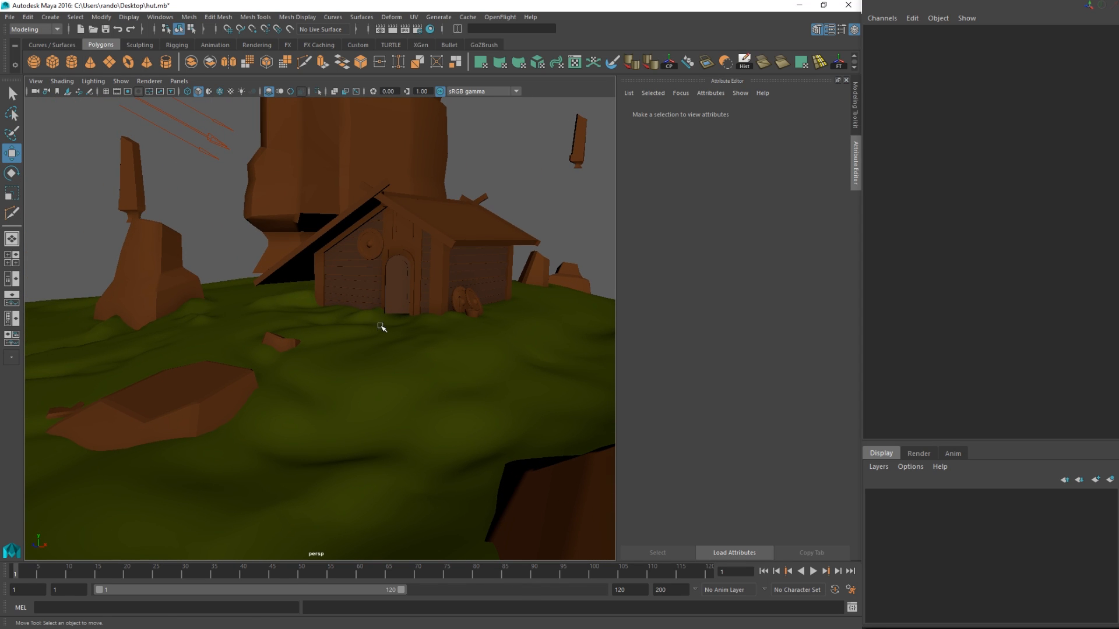
click(197, 417)
shift+click(164, 286)
shift+click(139, 186)
shift+click(280, 179)
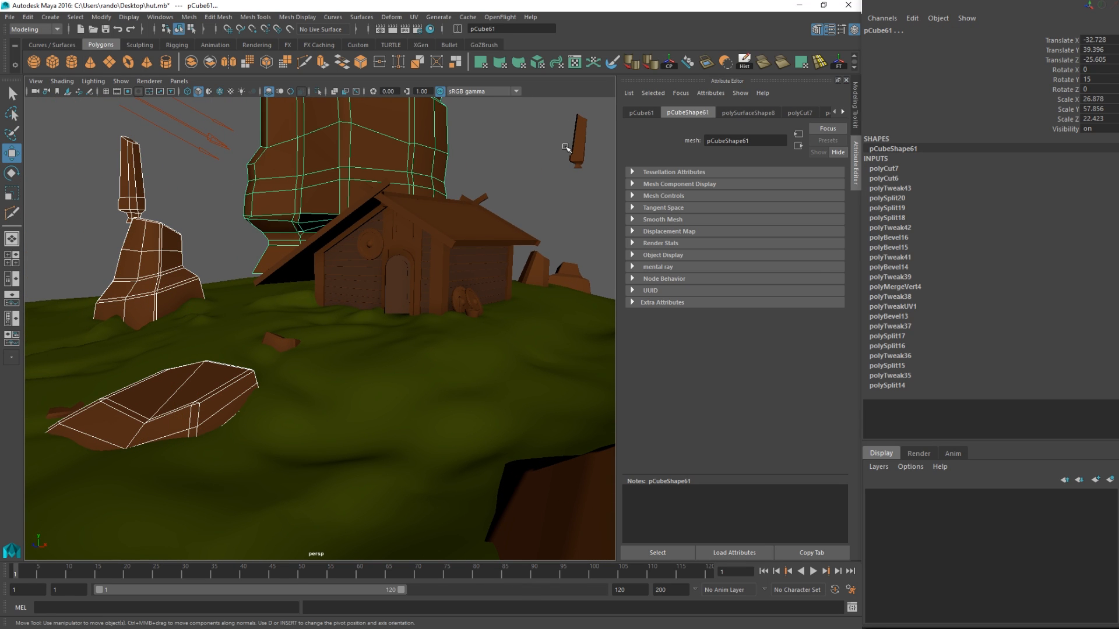
shift+click(579, 147)
shift+click(566, 280)
shift+click(532, 278)
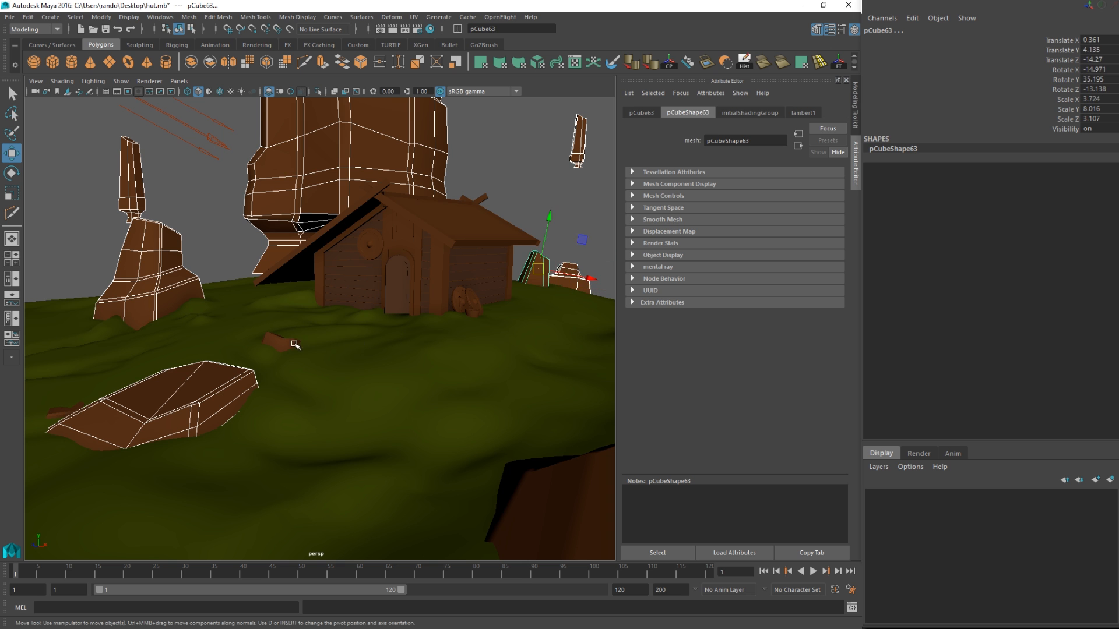
shift+click(287, 343)
alt+drag(522, 419, 577, 445)
alt+middle_drag(554, 418, 325, 350)
shift+click(445, 401)
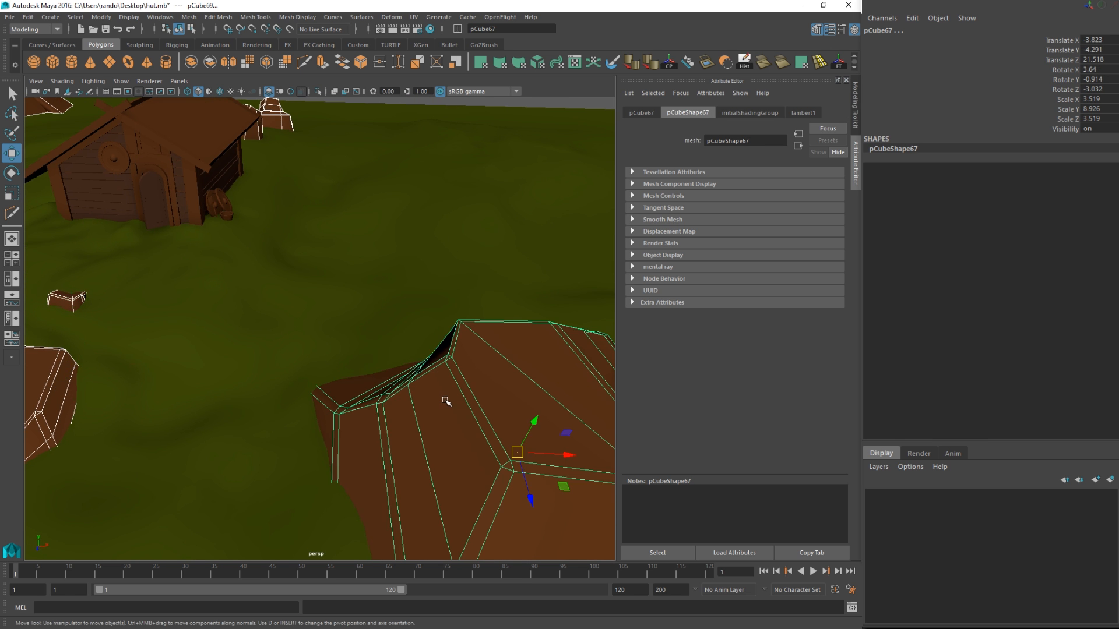
alt+drag(446, 401, 319, 333)
right_drag(360, 389, 355, 574)
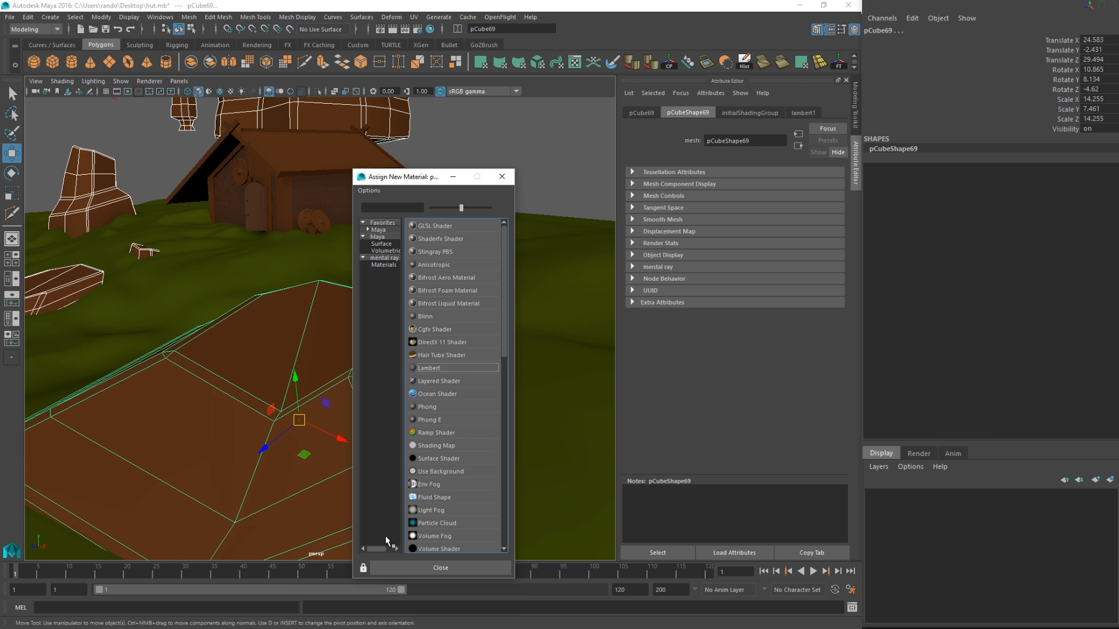
click(425, 368)
Rename the rocks' new Lambert material to stone.
double_click(757, 143)
text(st)
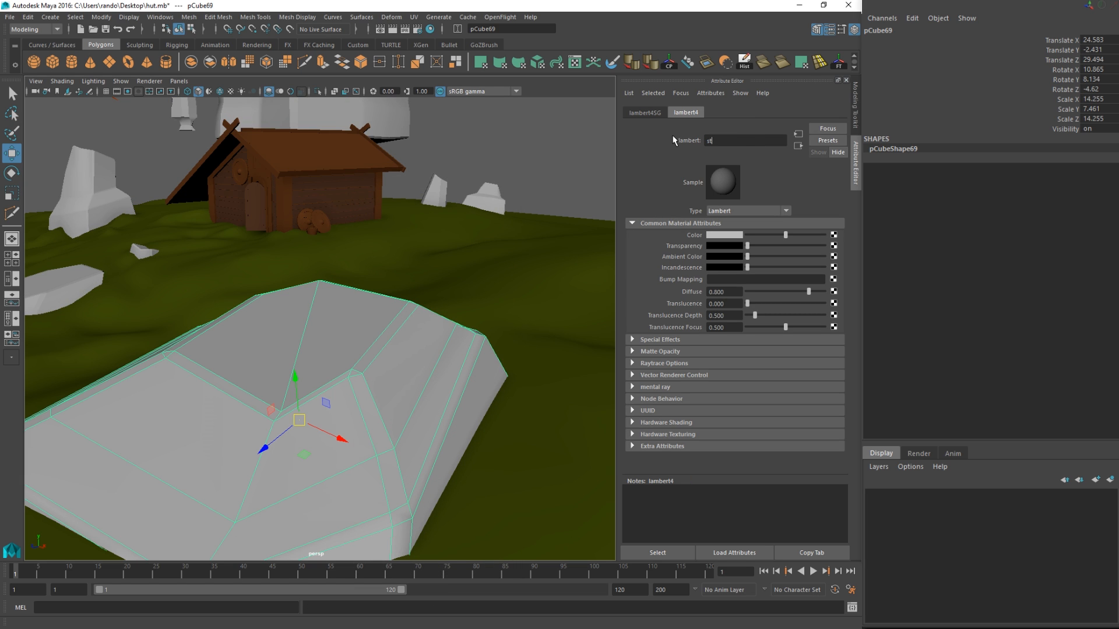
text(one)
key(Return)
Set the stone material's color to a dark bluish gray and deselect the rocks.
click(726, 235)
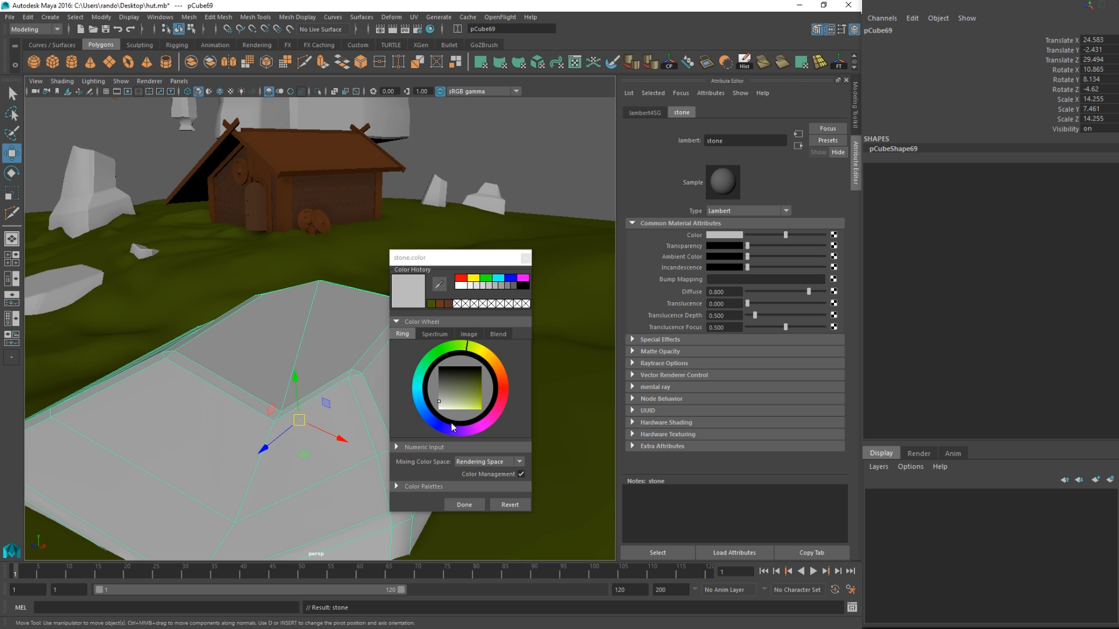
drag(458, 397, 453, 383)
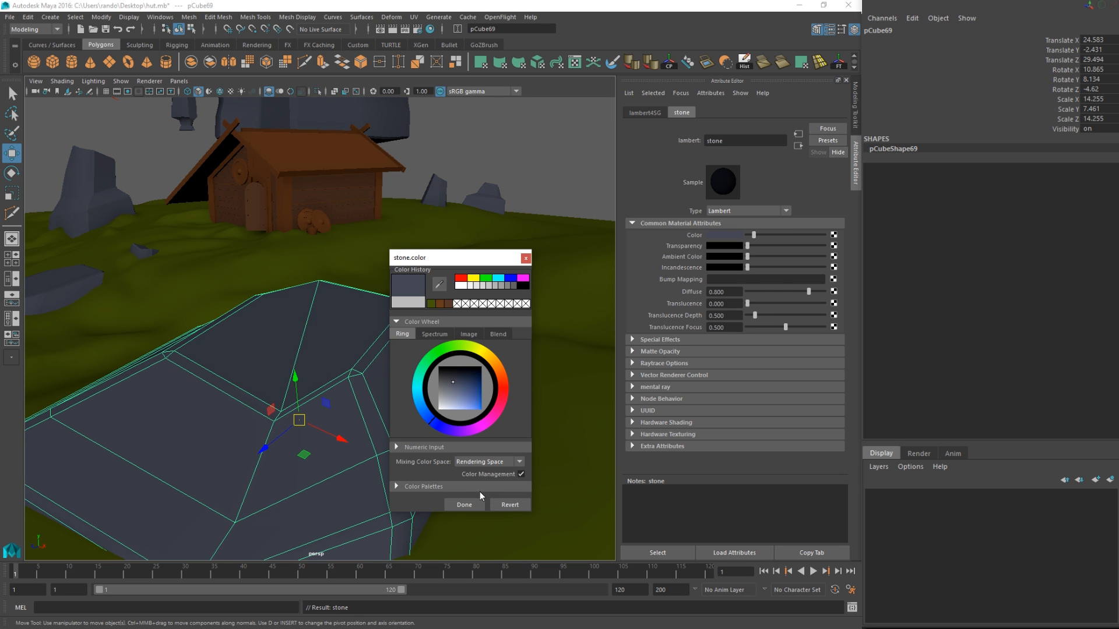
click(464, 505)
alt+drag(407, 350, 444, 245)
click(471, 181)
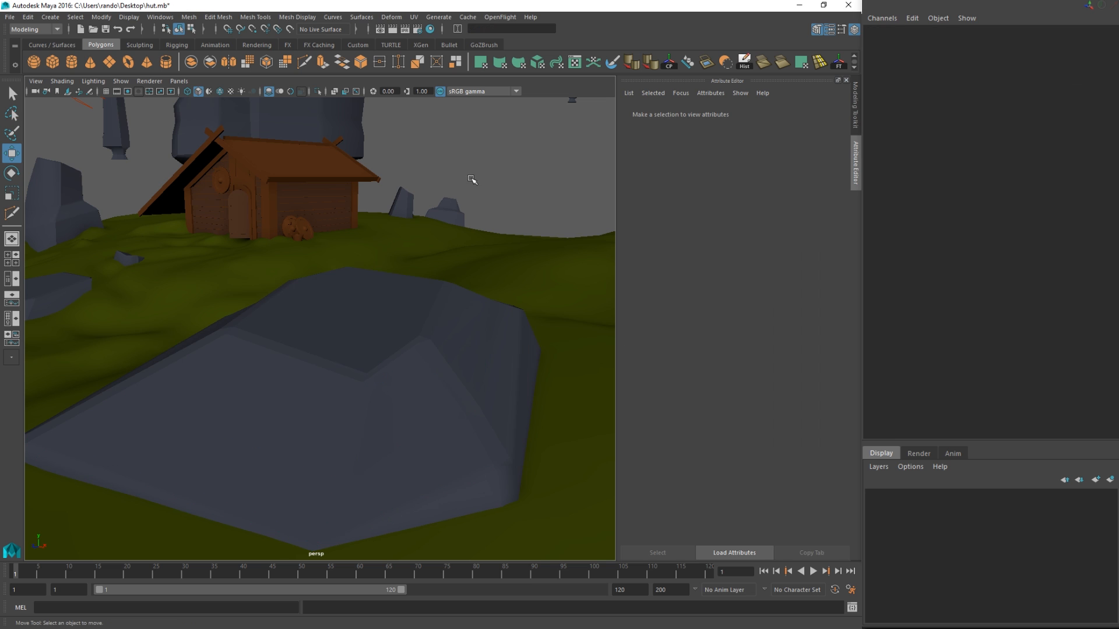
Render the persp1 camera view with mental ray to check the material colors, and put the render and camera windows away.
drag(1118, 136, 305, 173)
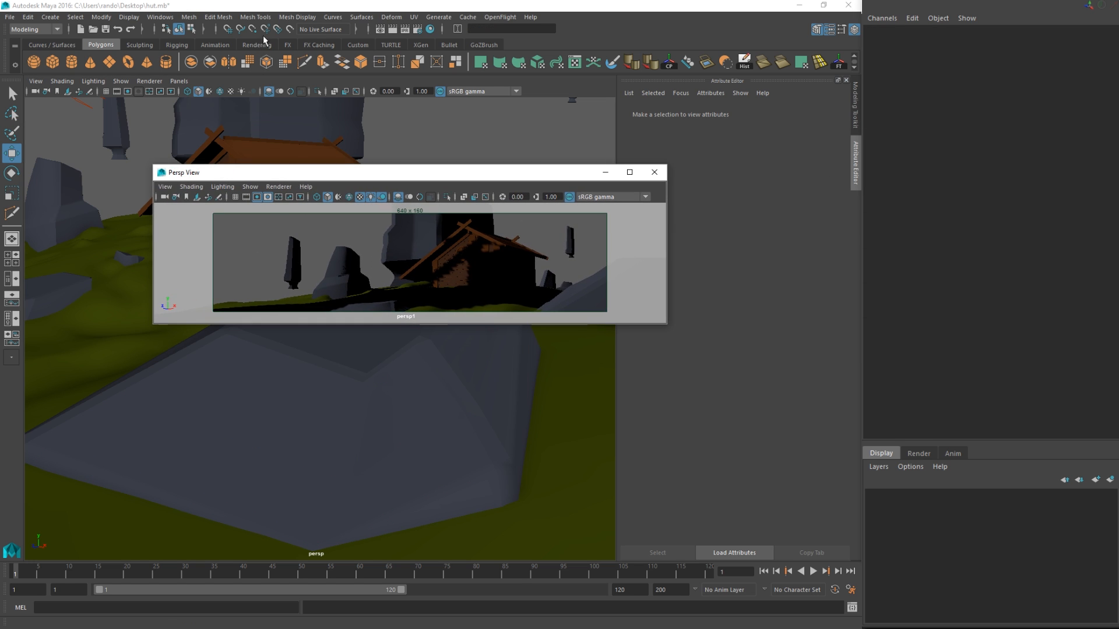
click(394, 31)
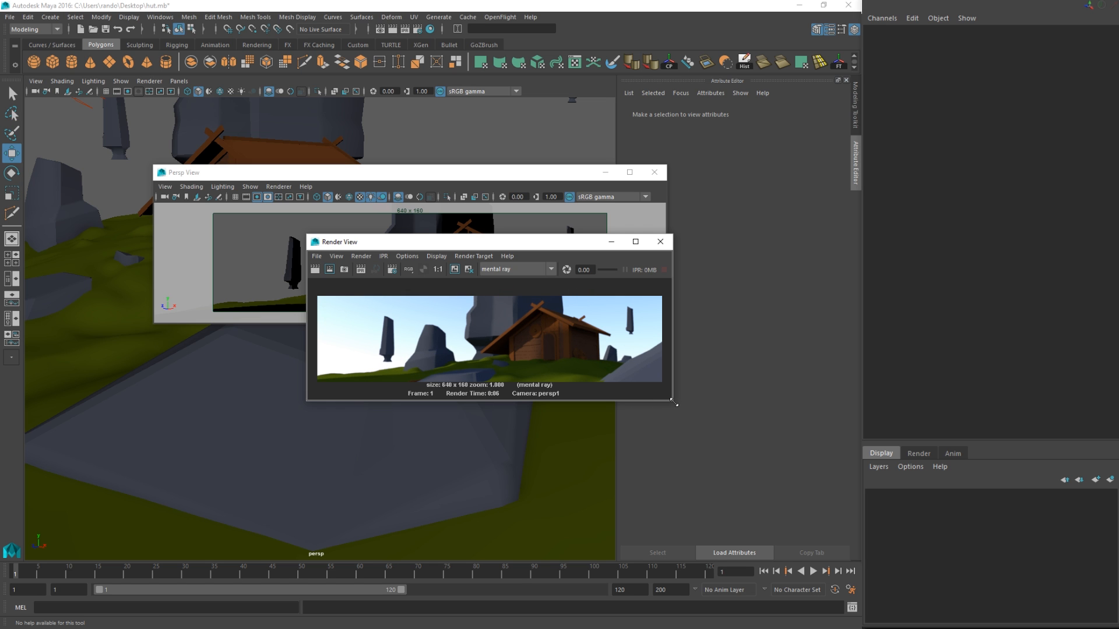
drag(671, 402, 744, 489)
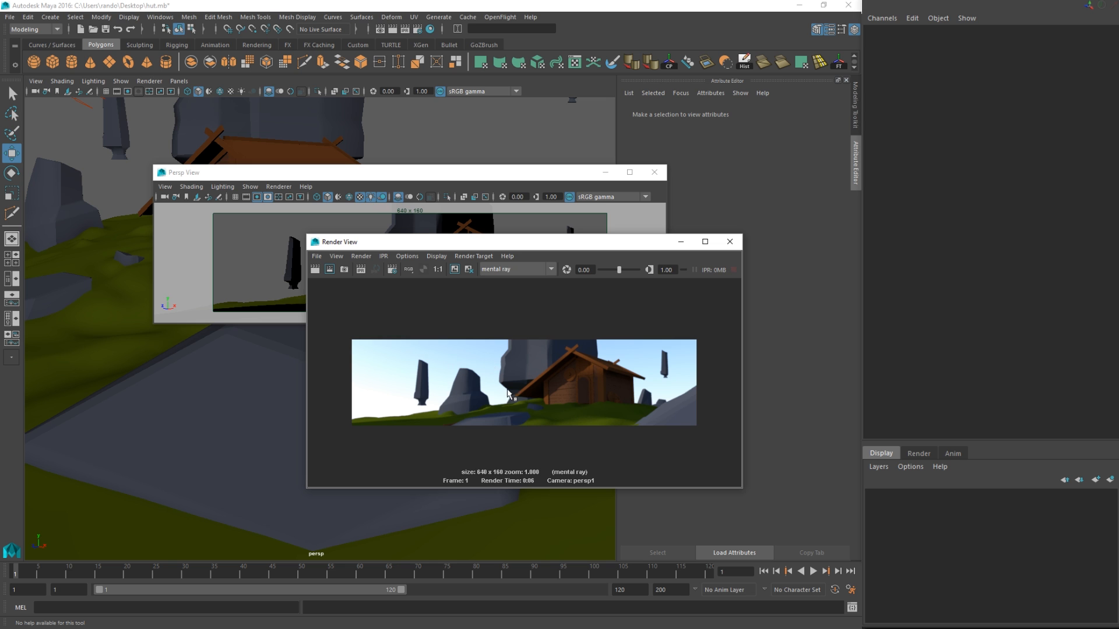
click(732, 244)
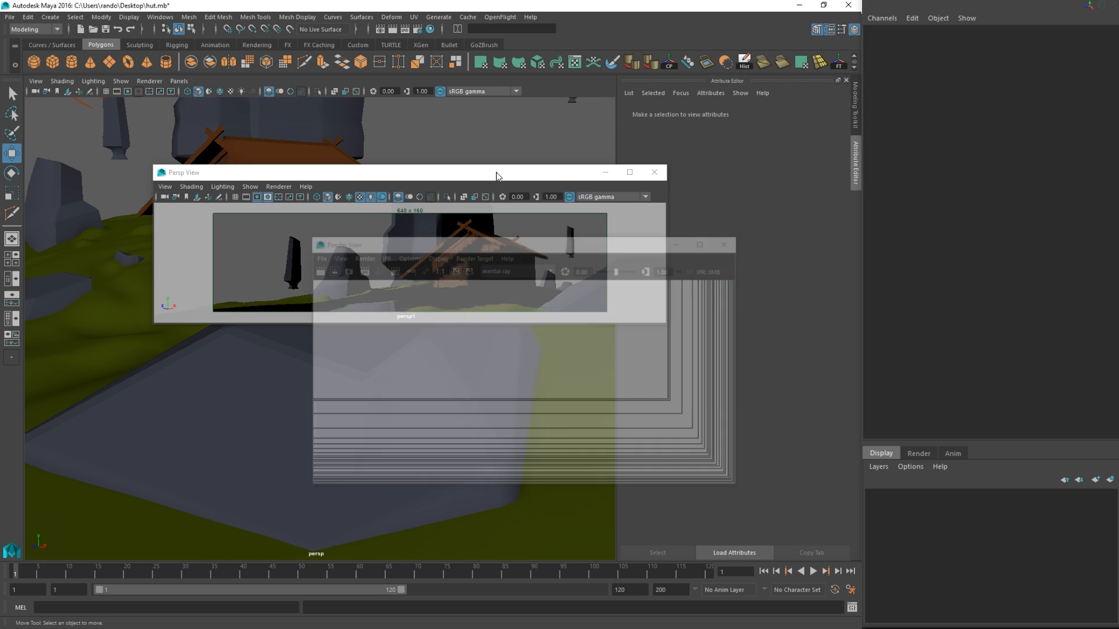
drag(465, 173, 572, 190)
click(761, 188)
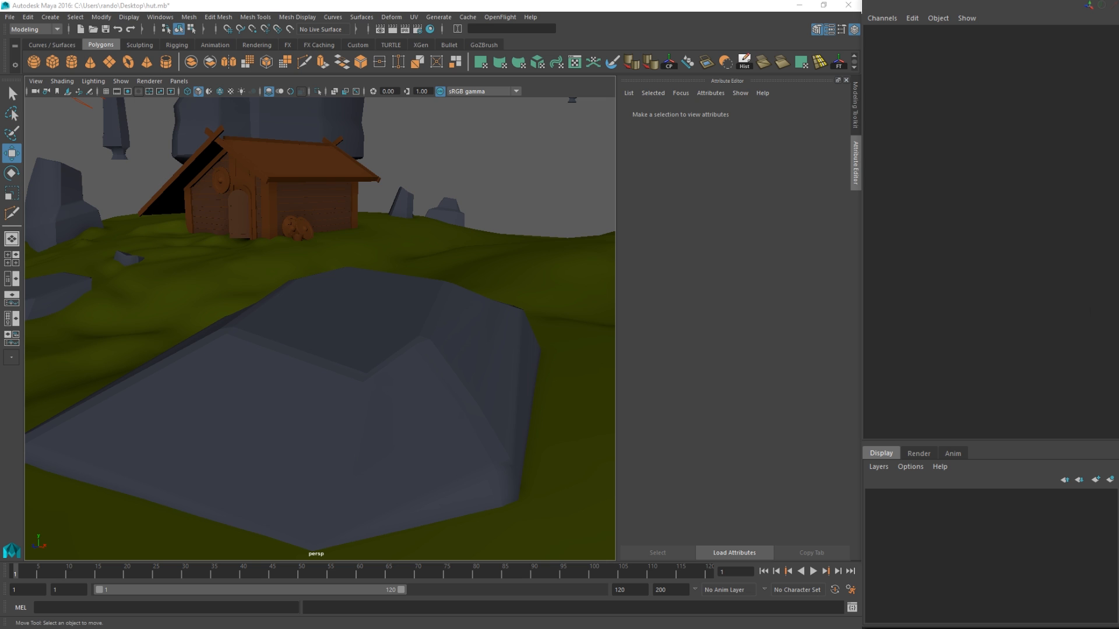
Select the ground plane and connect a File texture to the color of its grass material.
click(519, 301)
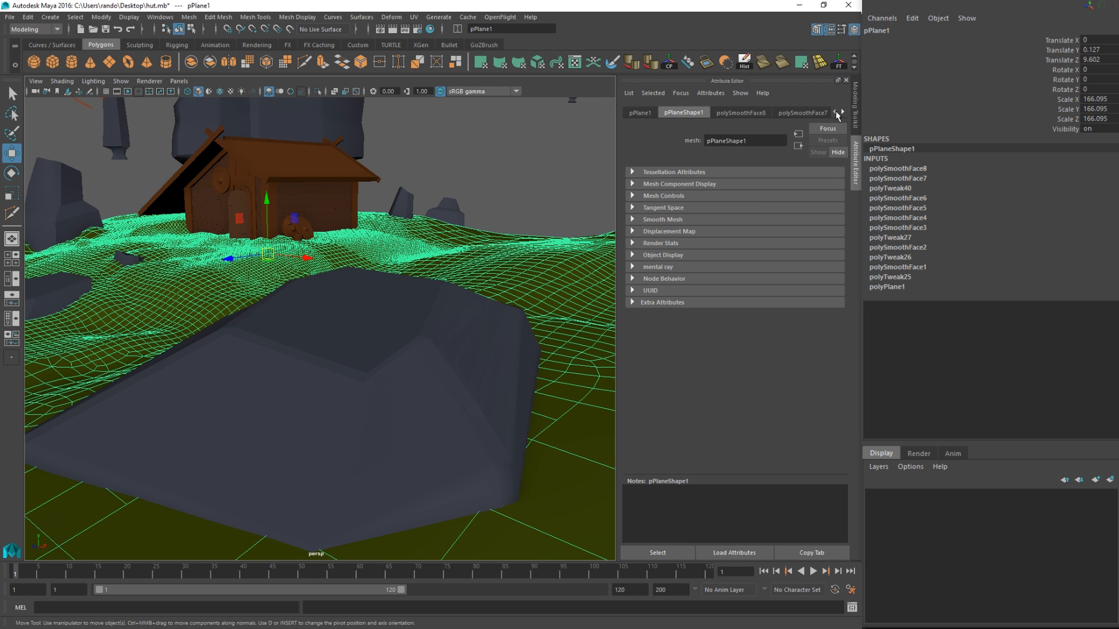
click(842, 113)
click(842, 112)
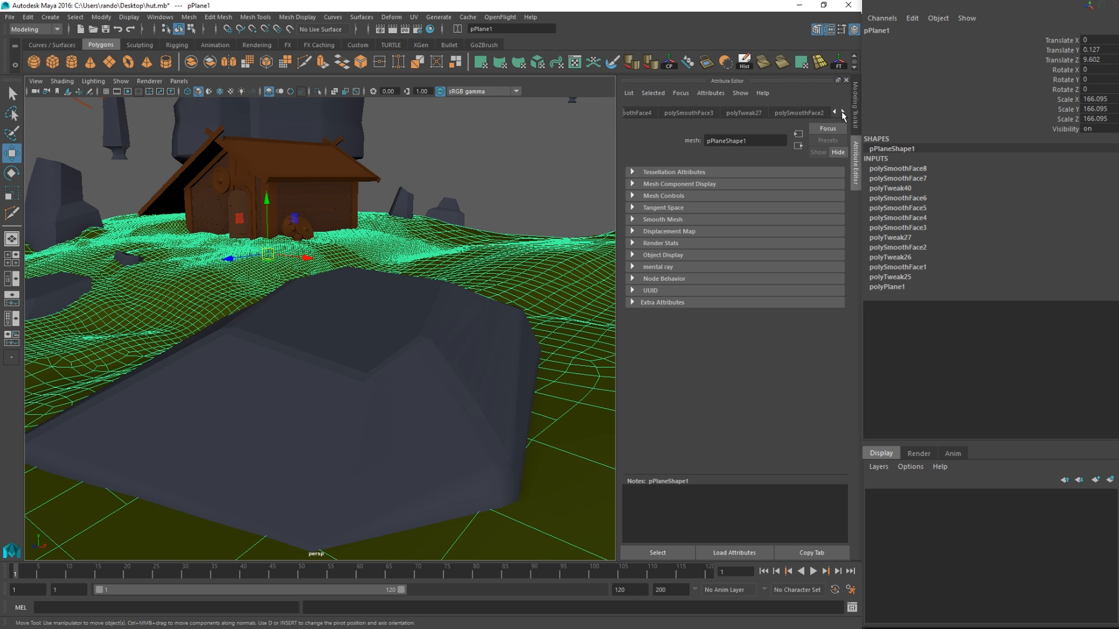
click(842, 112)
click(842, 113)
click(821, 113)
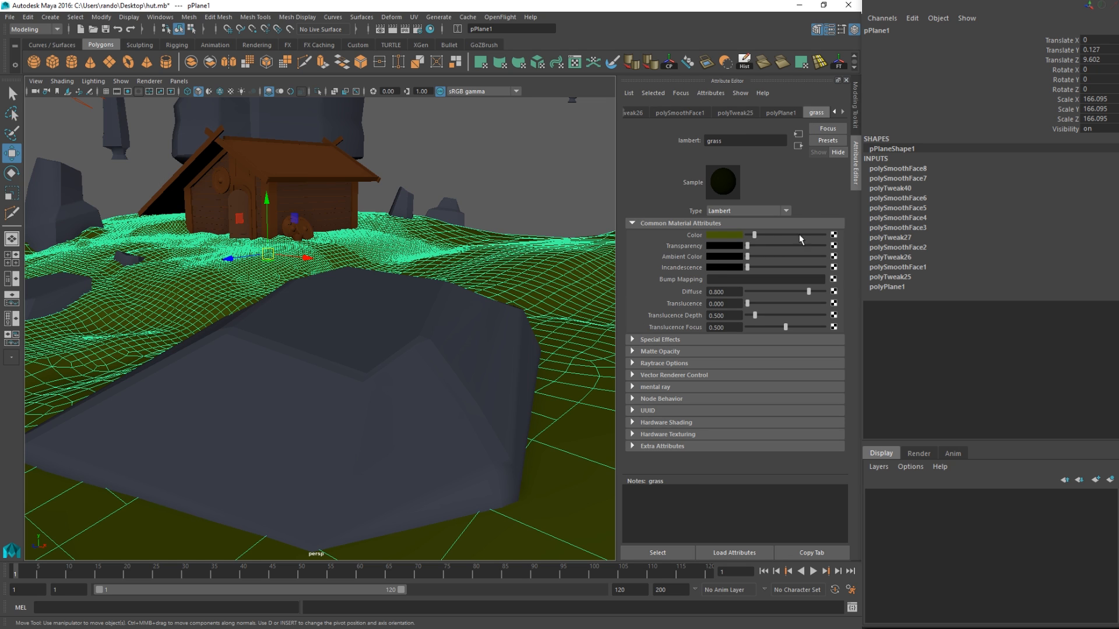
click(833, 236)
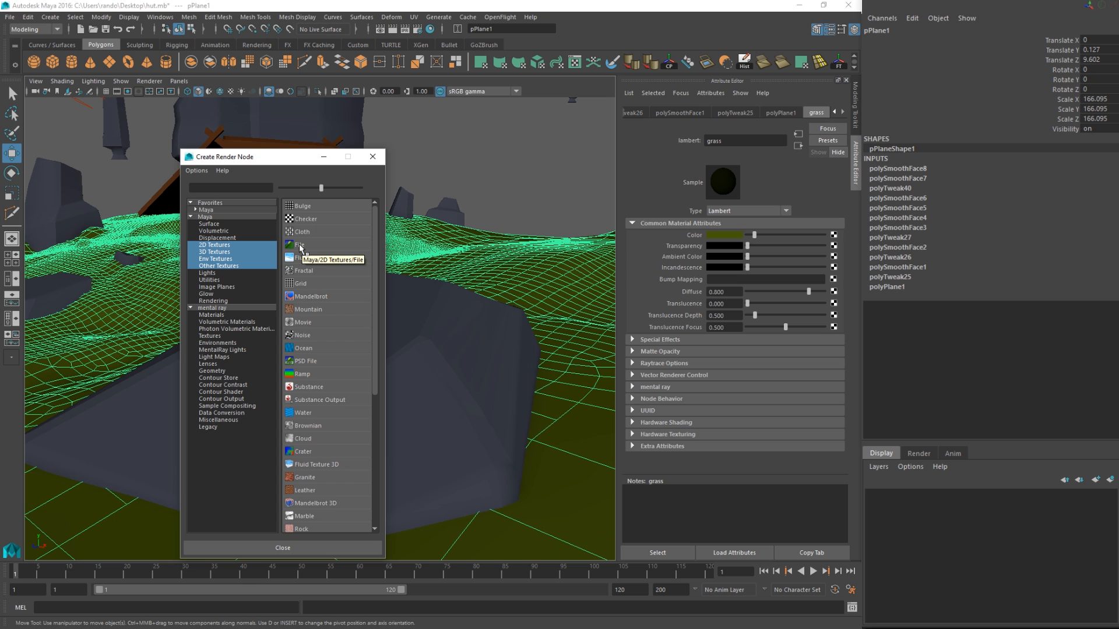
click(300, 247)
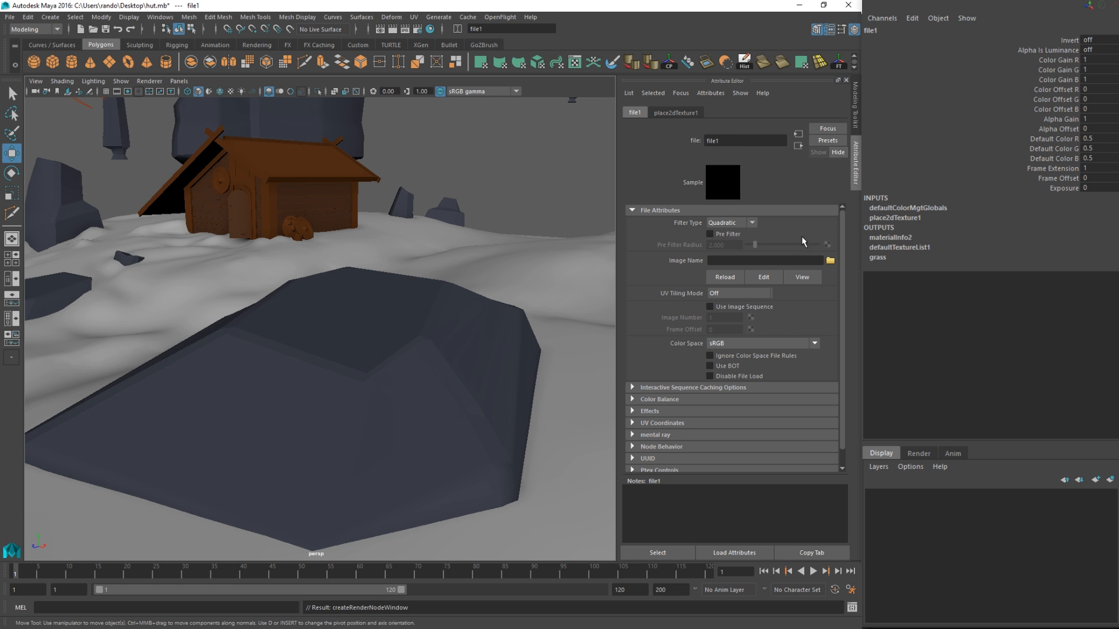
Browse the Desktop for the file texture's image and preview seeing other humans 2016.jpg.
click(829, 262)
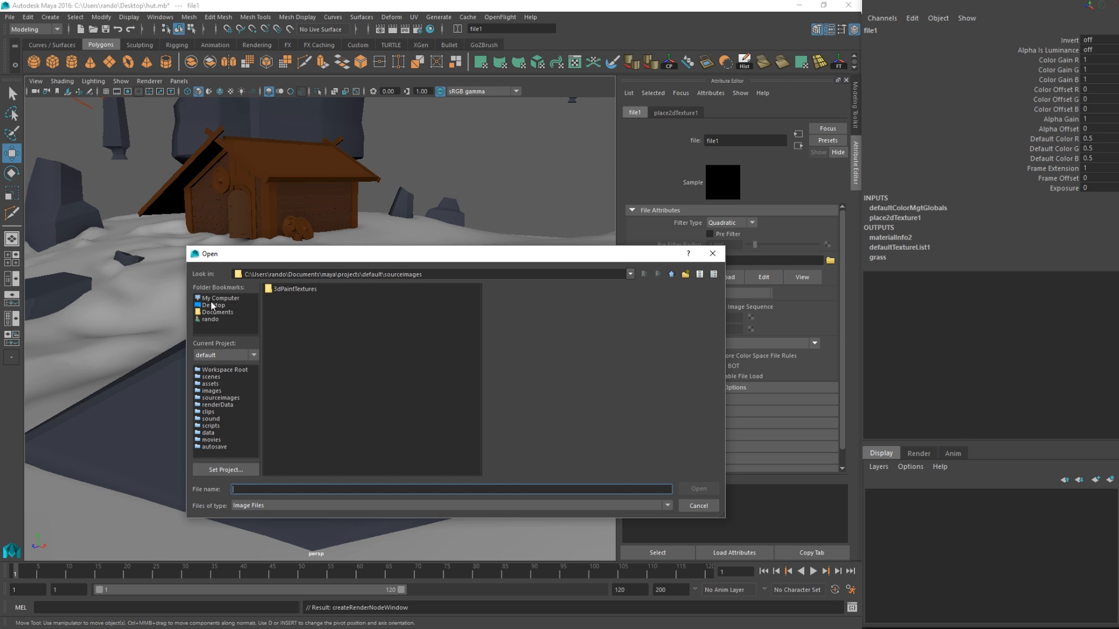
click(213, 305)
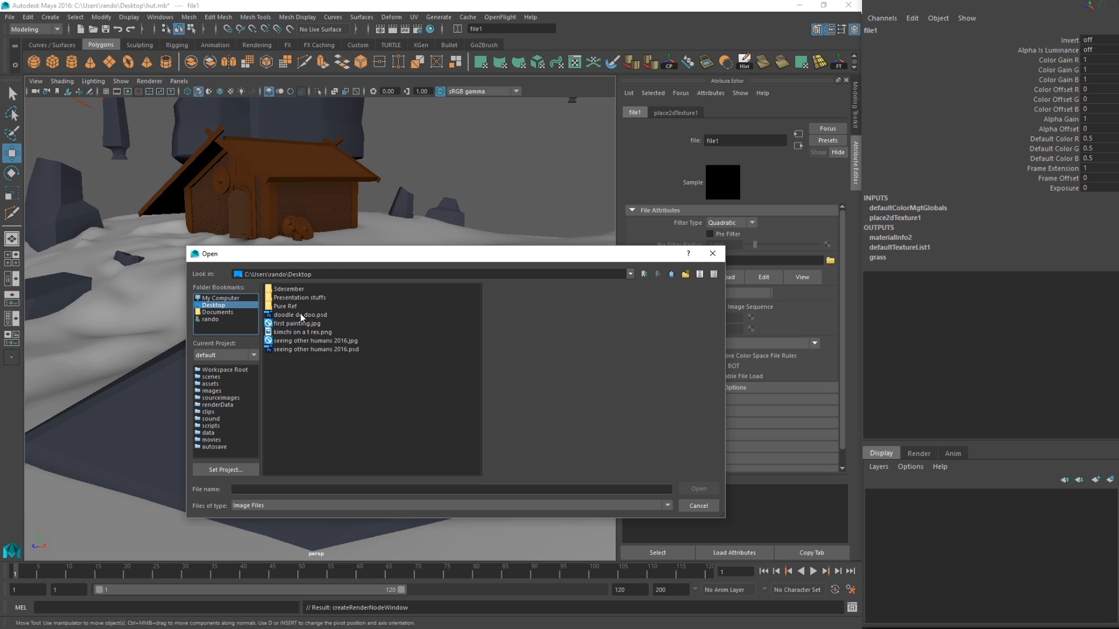
click(297, 341)
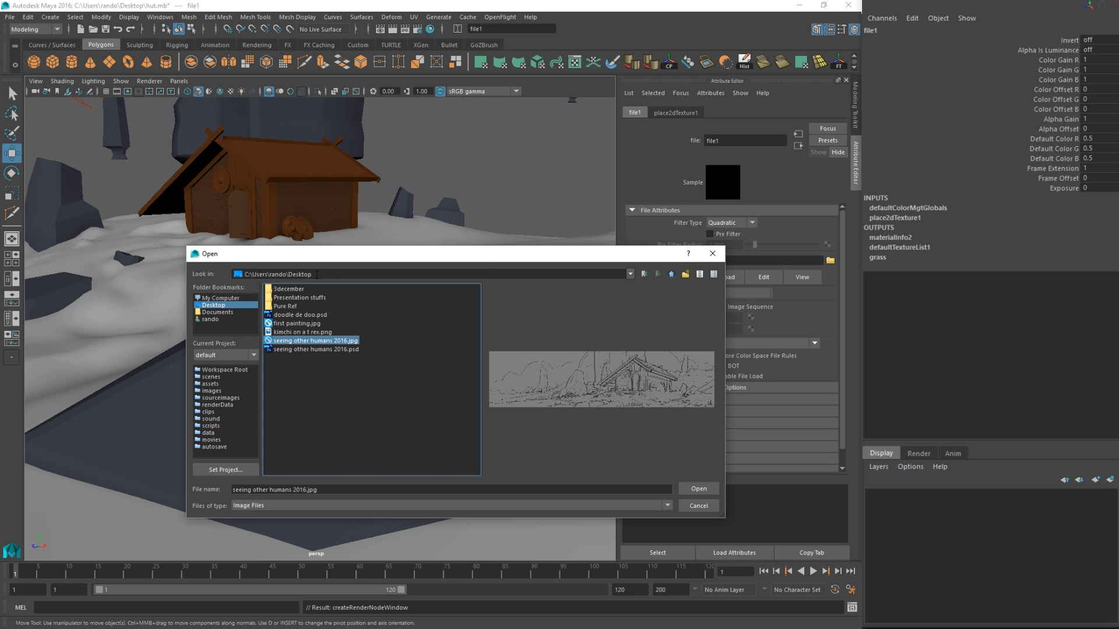
drag(341, 255, 1118, 217)
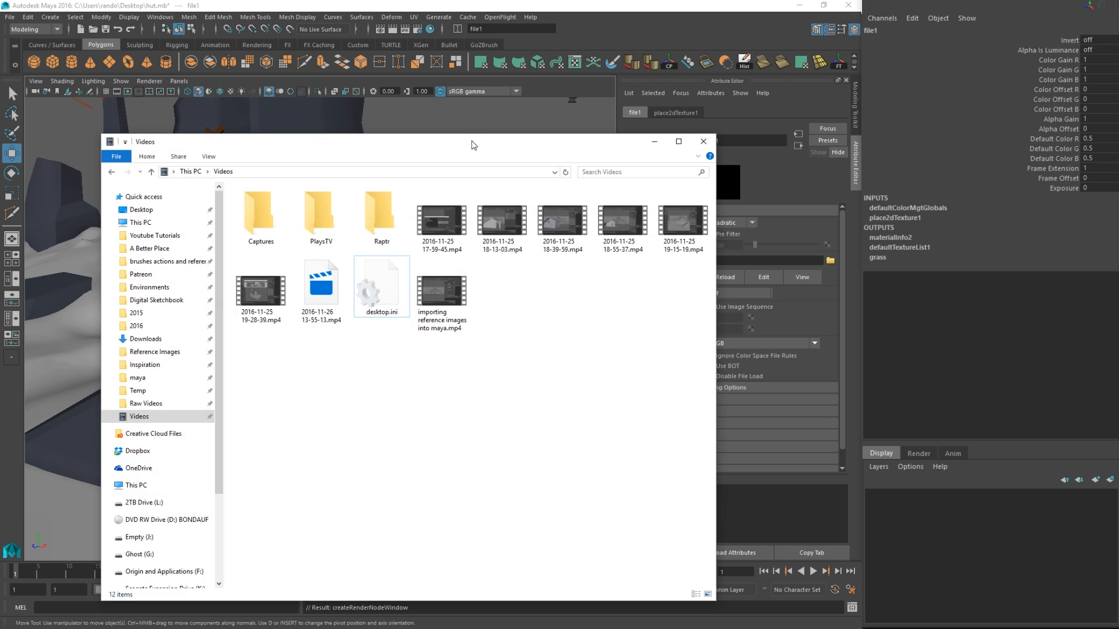
drag(466, 143, 1118, 214)
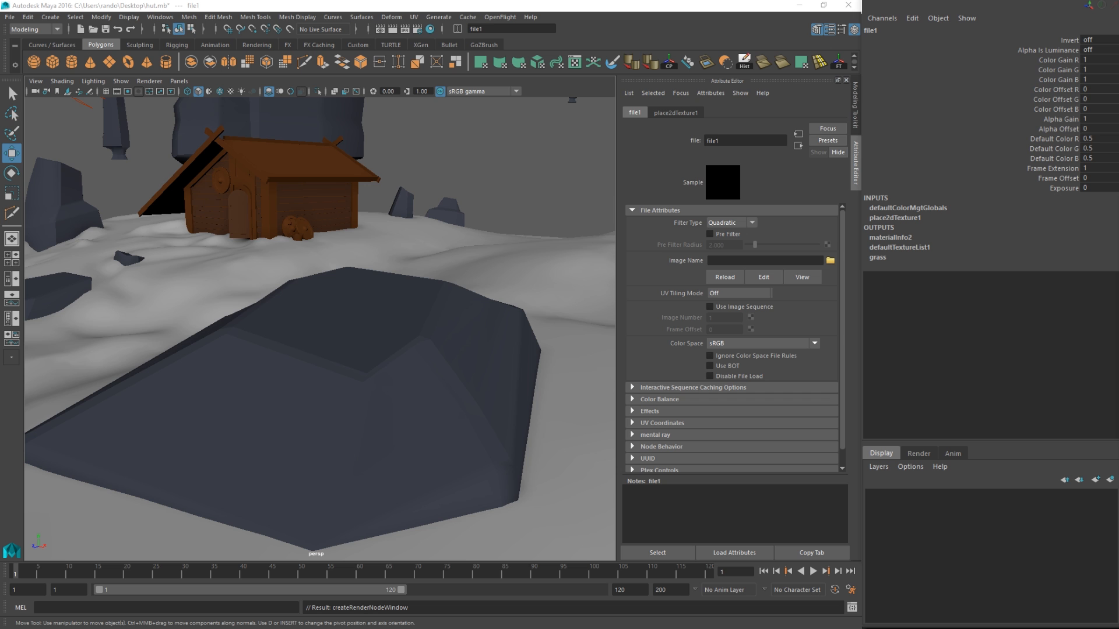
Preview images in the textures folder and load grass 2 super sat.jpg into the ground's file texture.
drag(1118, 201, 445, 188)
click(357, 349)
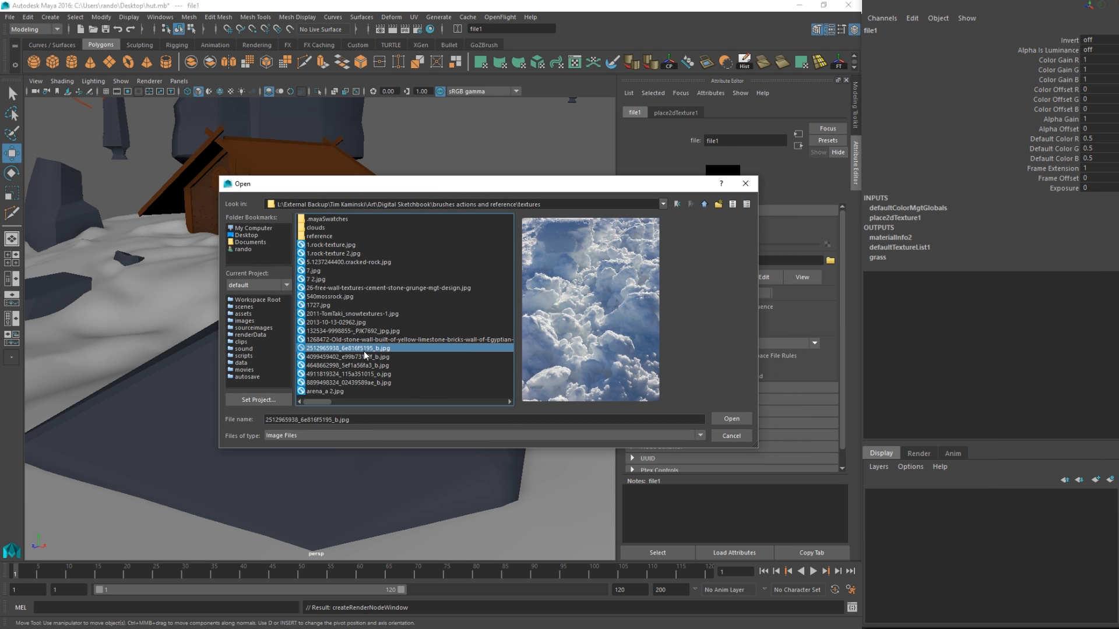
key(Down)
key(Down)
key(Down)
key(Down)
key(Down)
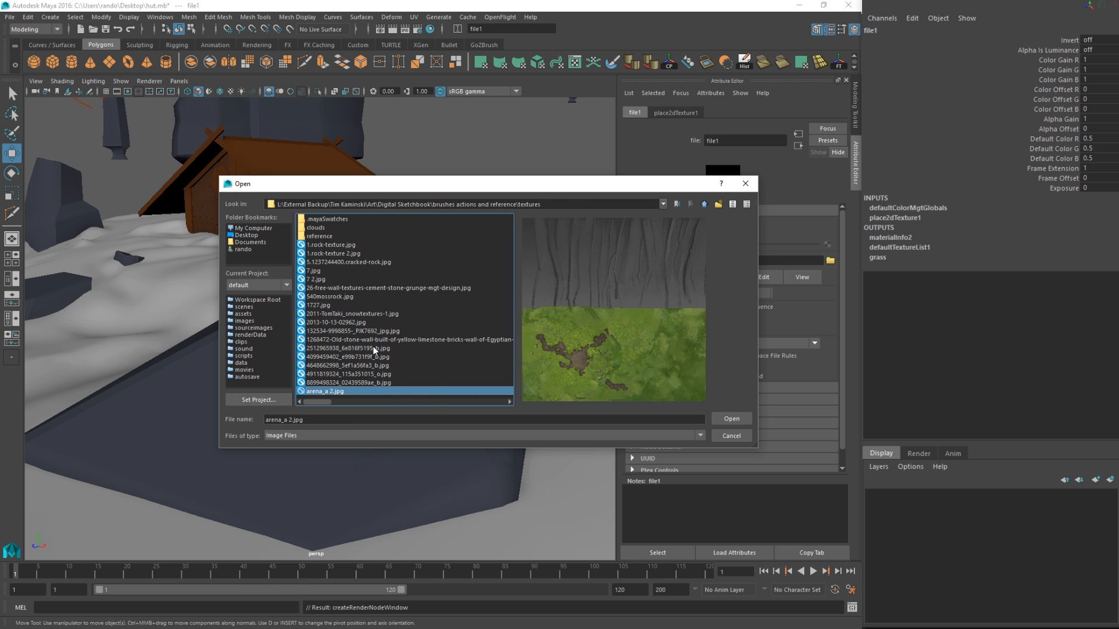
key(Right)
key(Up)
key(Down)
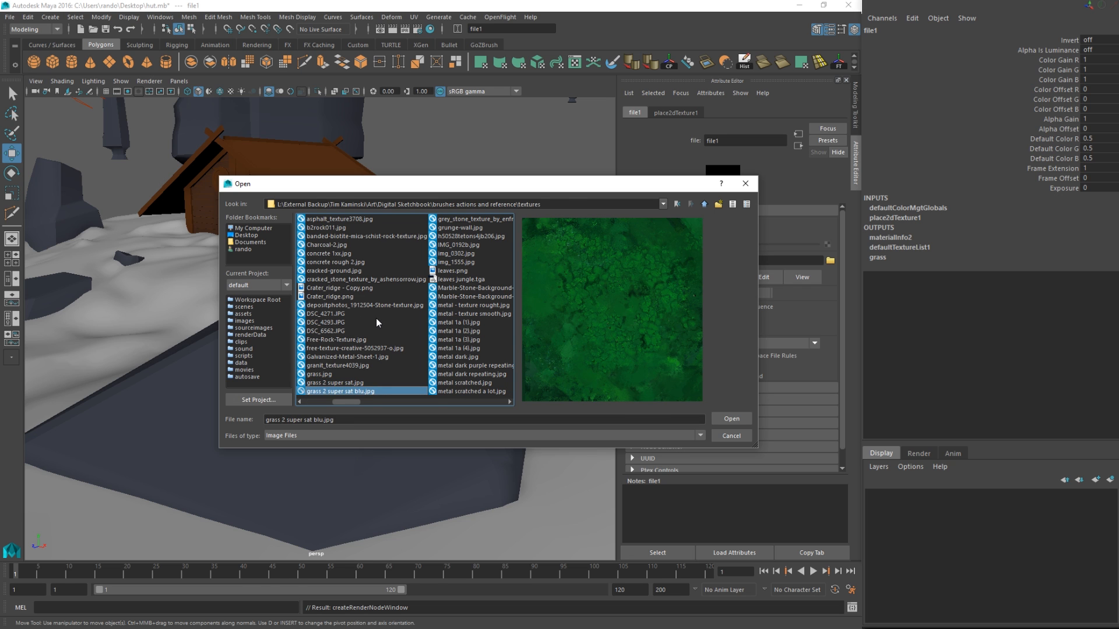
key(Up)
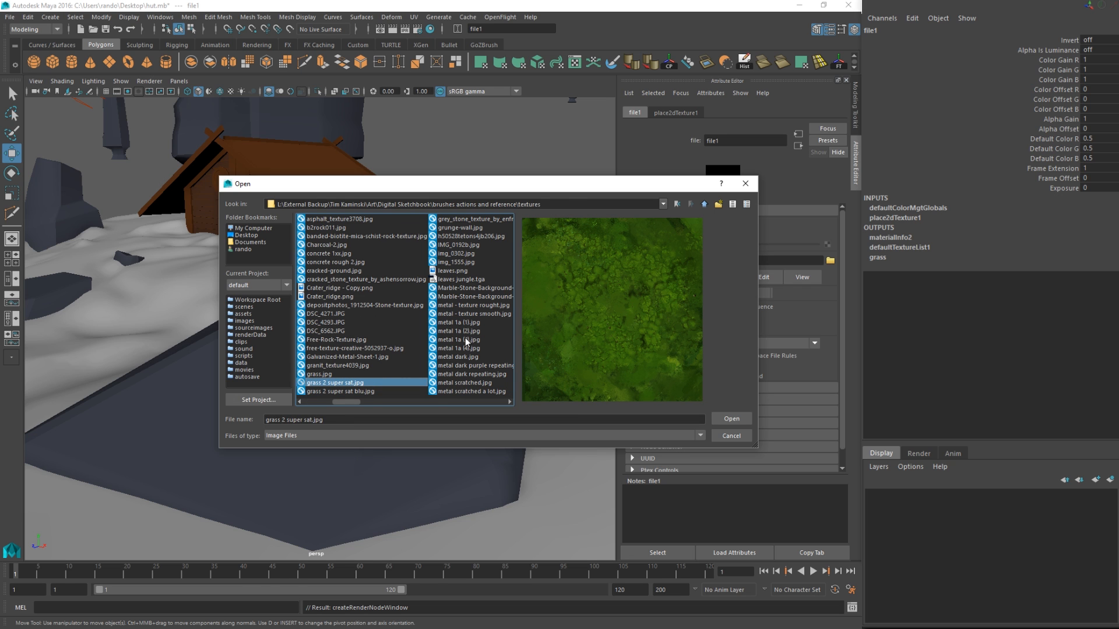
click(736, 418)
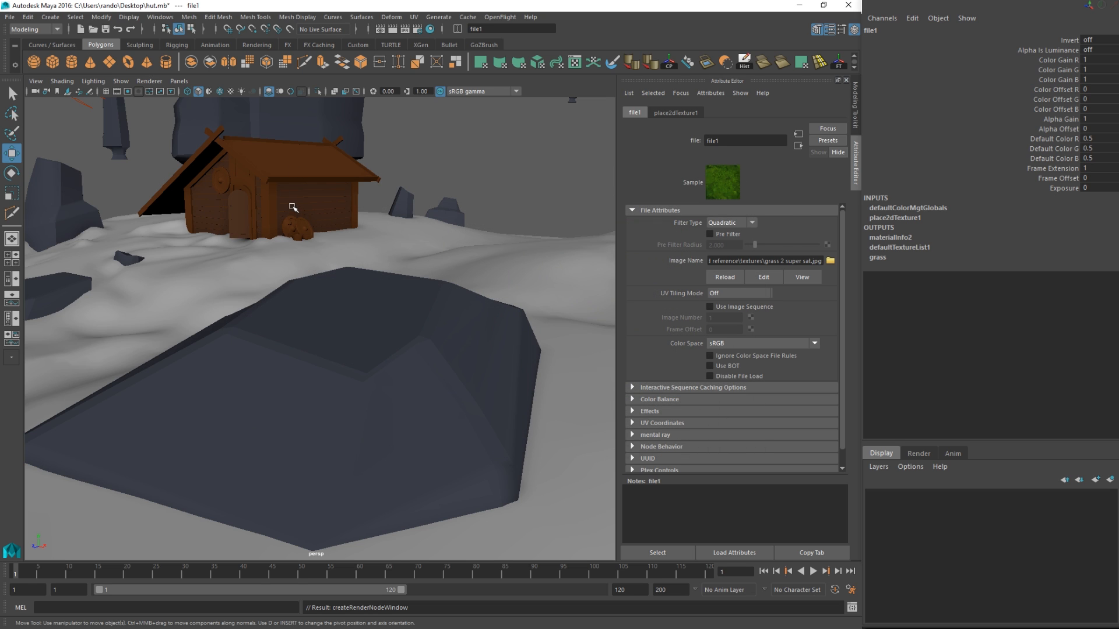
Turn on textured display in the viewport and inspect the grass texture across the whole ground plane.
click(231, 92)
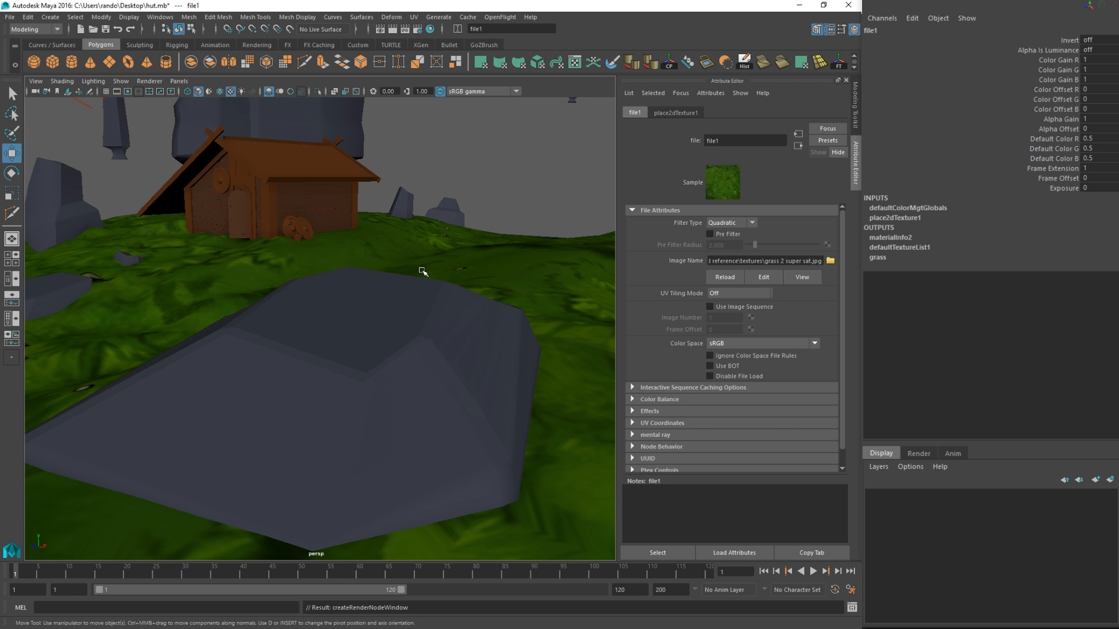
alt+drag(371, 273, 373, 306)
alt+right_drag(279, 297, 63, 309)
alt+drag(324, 358, 350, 355)
alt+right_drag(326, 352, 268, 350)
alt+drag(268, 350, 399, 325)
alt+right_drag(400, 325, 407, 295)
Select the ground plane and open its UV layout in the UV Editor, framed to show the entire UV shell.
click(405, 289)
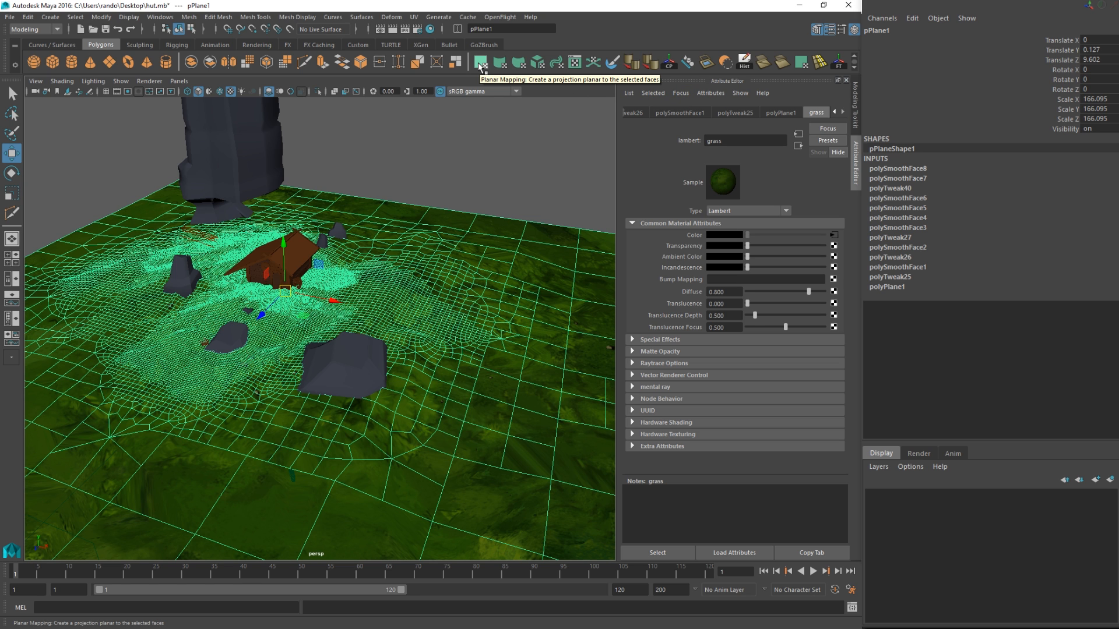
click(575, 62)
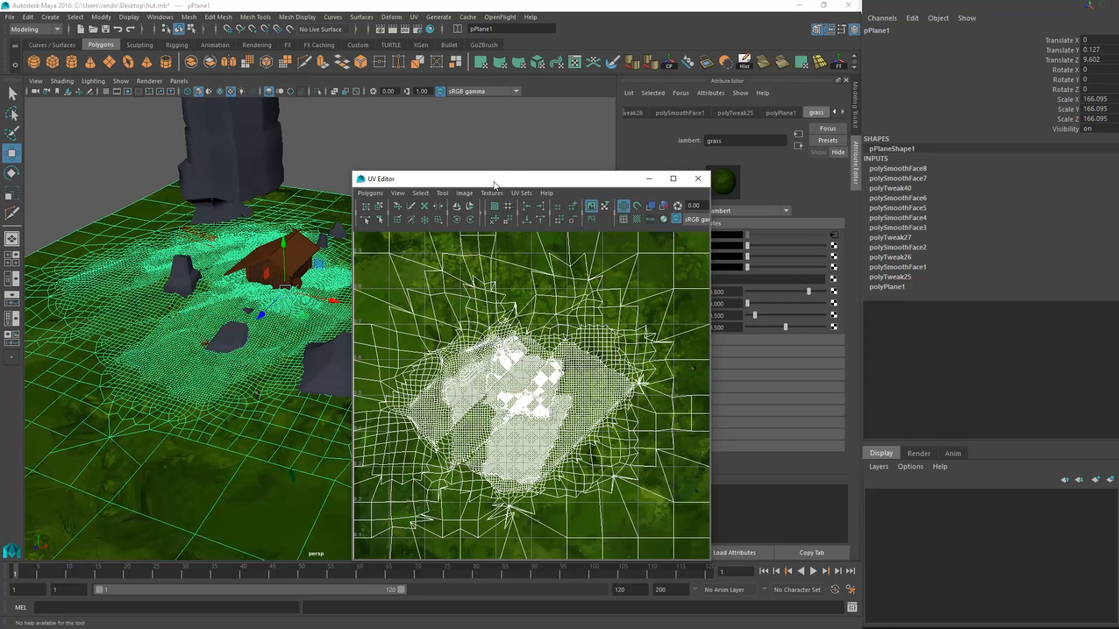
drag(494, 183, 357, 135)
key(f)
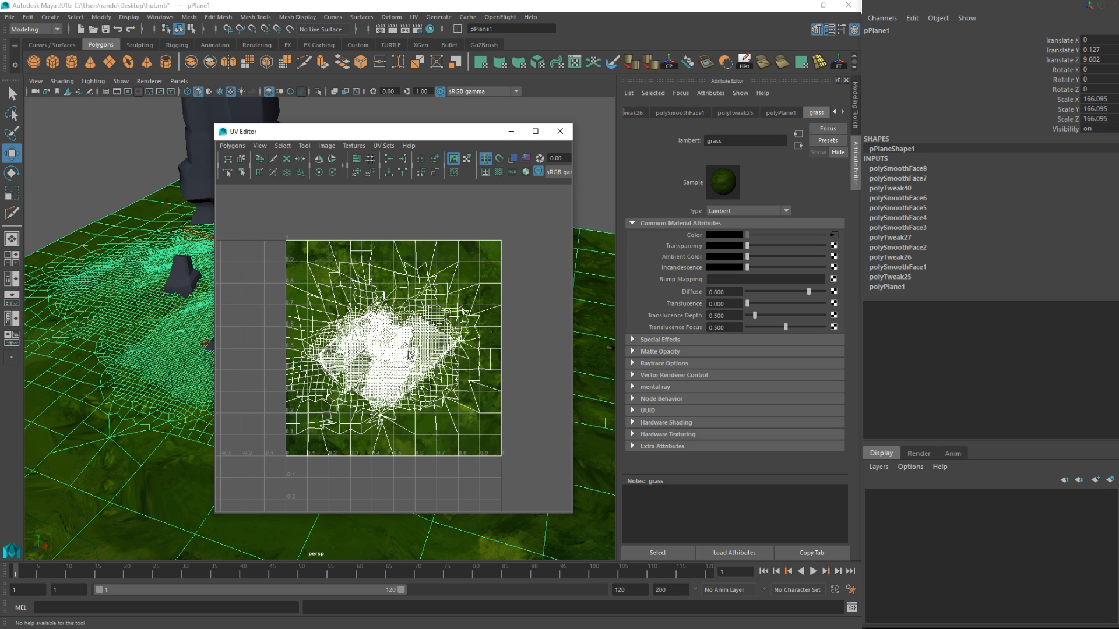
Select all of the ground plane's UVs, scale them up well beyond the texture square, and close the UV Editor.
right_drag(399, 349, 372, 340)
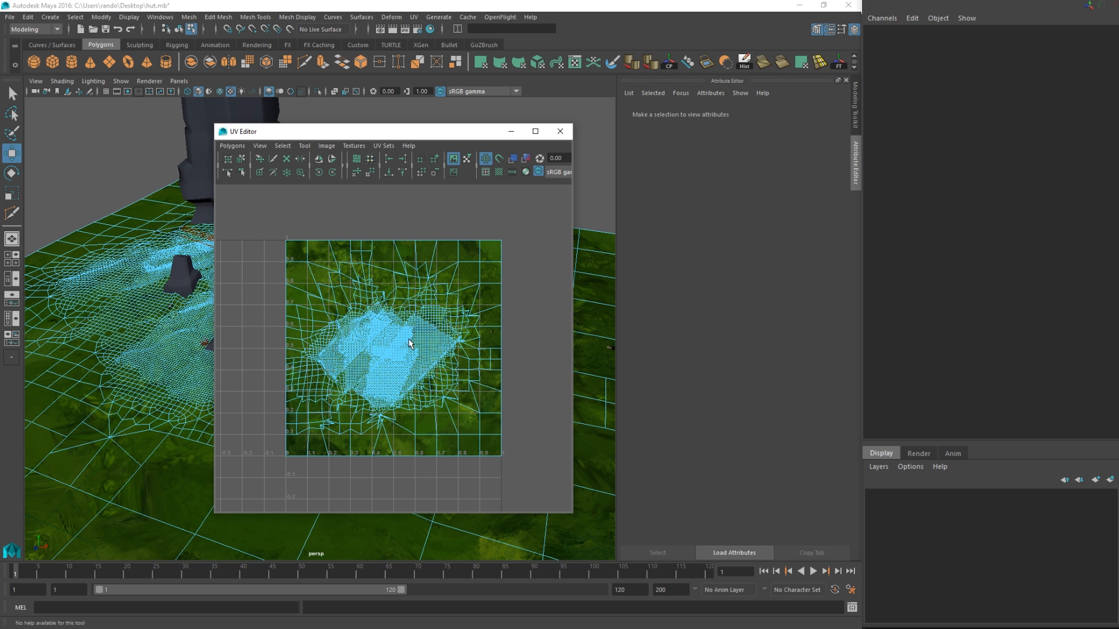
click(410, 352)
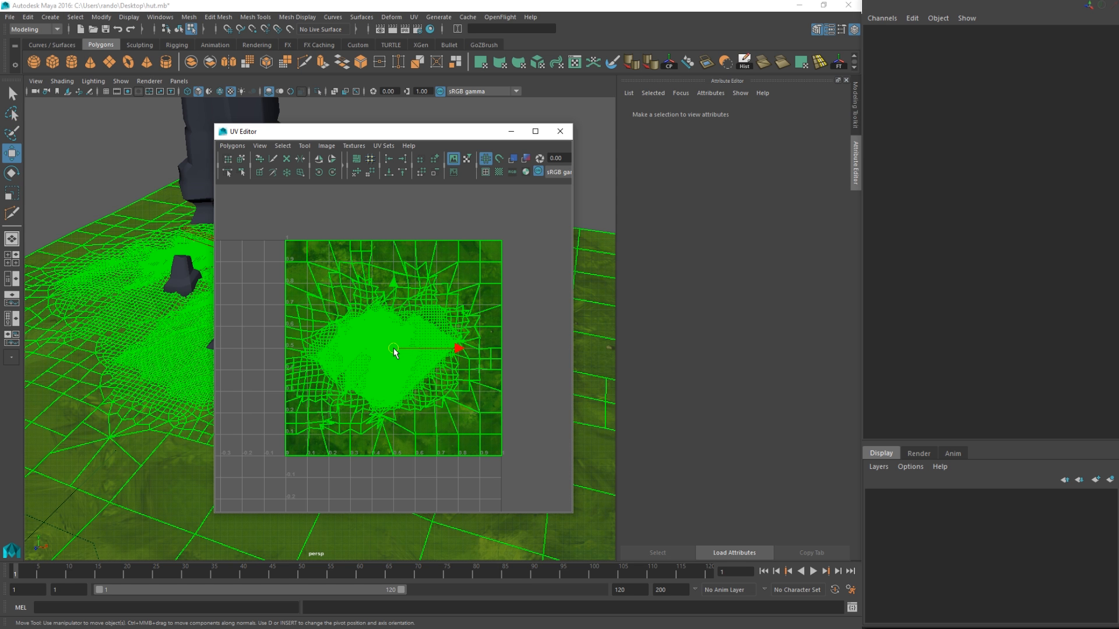
key(r)
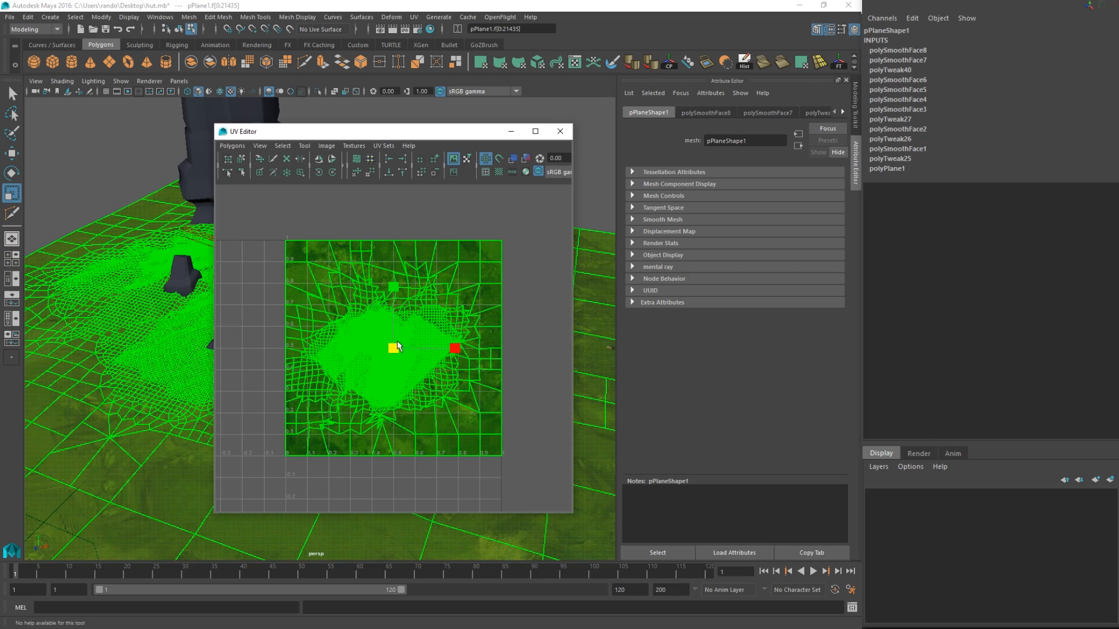
drag(400, 347, 848, 90)
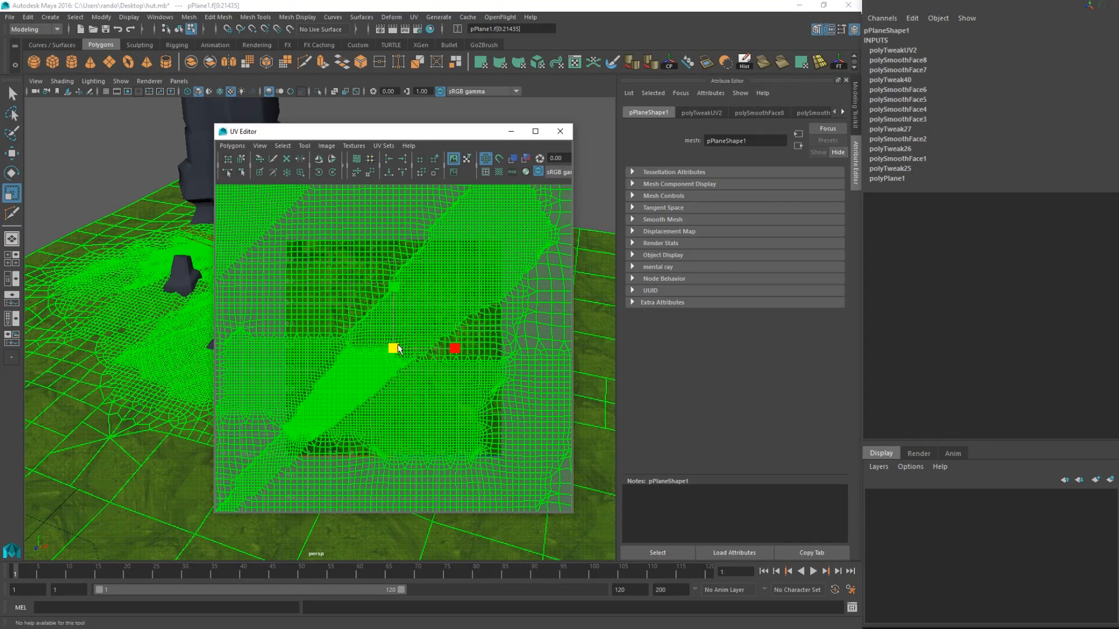
drag(394, 348, 425, 341)
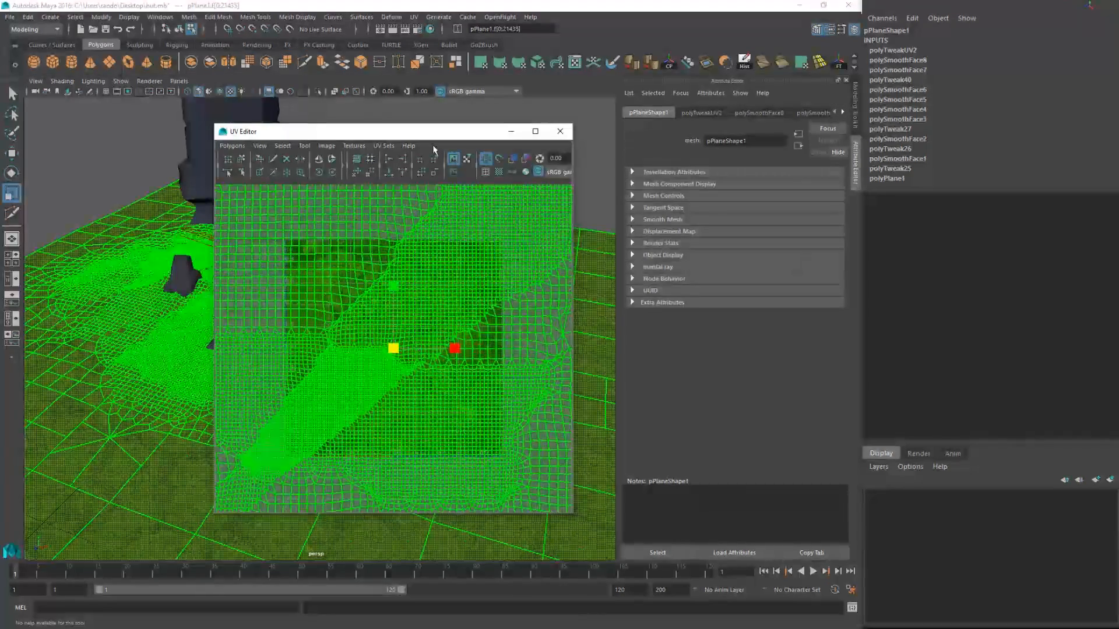
click(560, 131)
click(533, 152)
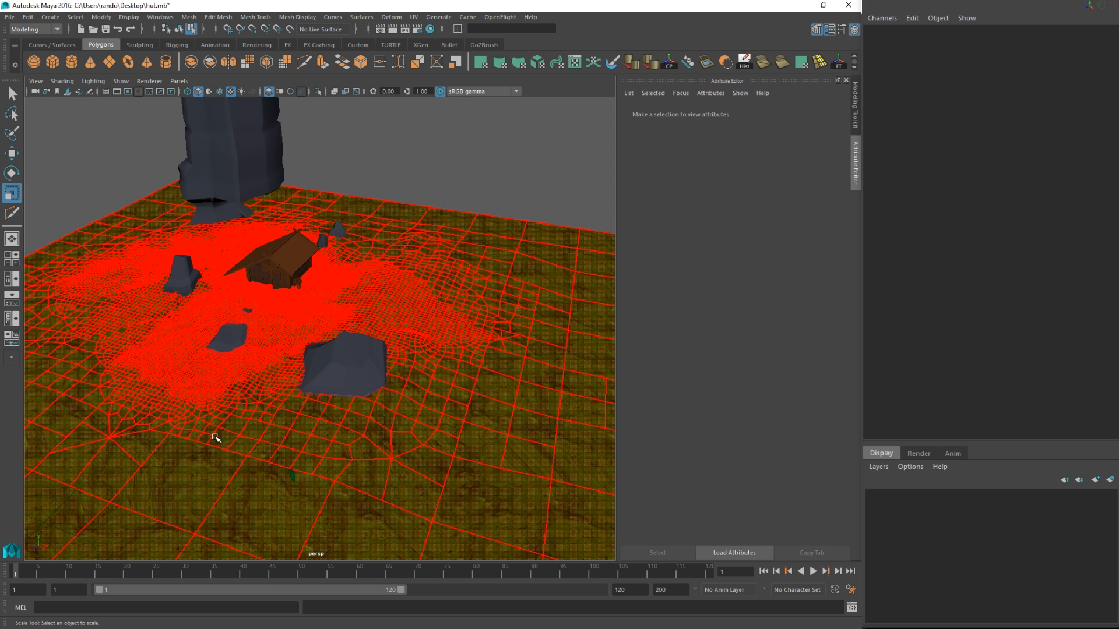
Return the ground plane to object mode and inspect the tiled grass texture in front of the hut up close.
key(q)
right_click(362, 286)
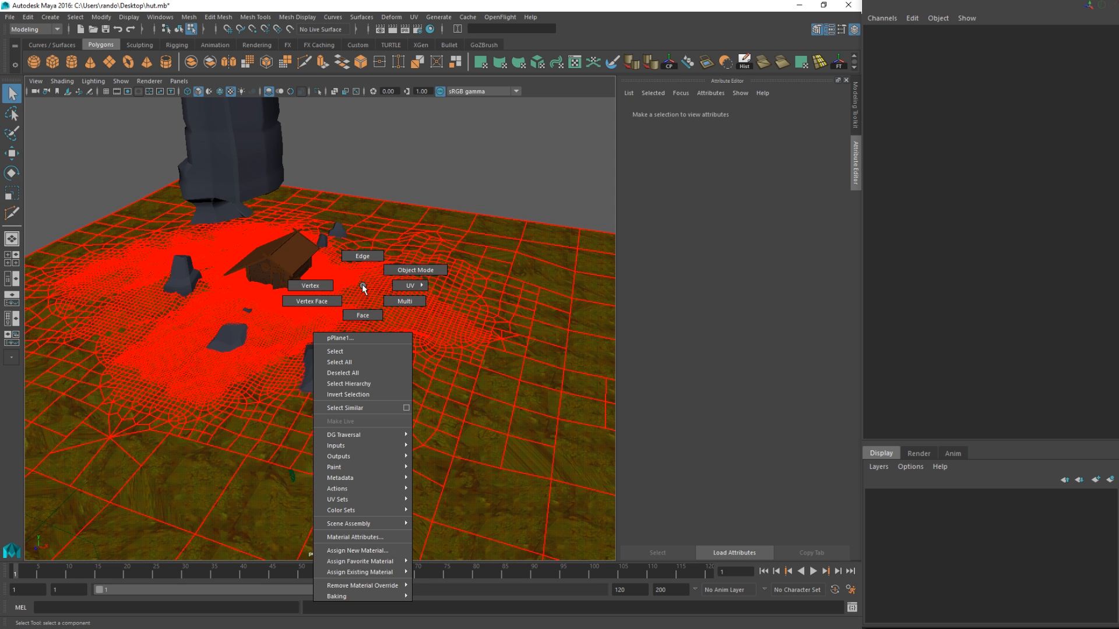
click(411, 271)
alt+drag(354, 342, 285, 353)
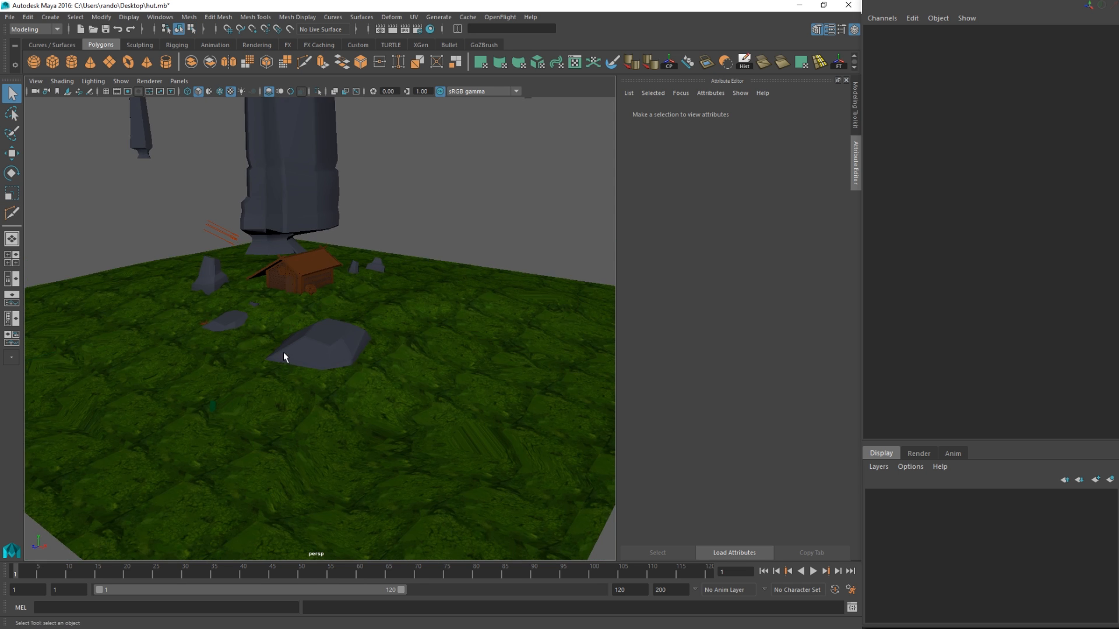
alt+right_drag(284, 353, 544, 327)
alt+drag(198, 250, 257, 280)
alt+middle_drag(257, 280, 313, 295)
alt+drag(313, 295, 374, 289)
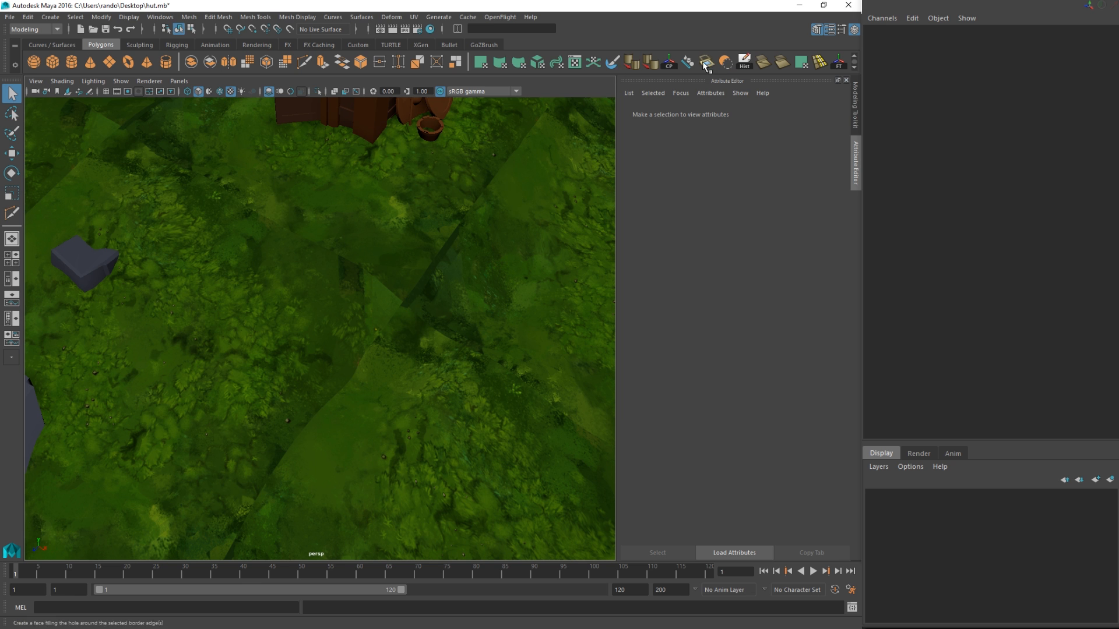
Reopen the ground plane's UV layout in the UV Editor and select all of its UVs.
click(480, 63)
click(322, 240)
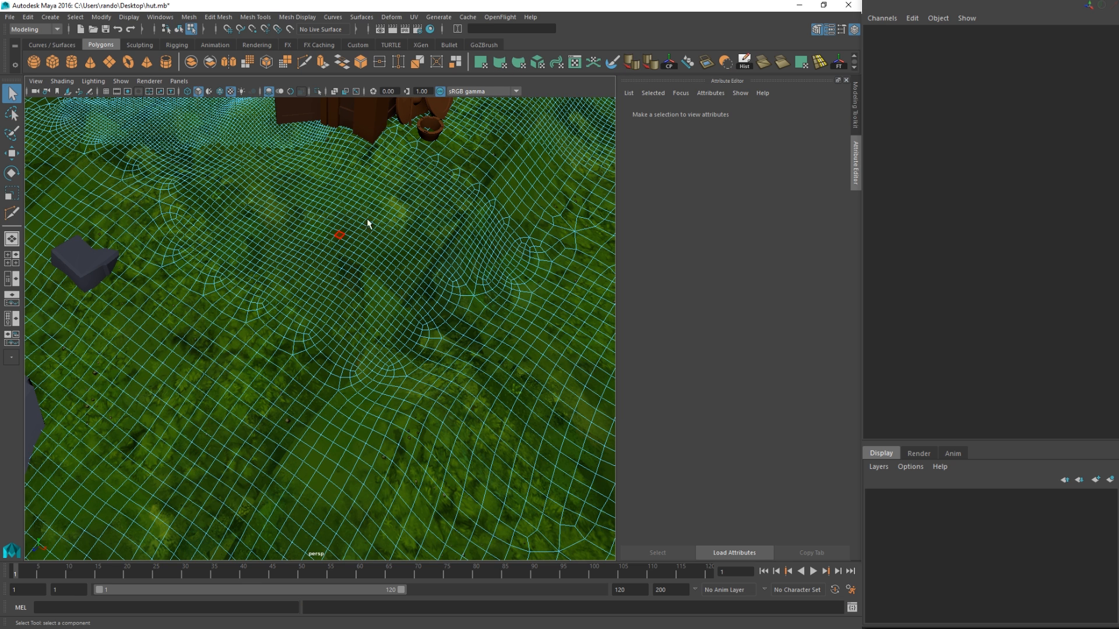
click(579, 64)
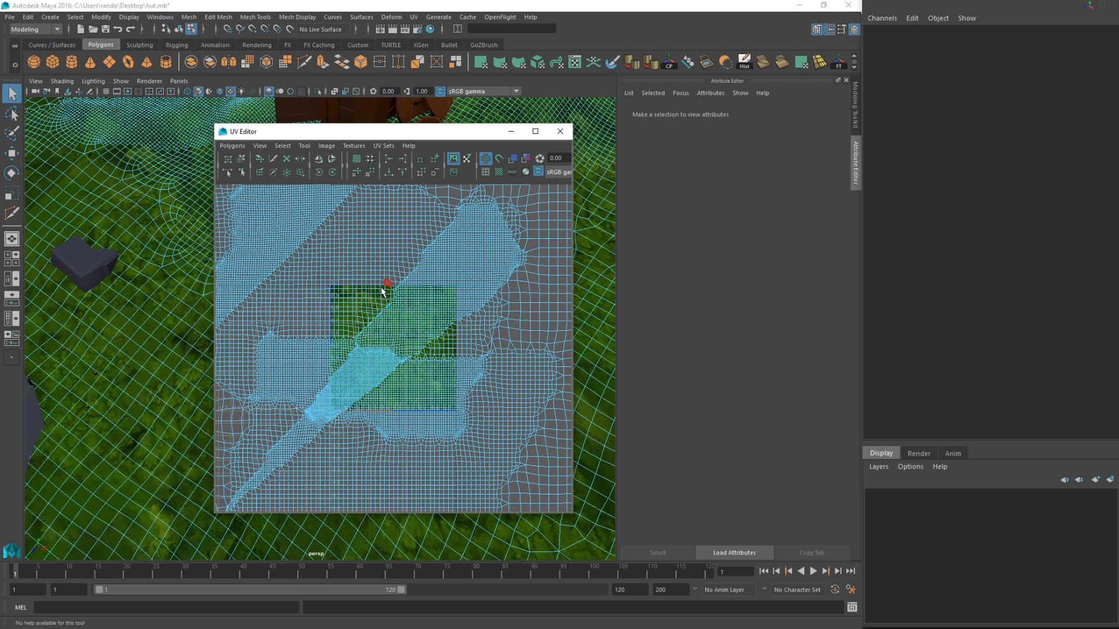
right_drag(378, 286, 357, 281)
click(380, 302)
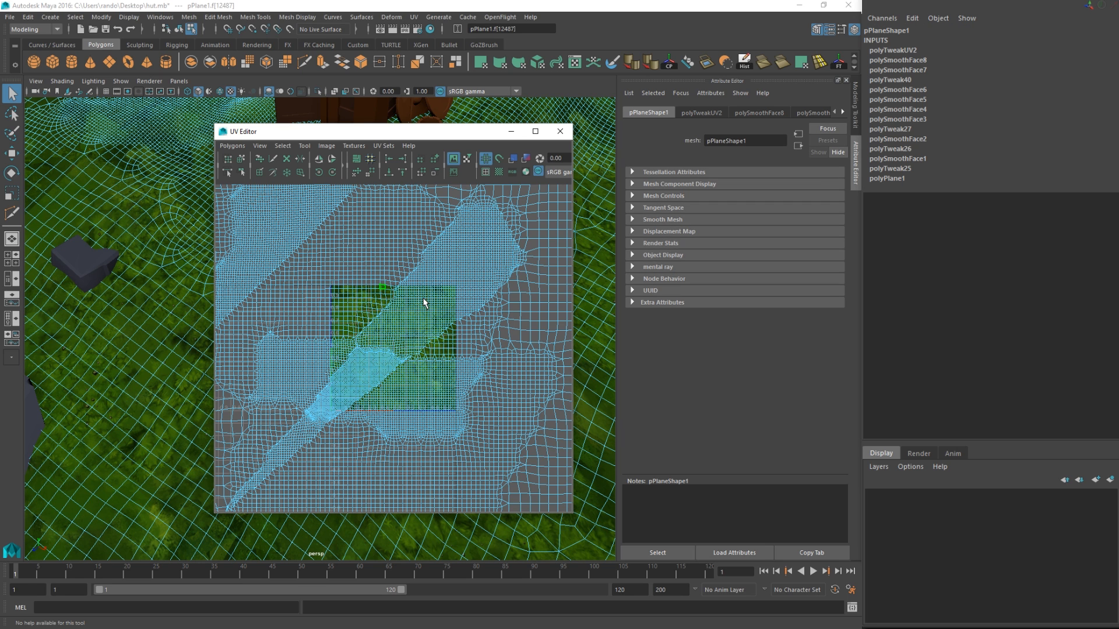
right_click(131, 192)
right_drag(131, 191, 183, 175)
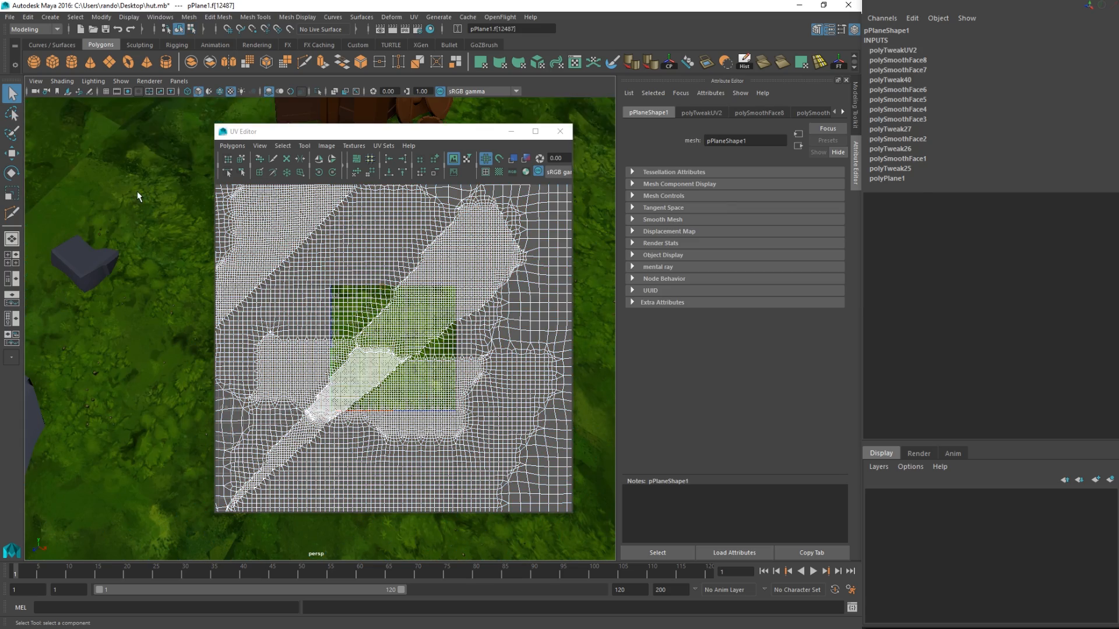
right_drag(327, 262, 289, 250)
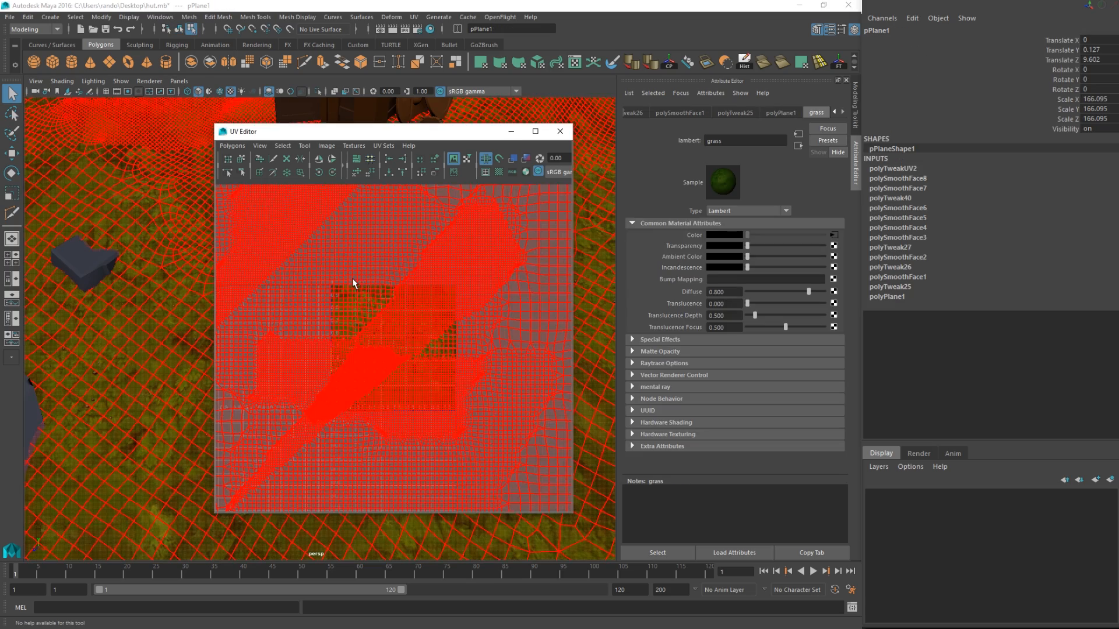
click(376, 299)
scroll(401, 322, down, 2)
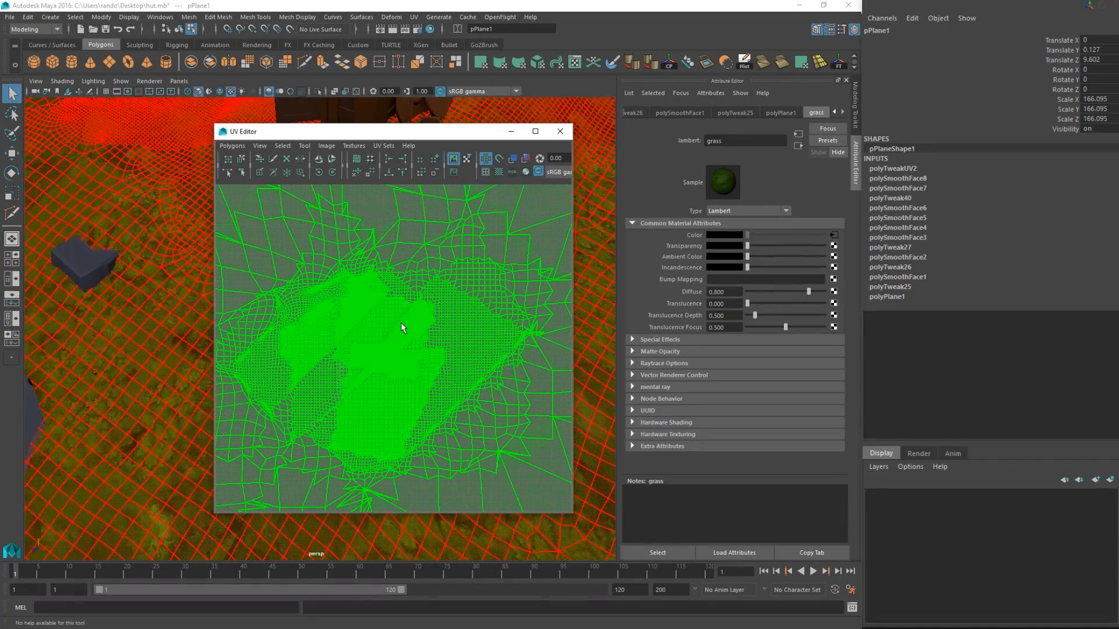
Scale the ground's UVs down slightly, close the UV Editor, and return the plane to object mode.
key(r)
scroll(405, 326, down, 3)
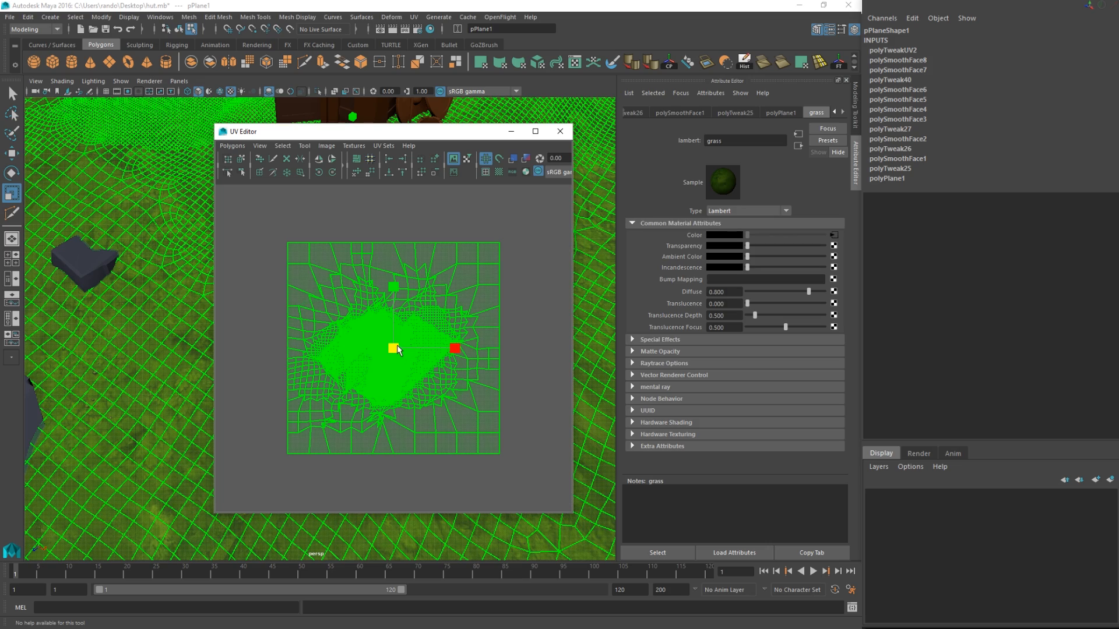
scroll(404, 348, up, 1)
scroll(408, 341, down, 3)
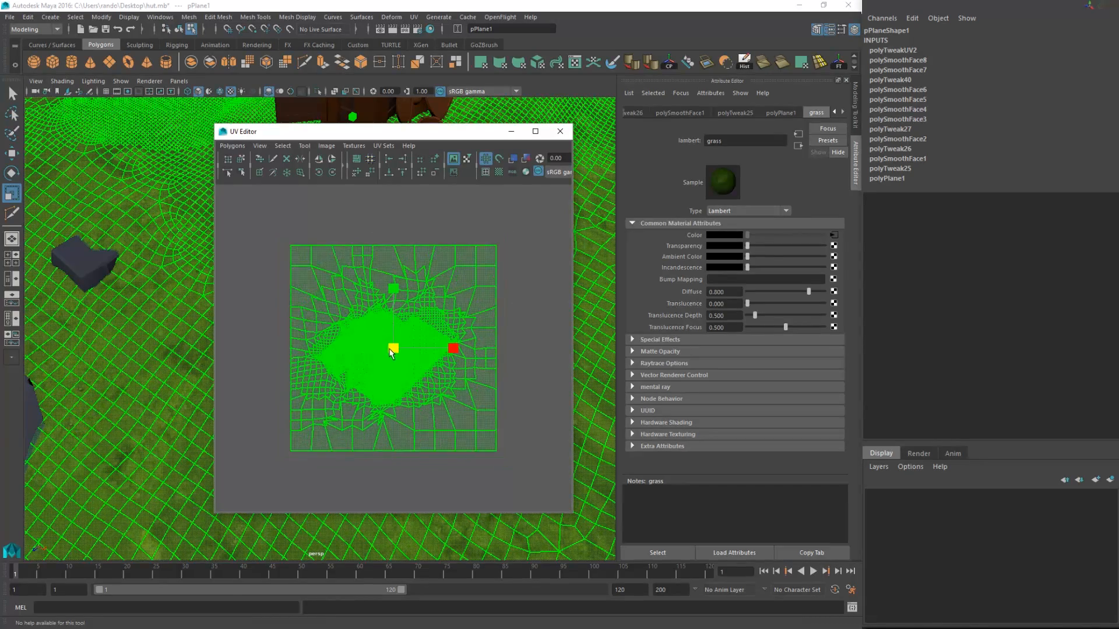
drag(386, 351, 376, 355)
click(423, 234)
click(560, 131)
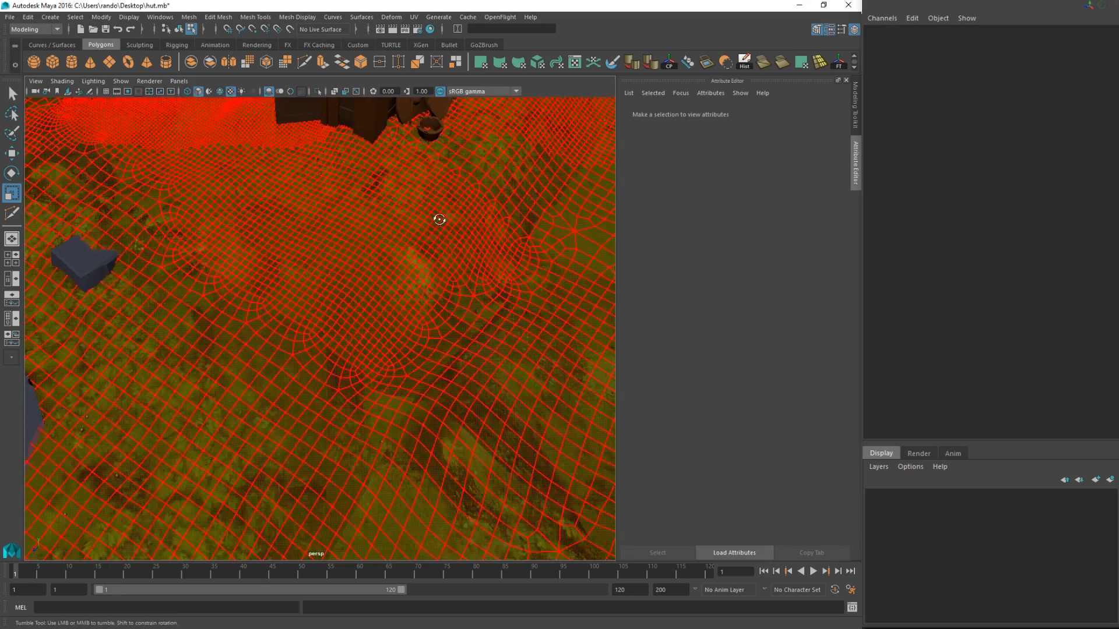
alt+drag(437, 217, 446, 201)
key(q)
right_drag(445, 201, 497, 187)
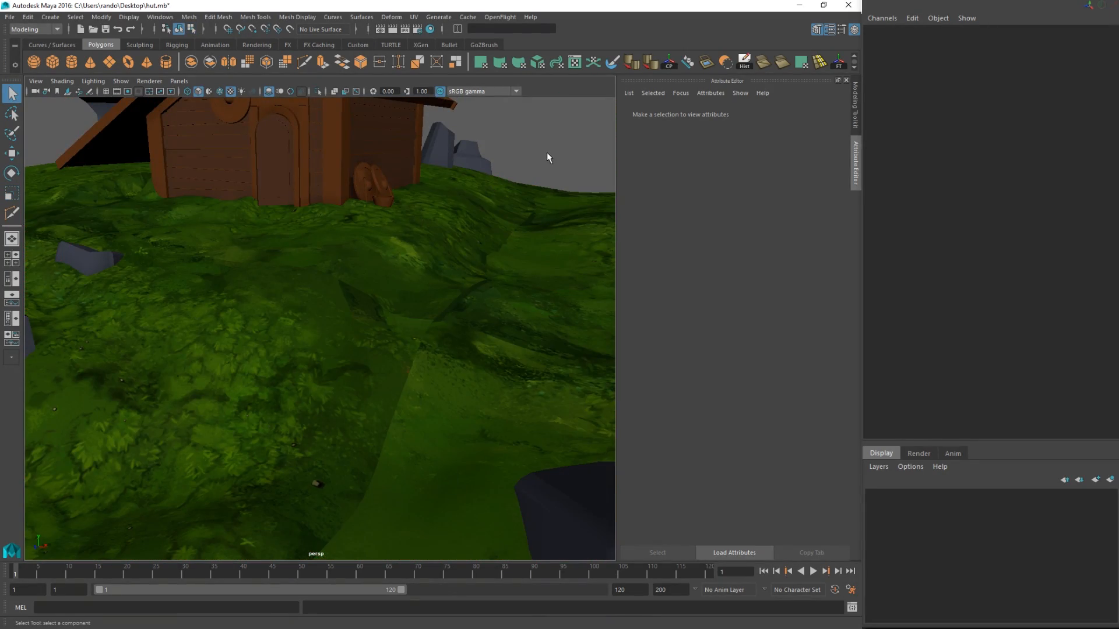
Check the grass around the hut, render the persp1 camera view with mental ray, and close the camera view window.
alt+drag(548, 157, 282, 263)
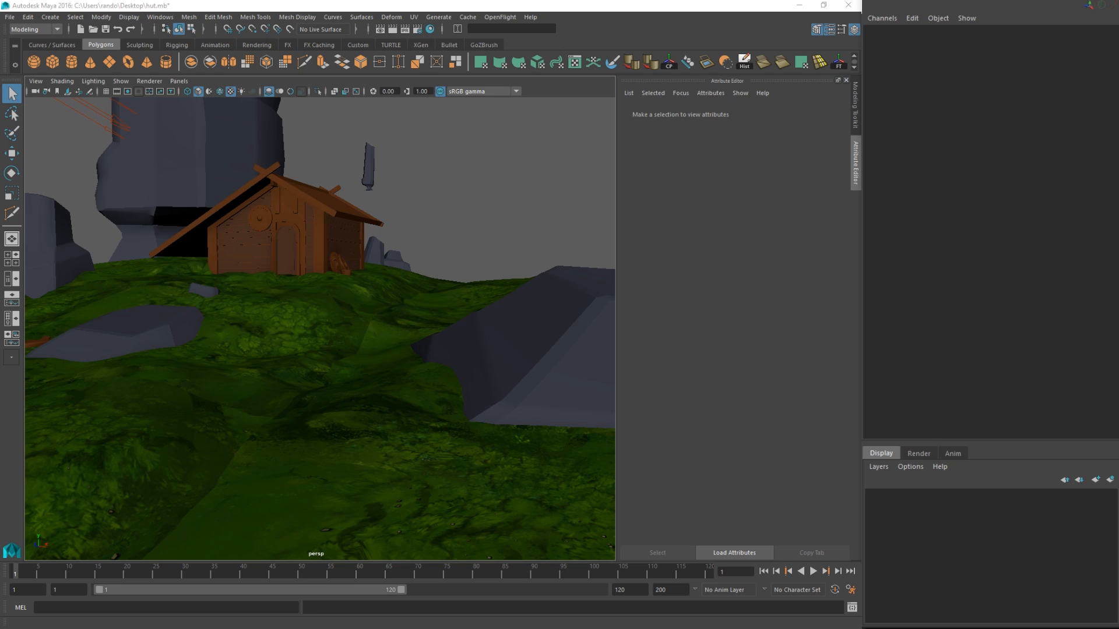
drag(1118, 180, 306, 208)
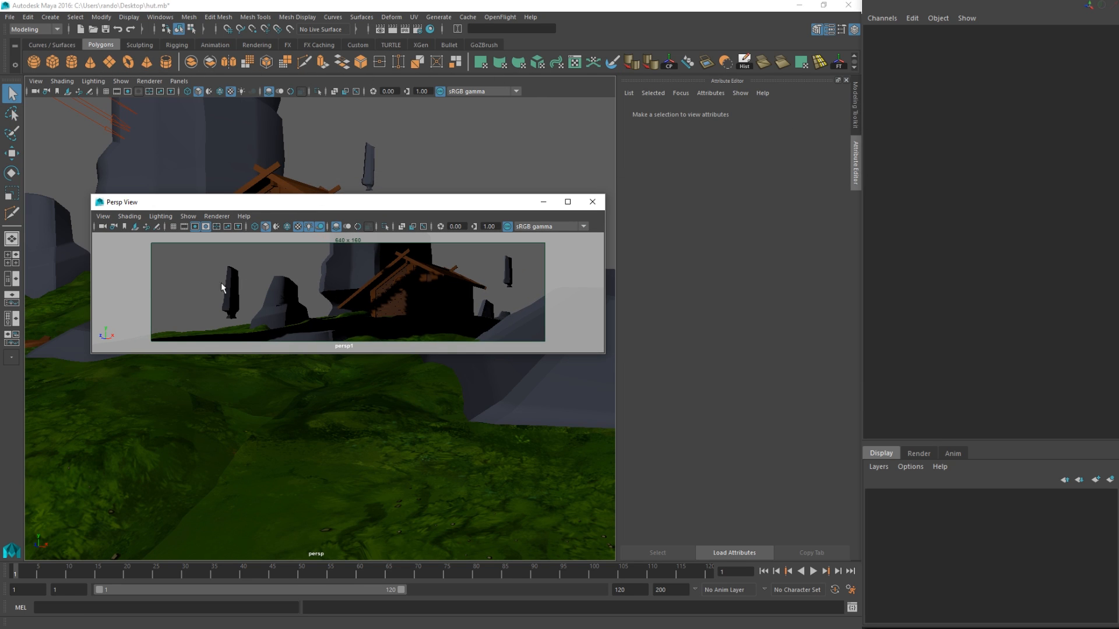
click(393, 29)
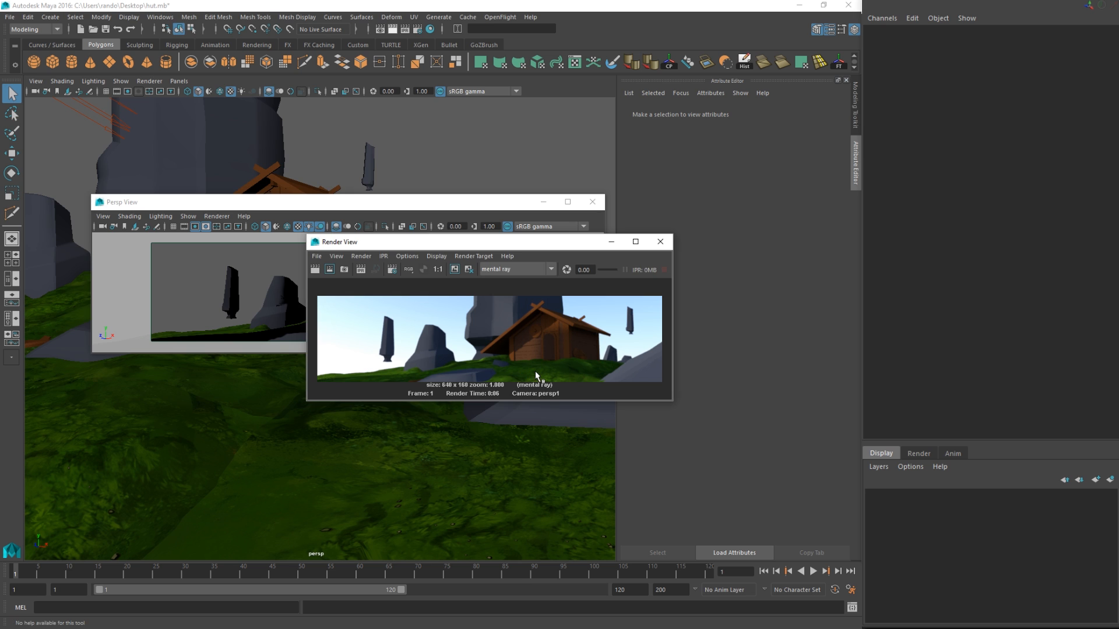
drag(508, 243, 1118, 286)
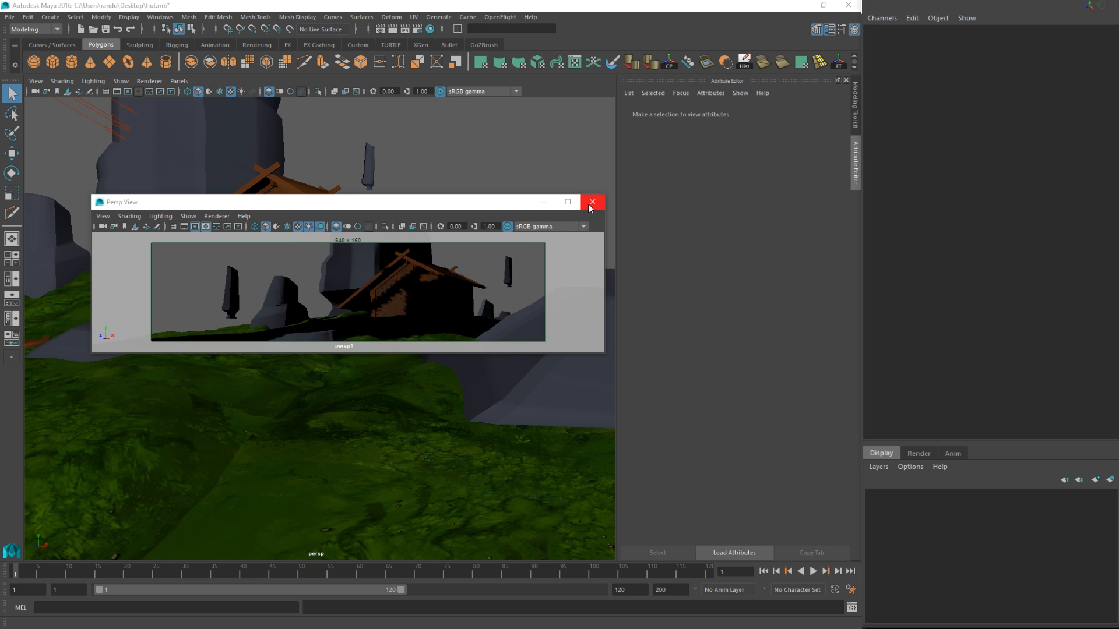
click(591, 203)
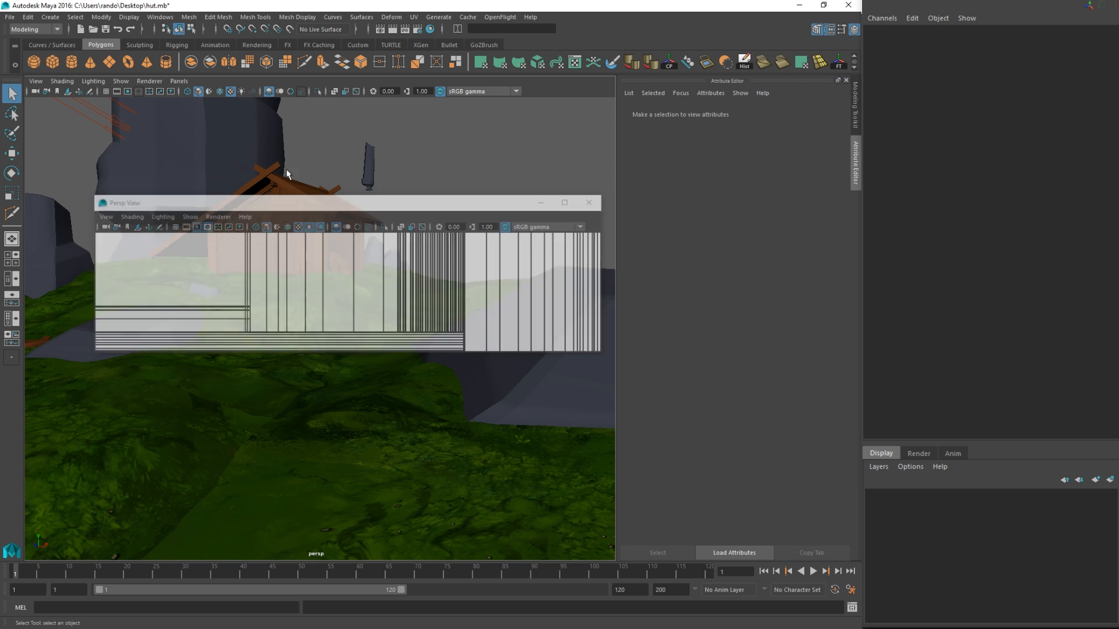
Select the large rock pillar behind the hut and connect a File texture to its stone material's color.
click(157, 150)
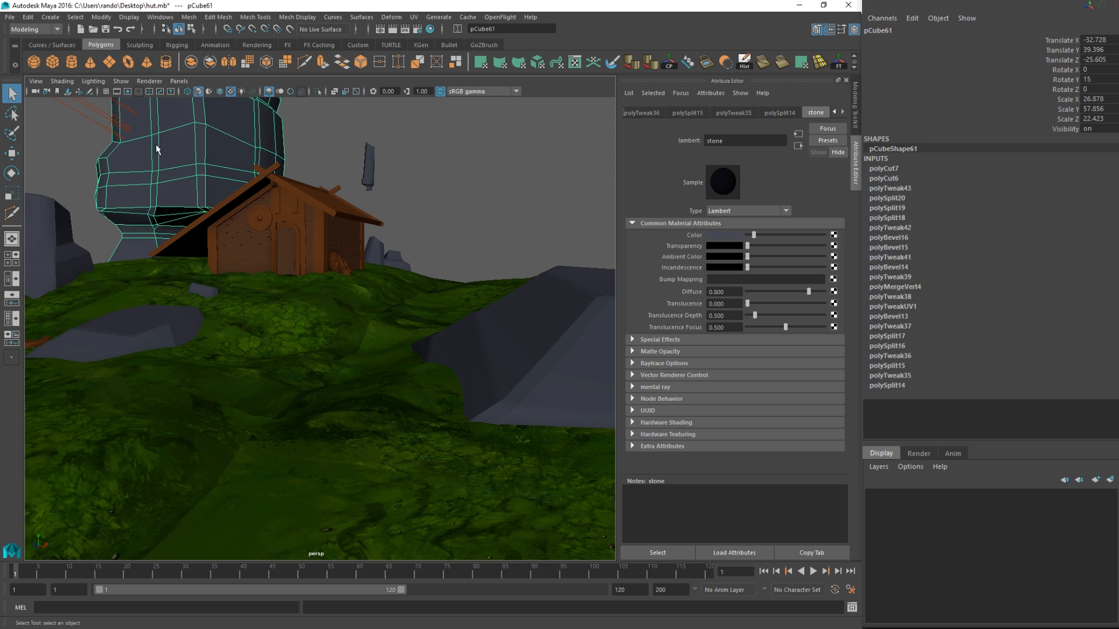
click(834, 236)
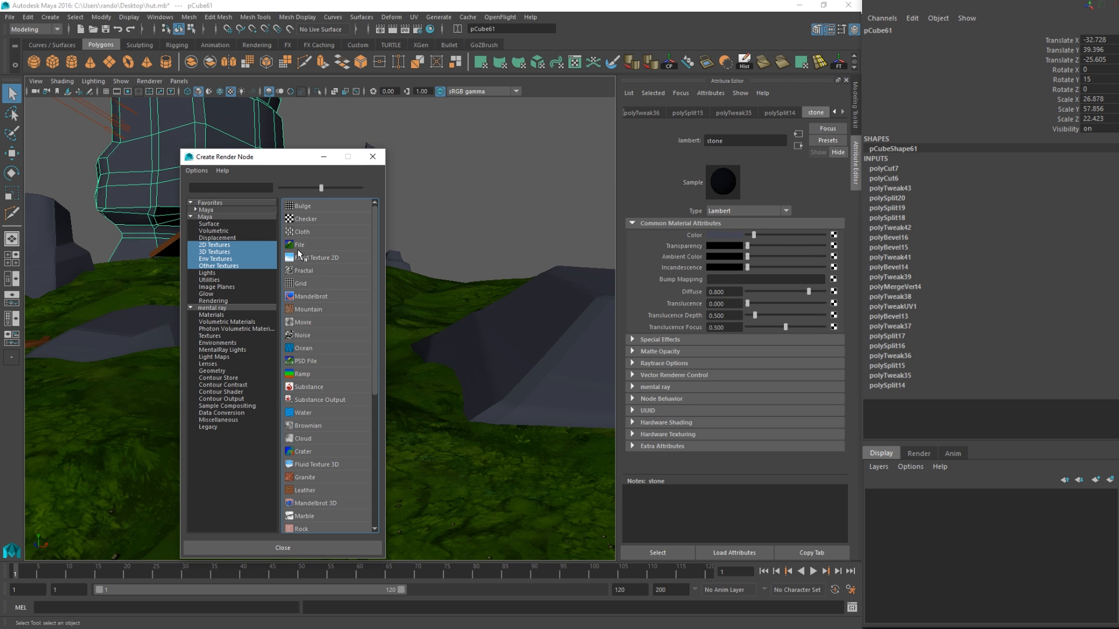
click(306, 246)
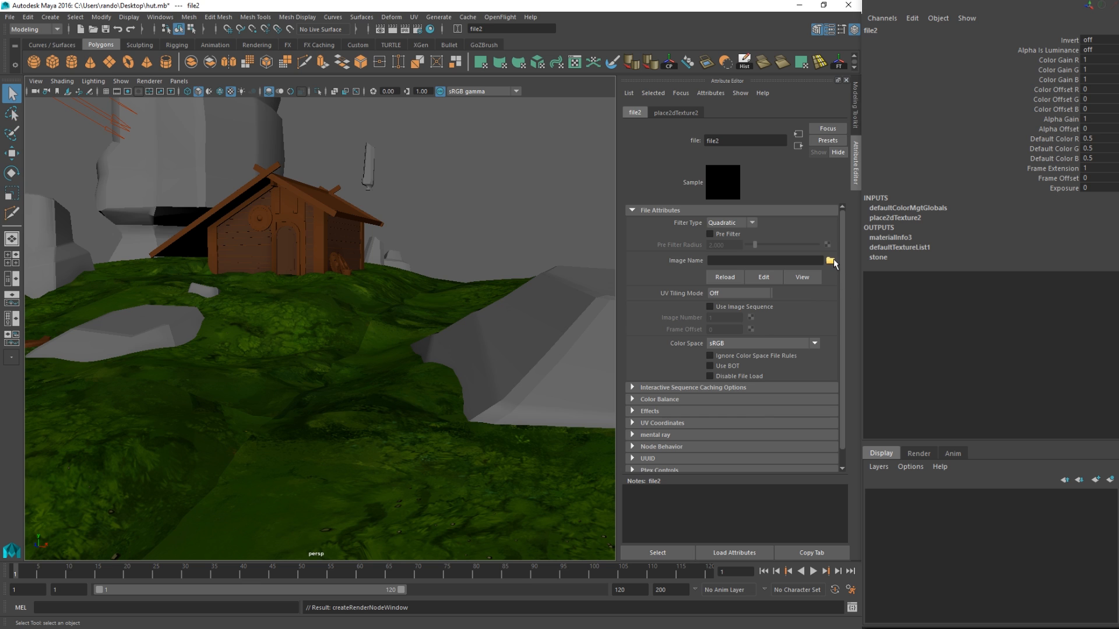
click(831, 260)
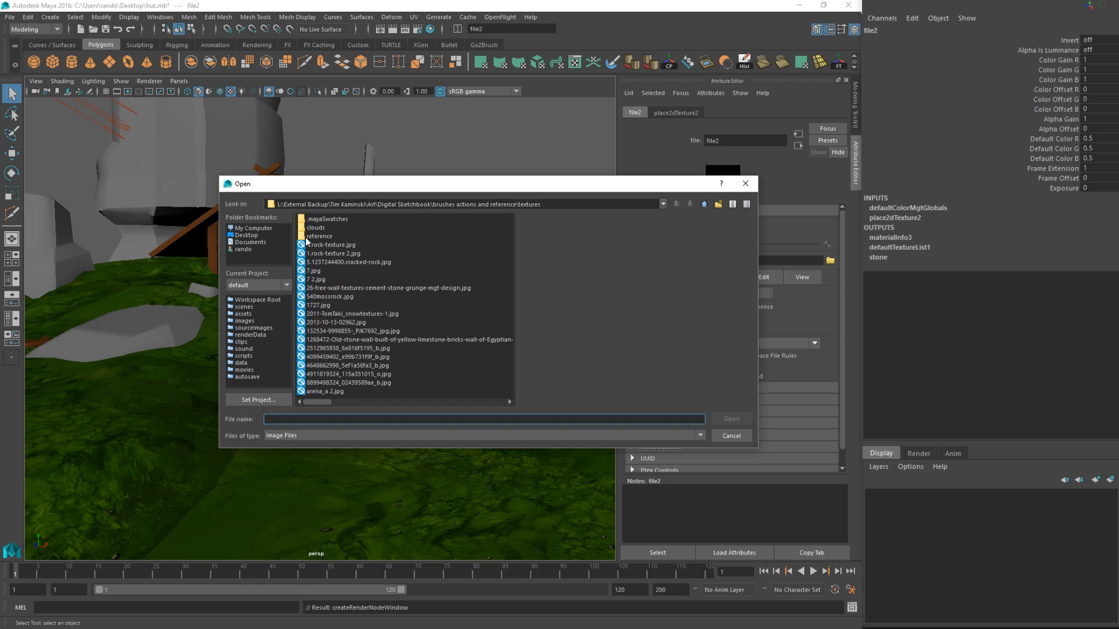
click(347, 322)
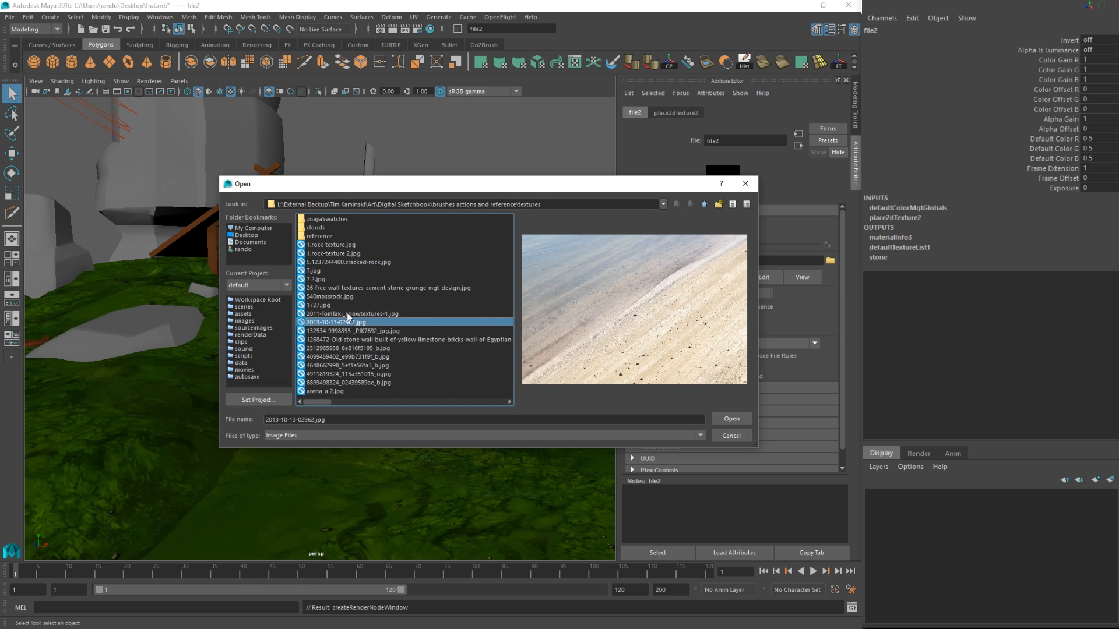
click(322, 263)
key(Up)
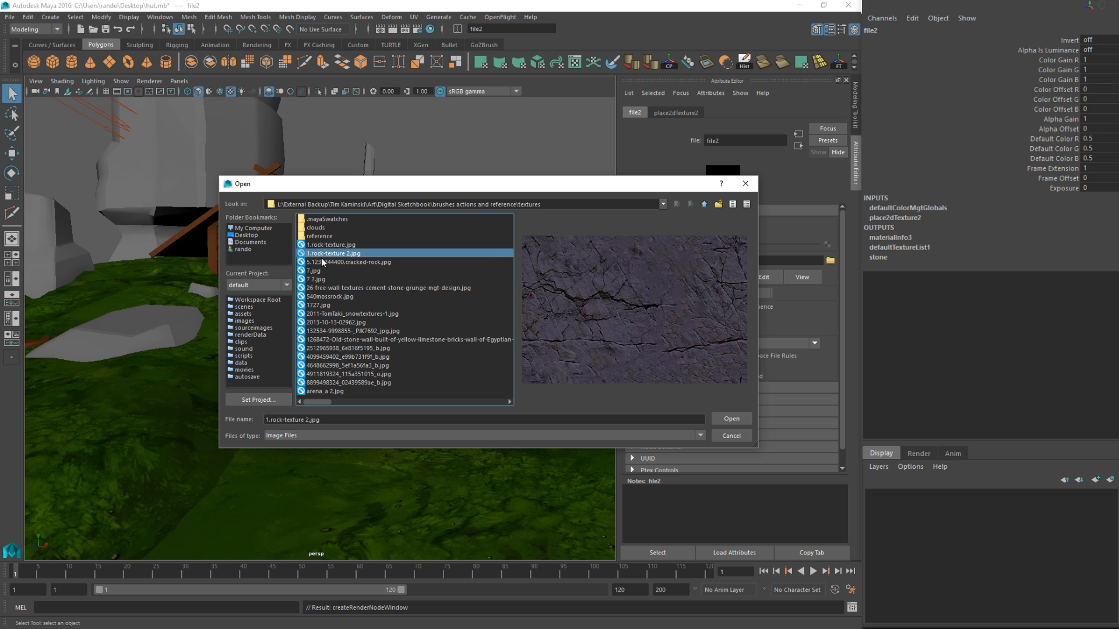
key(Up)
key(Down)
key(Down)
key(Down)
key(Down)
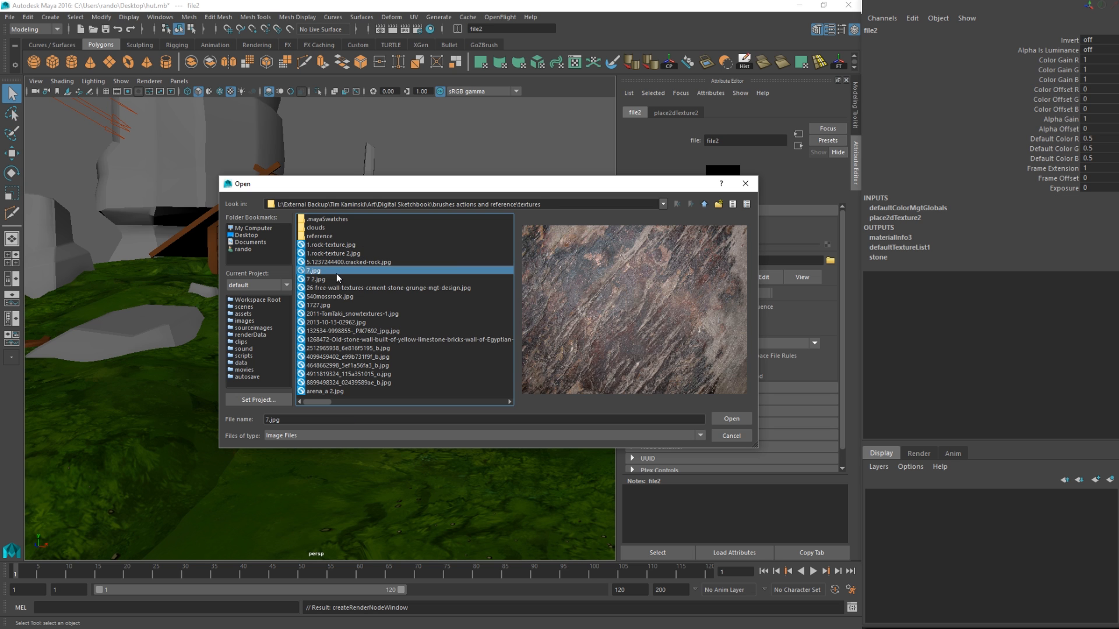
key(Down)
key(Down)
key(Down)
key(Down)
key(Down)
key(Down)
key(Down)
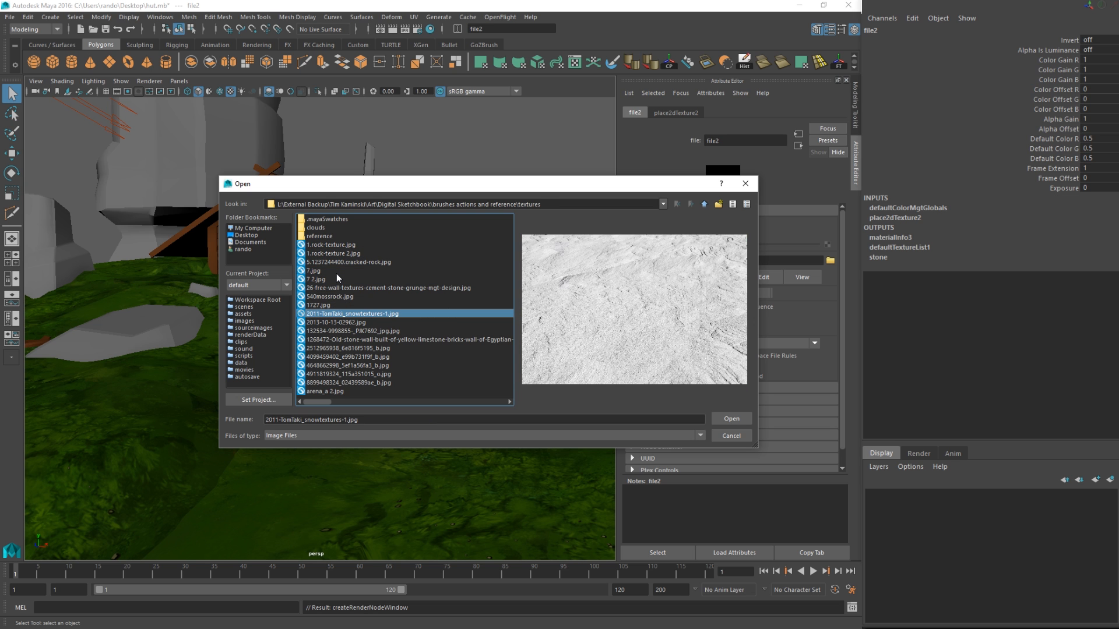
key(Down)
key(Down)
key(Down)
key(Down)
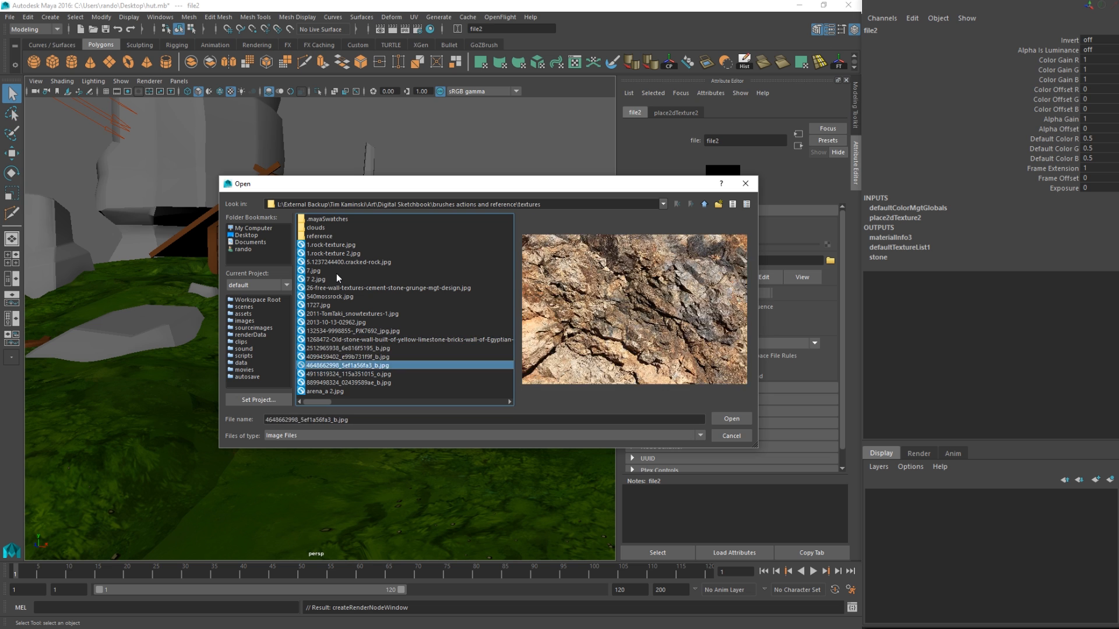
key(Down)
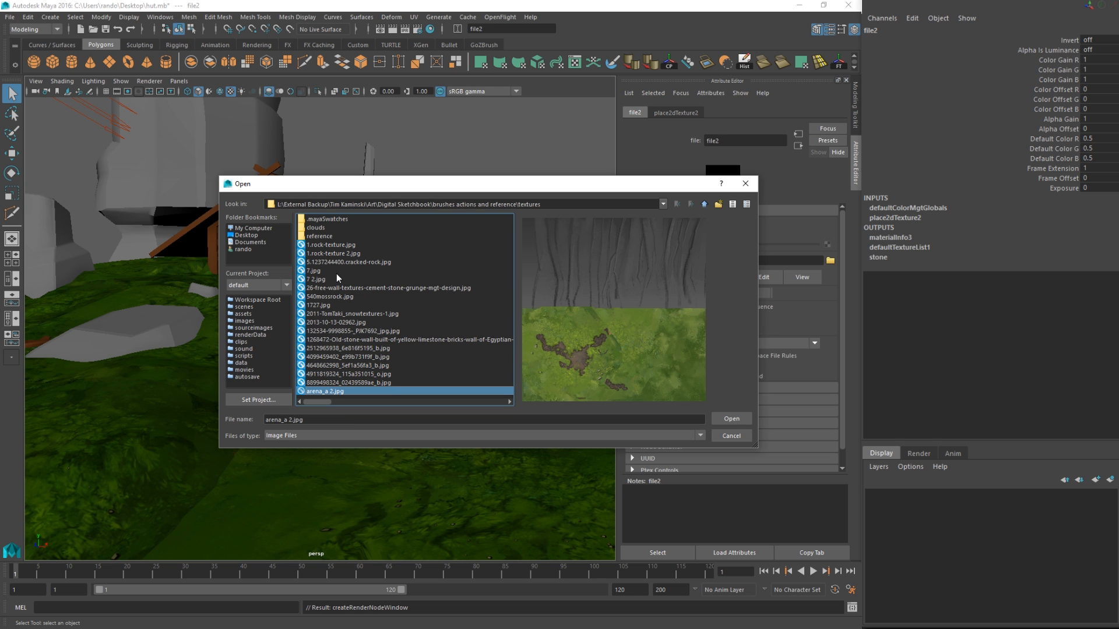
key(Up)
key(Up)
key(Up)
key(Down)
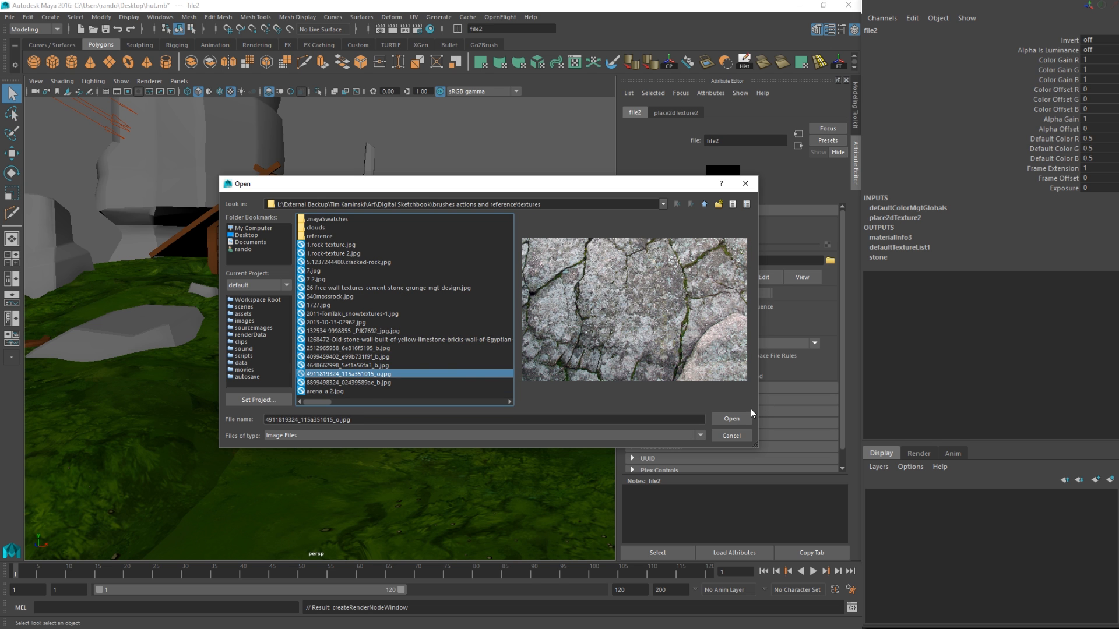
click(736, 418)
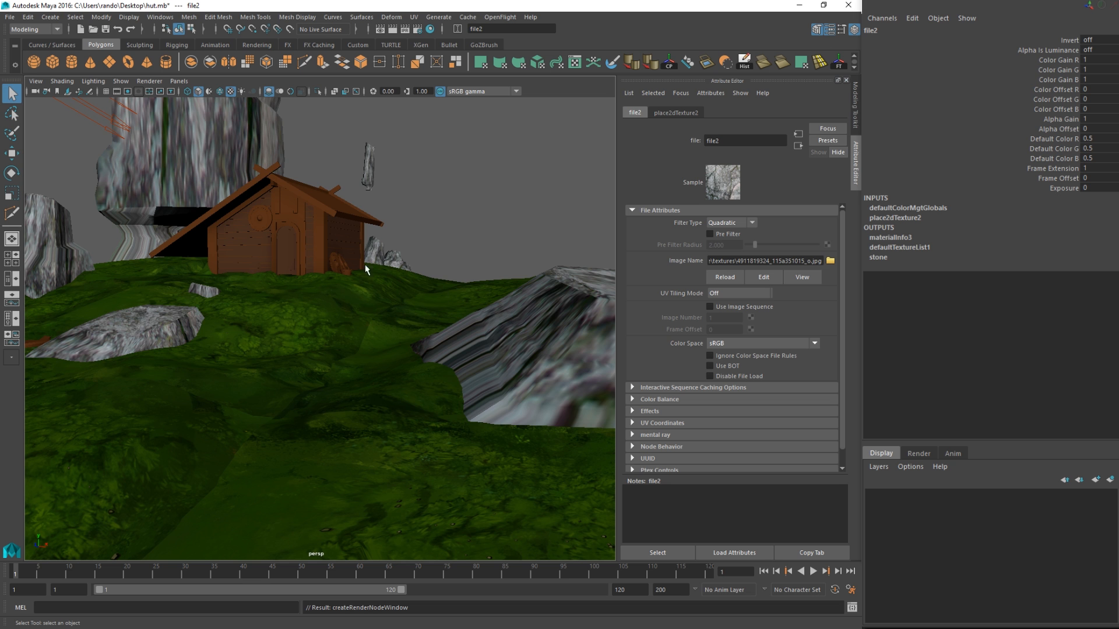
Apply an automatic UV projection to the large rock pillar behind the hut and return to object mode.
mouse_move(366, 269)
alt+mouse_down()
mouse_move(324, 249)
mouse_move(527, 380)
mouse_move(412, 342)
mouse_move(275, 343)
mouse_move(375, 282)
alt+mouse_up()
click(379, 277)
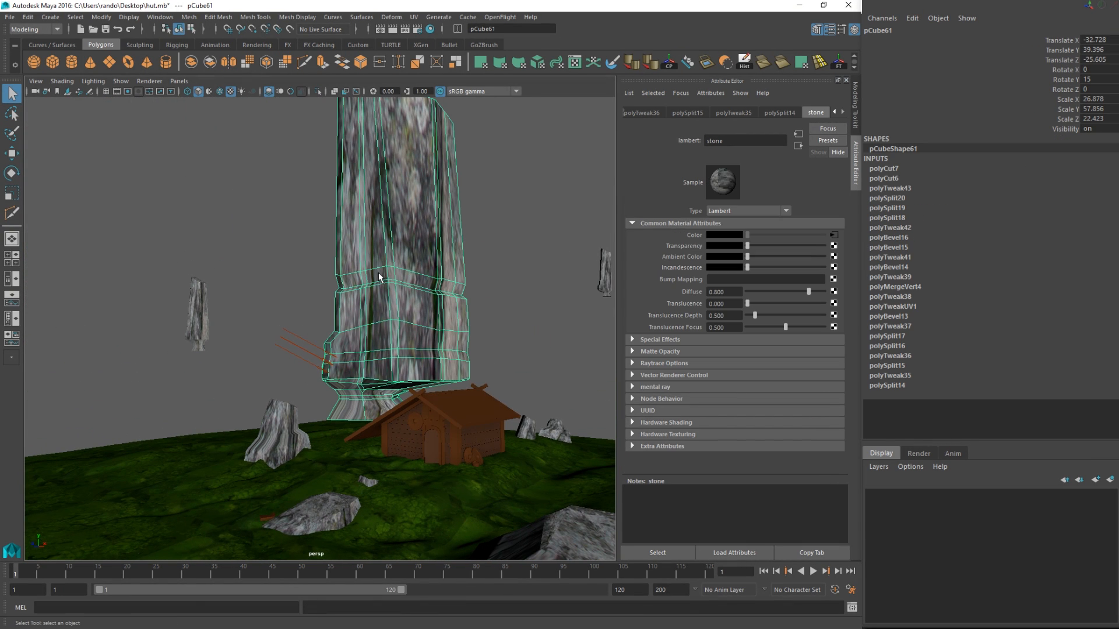
click(537, 63)
click(312, 260)
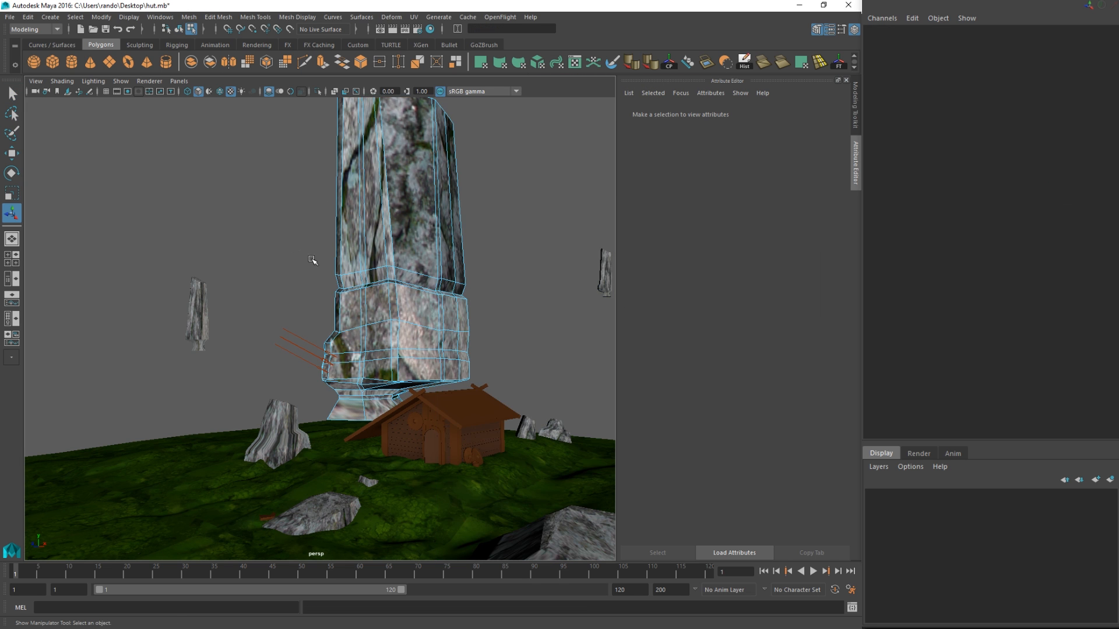
alt+drag(312, 260, 373, 274)
key(q)
right_drag(305, 227, 373, 211)
Apply an automatic UV projection to the large boulder in the foreground.
alt+drag(472, 260, 422, 270)
alt+middle_drag(422, 271, 384, 236)
click(524, 438)
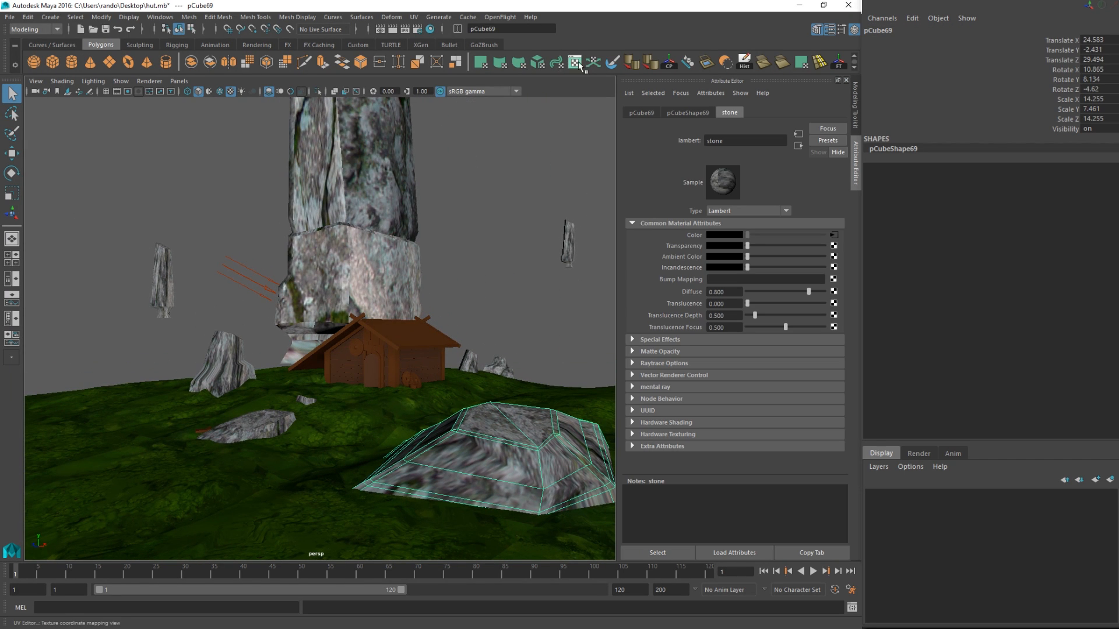
key(t)
click(432, 265)
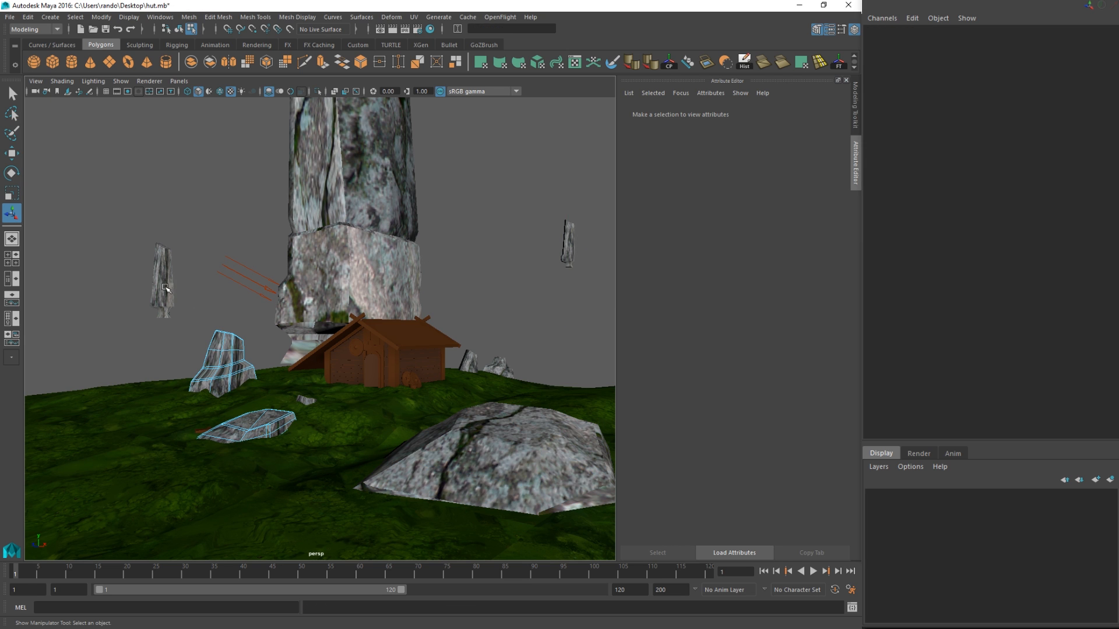
Select the standing rock, the flat rock and the floating rock beside the pillar together and apply an automatic UV projection.
click(538, 62)
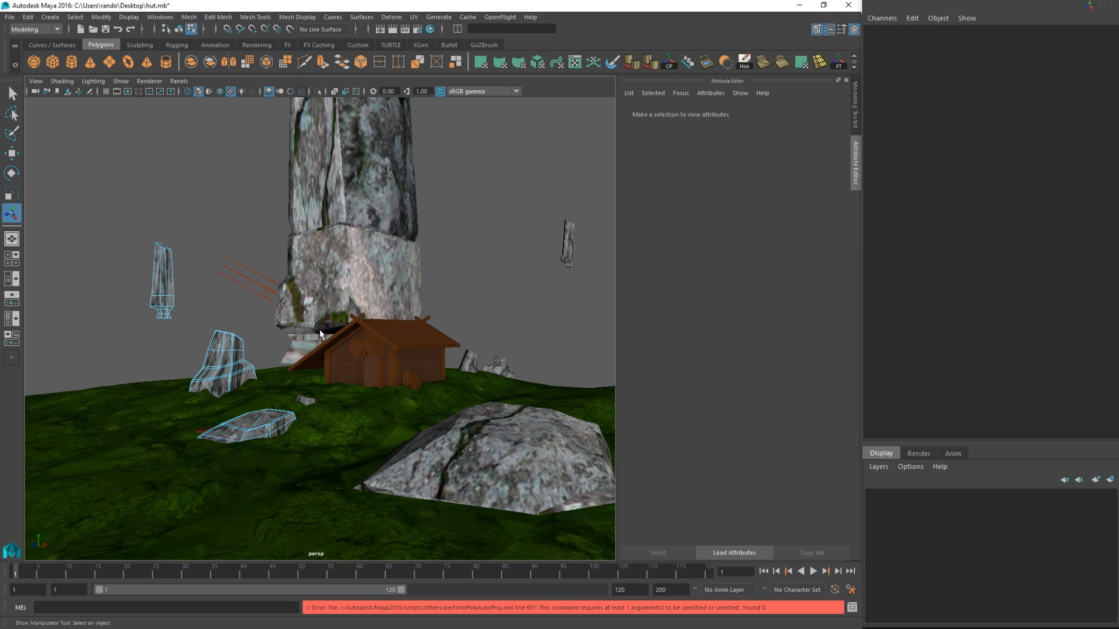
key(q)
right_drag(244, 355, 292, 295)
click(236, 353)
shift+click(253, 429)
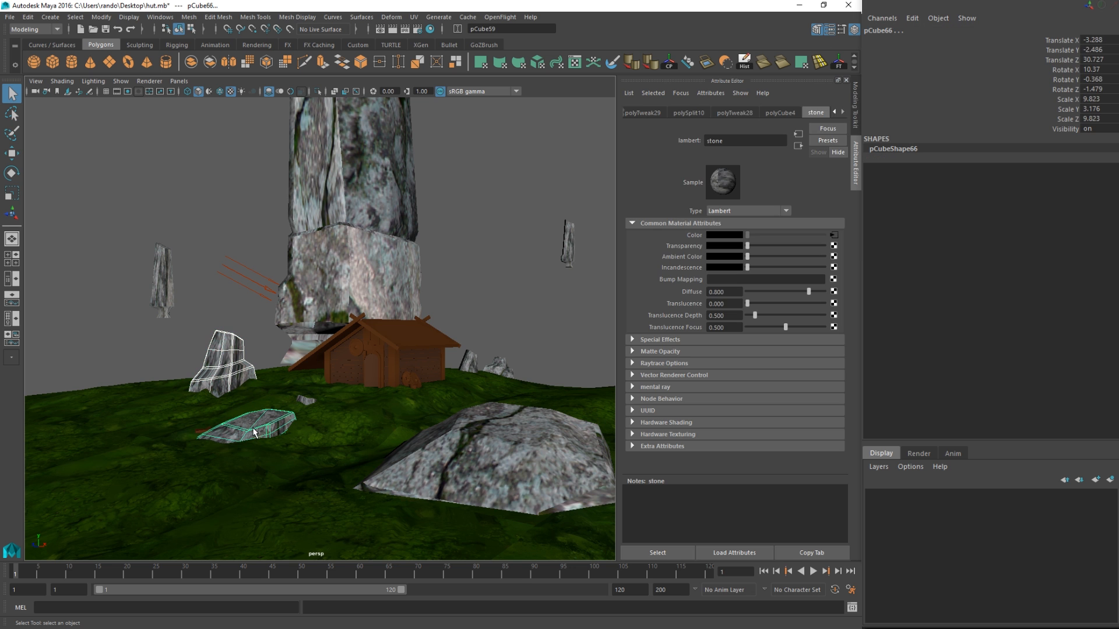
shift+click(165, 286)
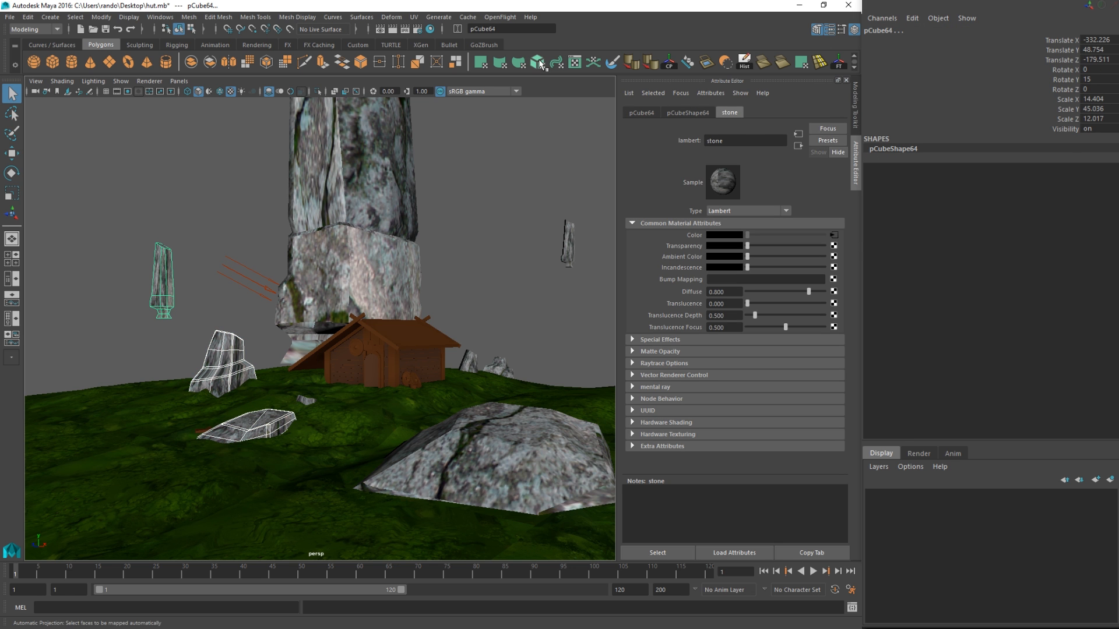
click(537, 61)
click(465, 200)
Select the two small rocks behind the hut and the distant floating rock, and apply an automatic UV projection.
alt+drag(465, 200, 419, 225)
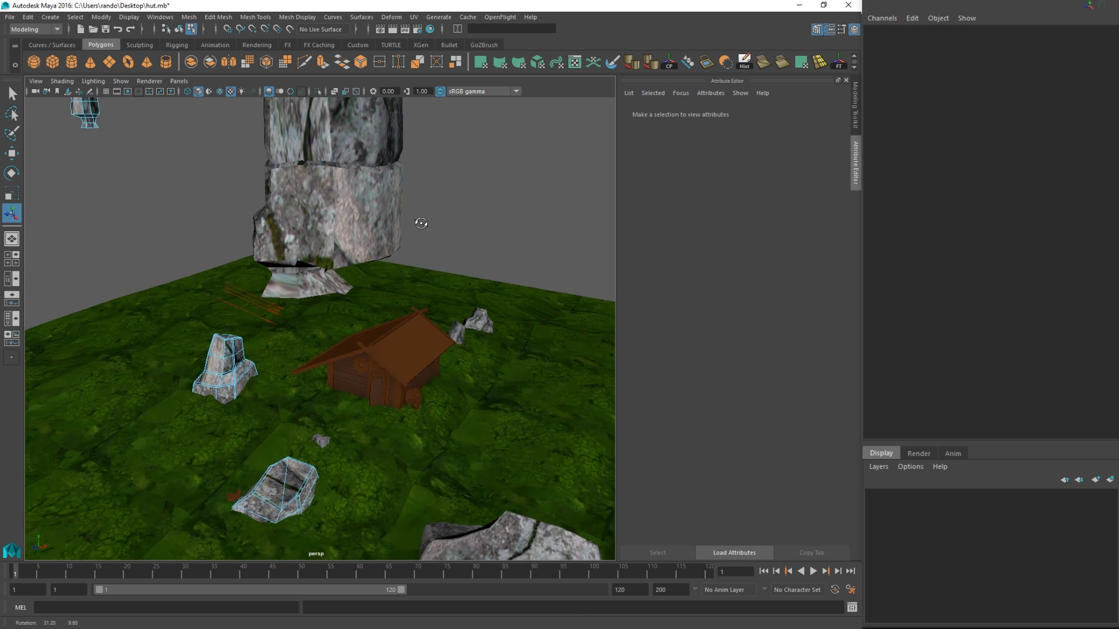
click(538, 62)
key(q)
right_drag(486, 308, 487, 338)
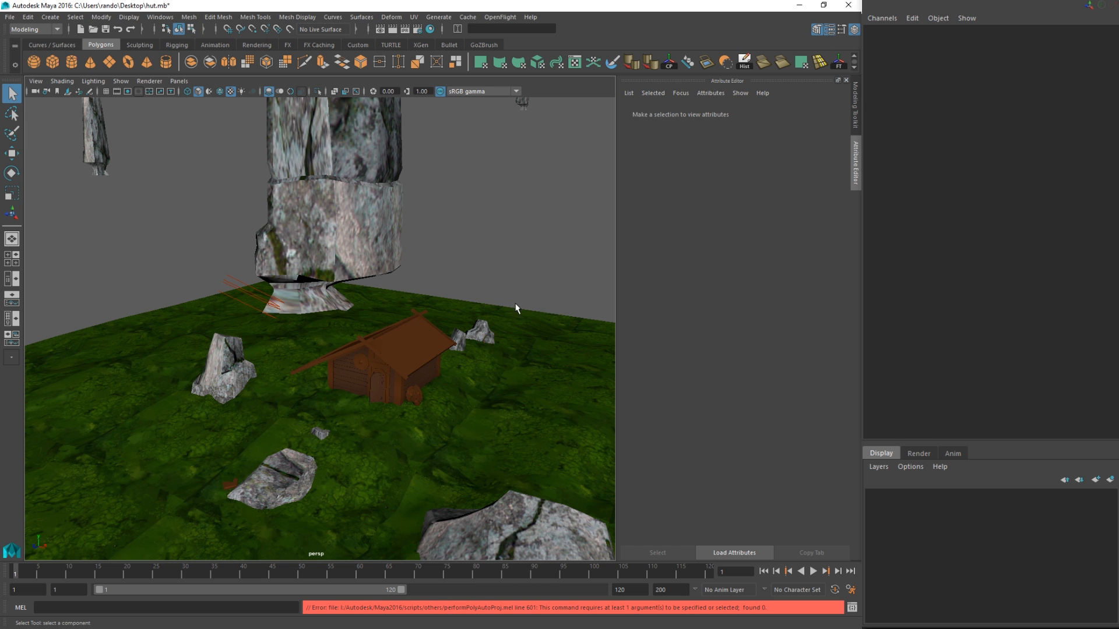
click(462, 335)
alt+drag(476, 255, 449, 146)
click(501, 214)
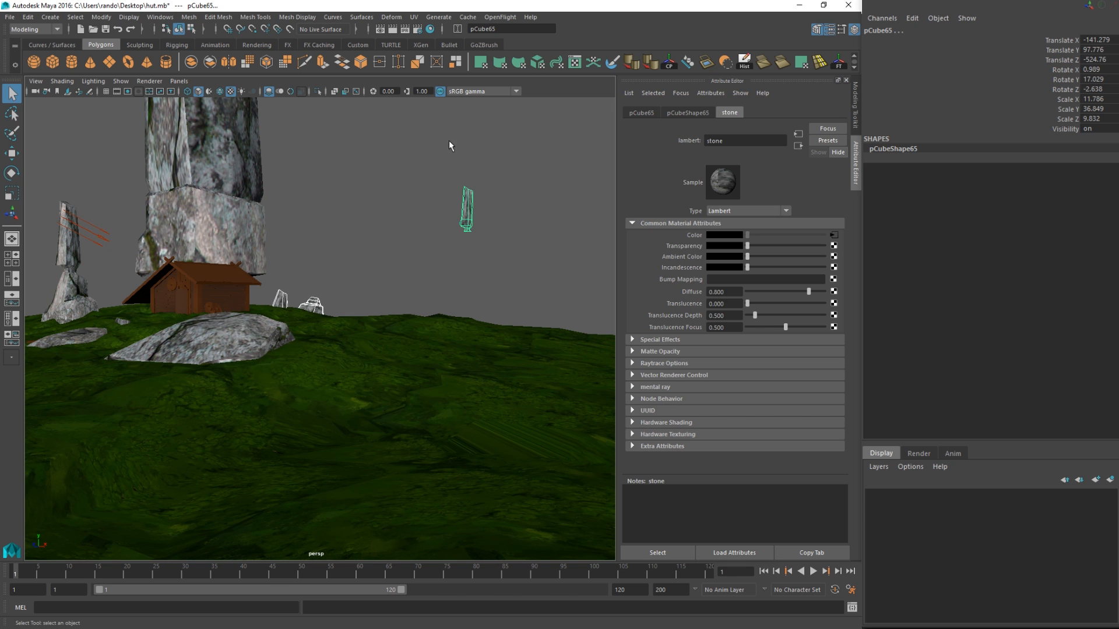
click(538, 62)
Check the textured rocks around the hut, render the persp1 camera again with mental ray, and move the render window aside.
alt+drag(362, 205, 300, 198)
click(246, 263)
alt+drag(246, 262, 389, 246)
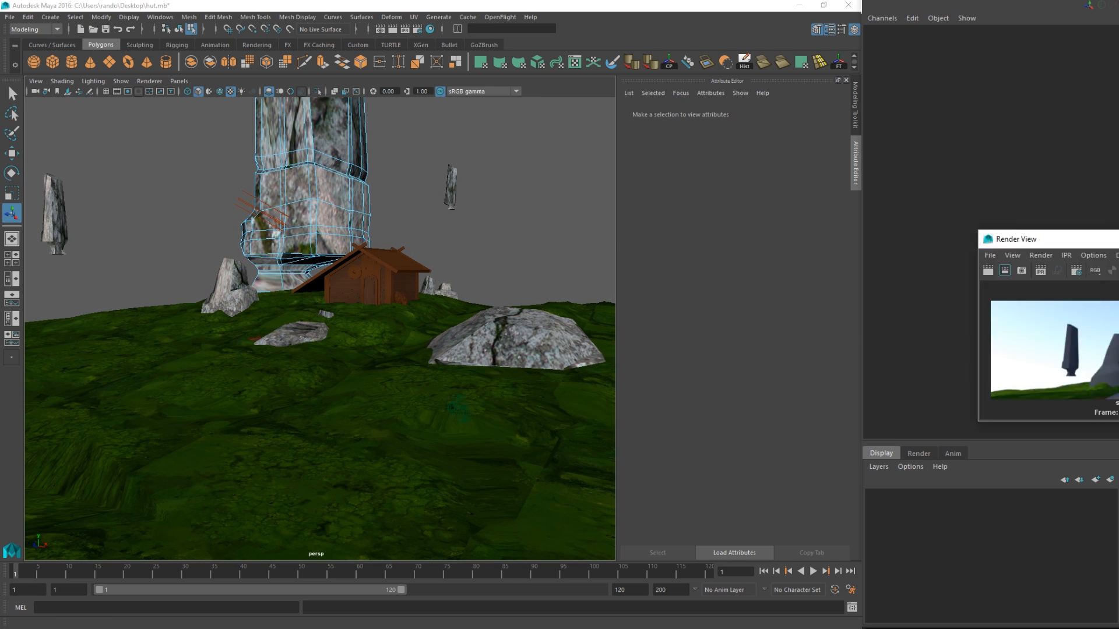
drag(1025, 234, 245, 234)
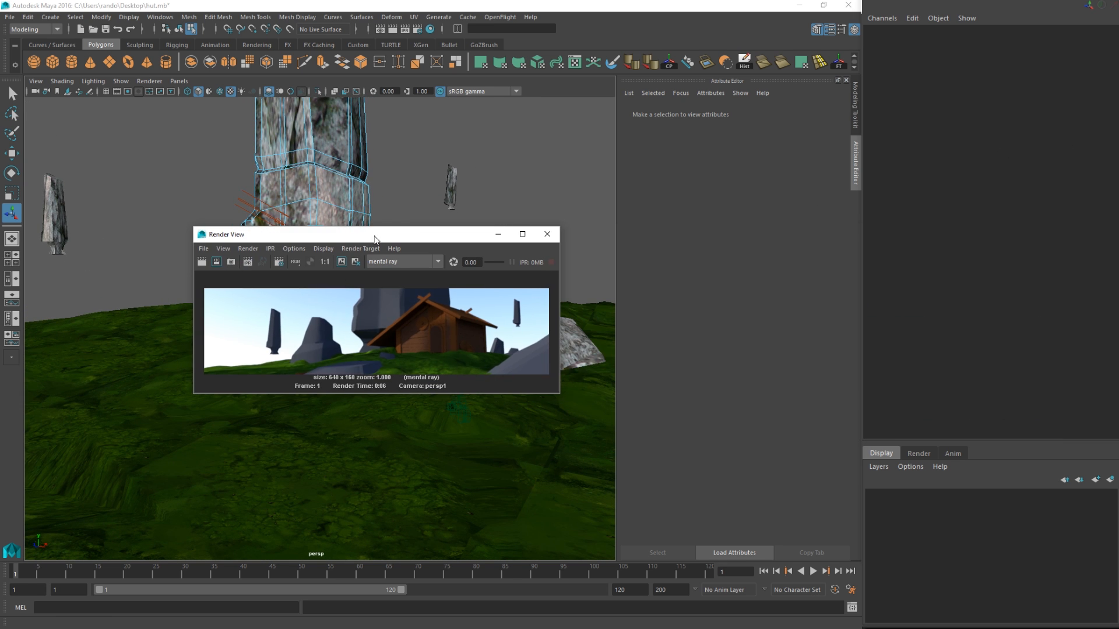
click(201, 261)
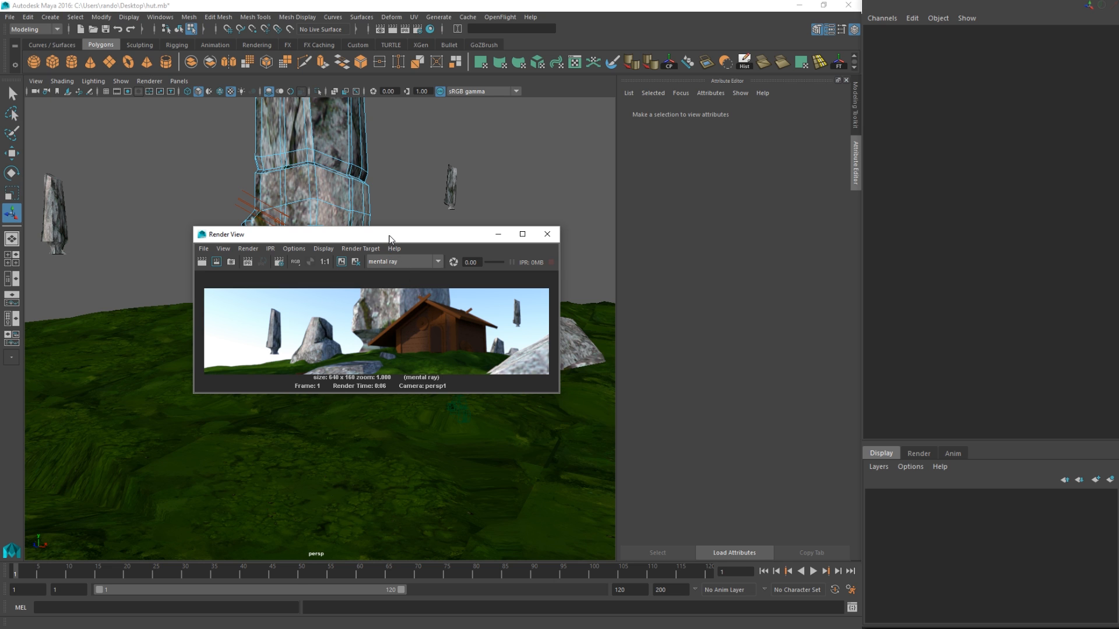
drag(389, 239, 1118, 83)
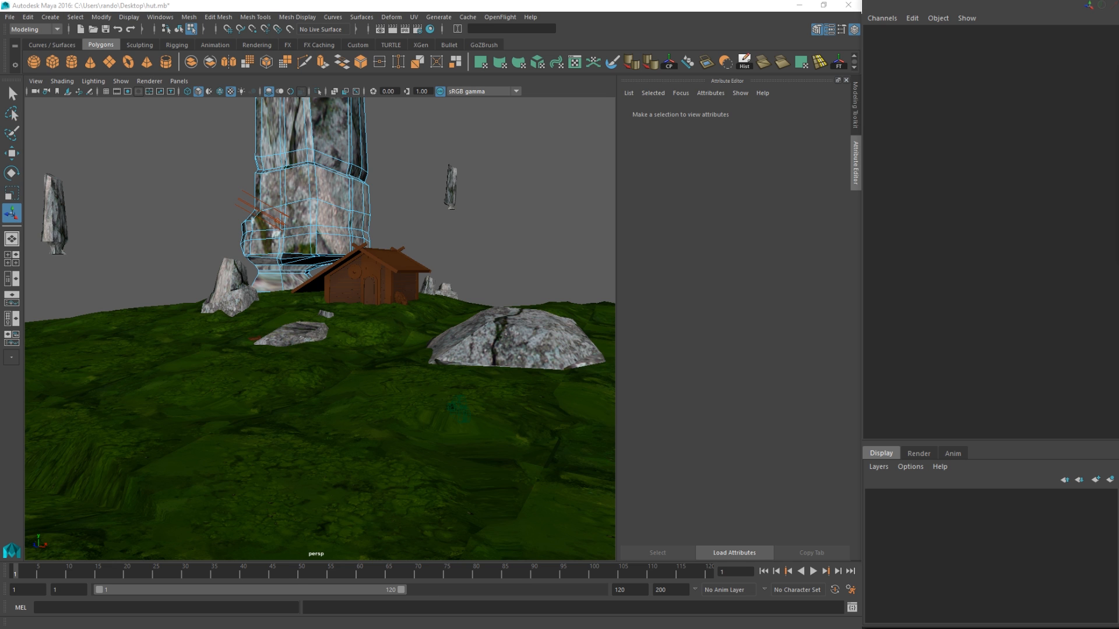
Reselect the rock pillar in object mode and open the image browser for its stone material's color texture.
right_drag(361, 207, 375, 200)
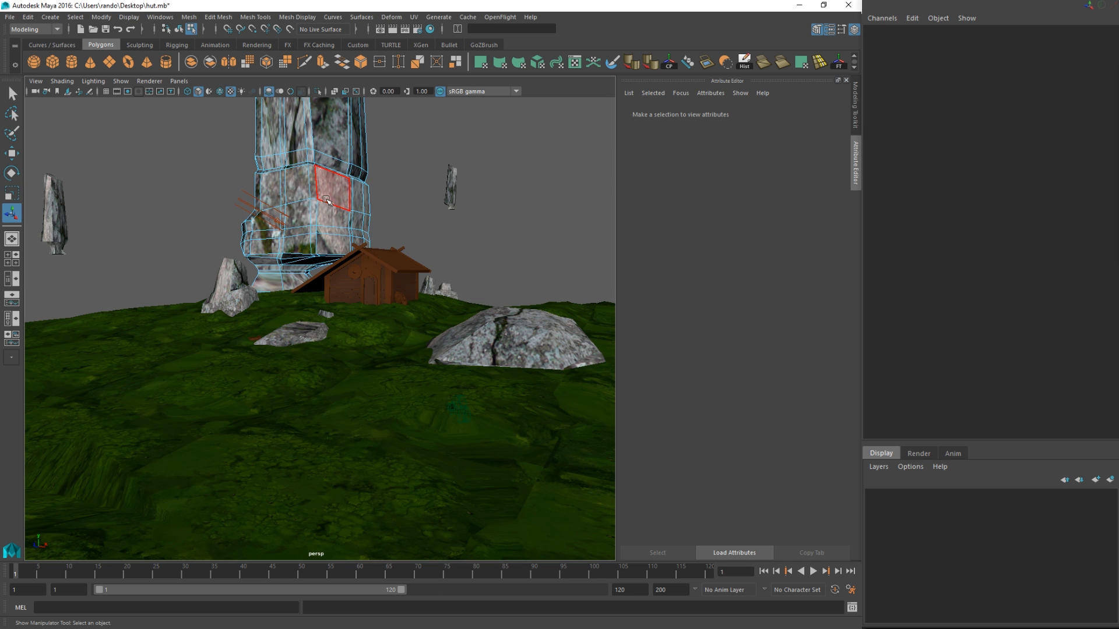
click(365, 185)
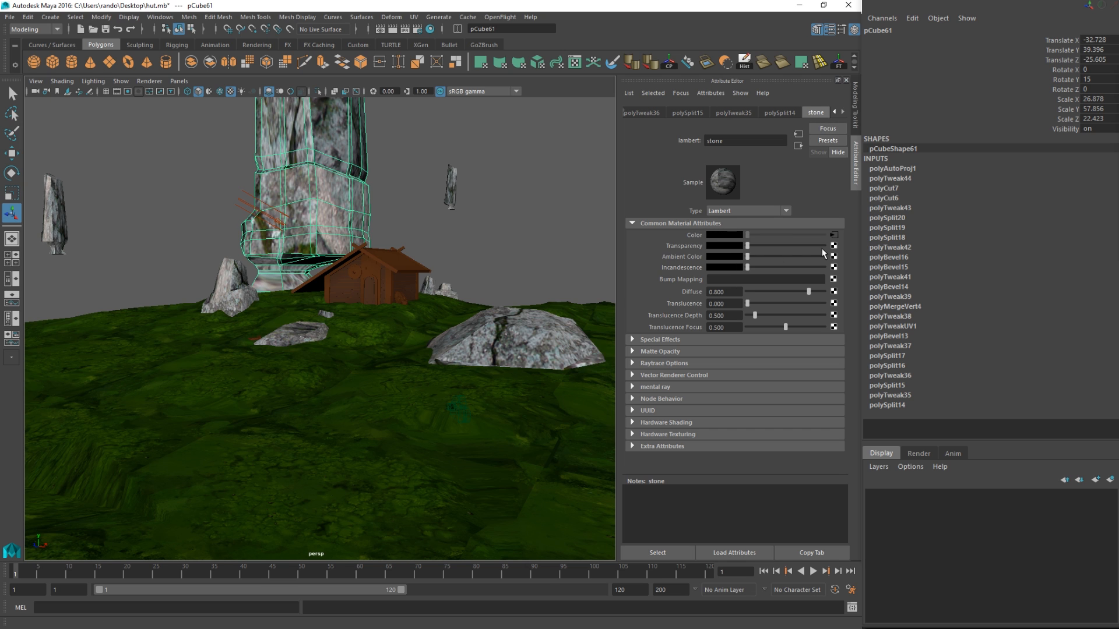
click(834, 236)
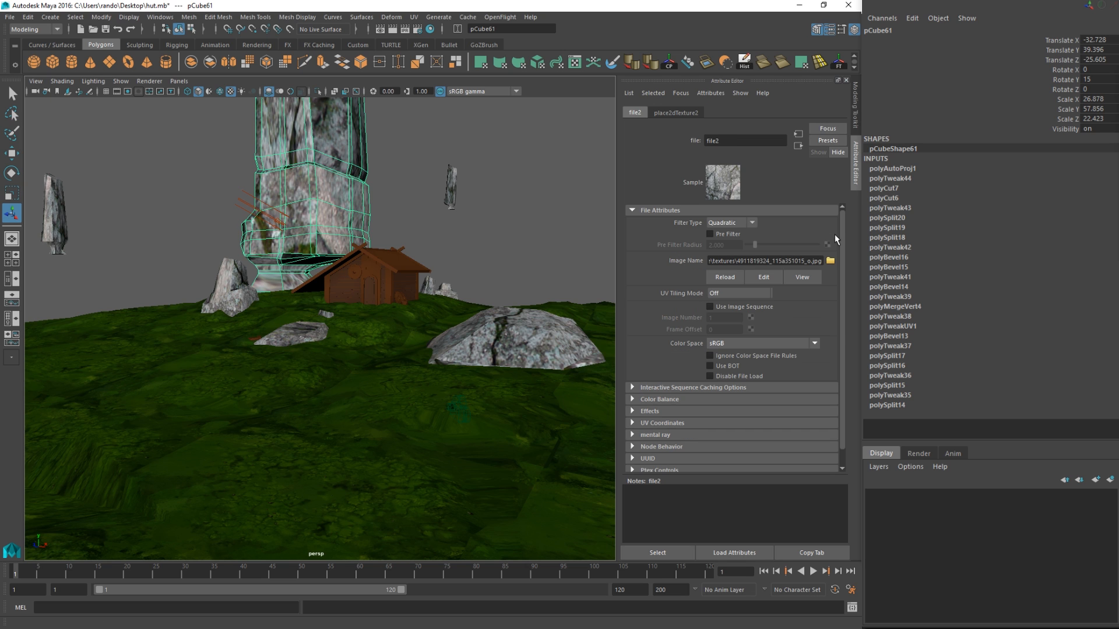
click(831, 260)
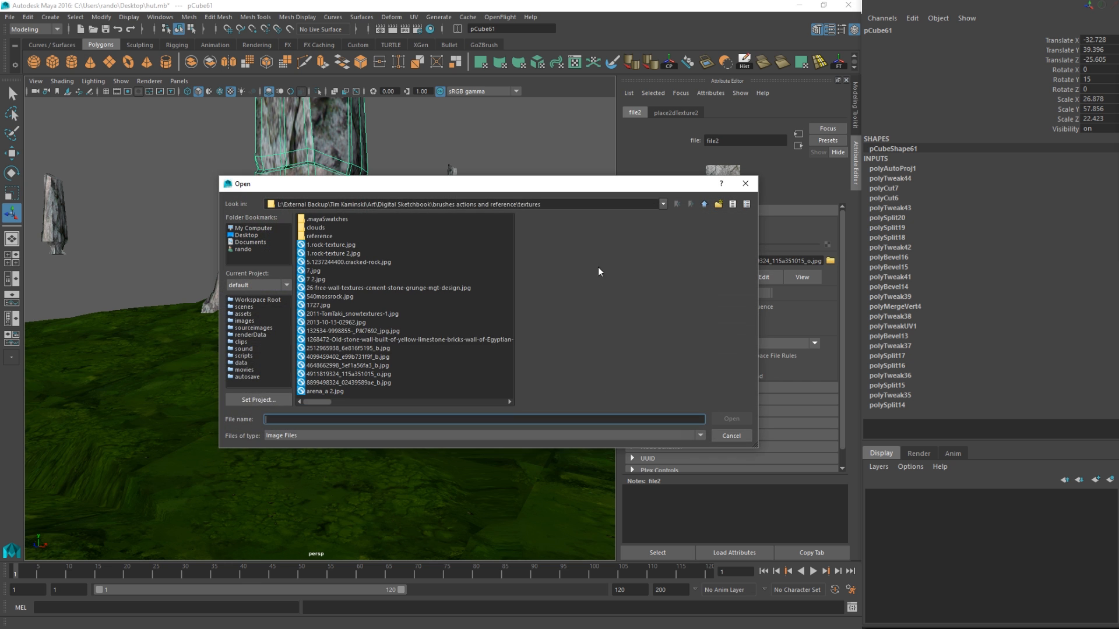
Preview the rock, metal, stone and ground images in the textures folder to compare candidates for the stone material.
click(325, 346)
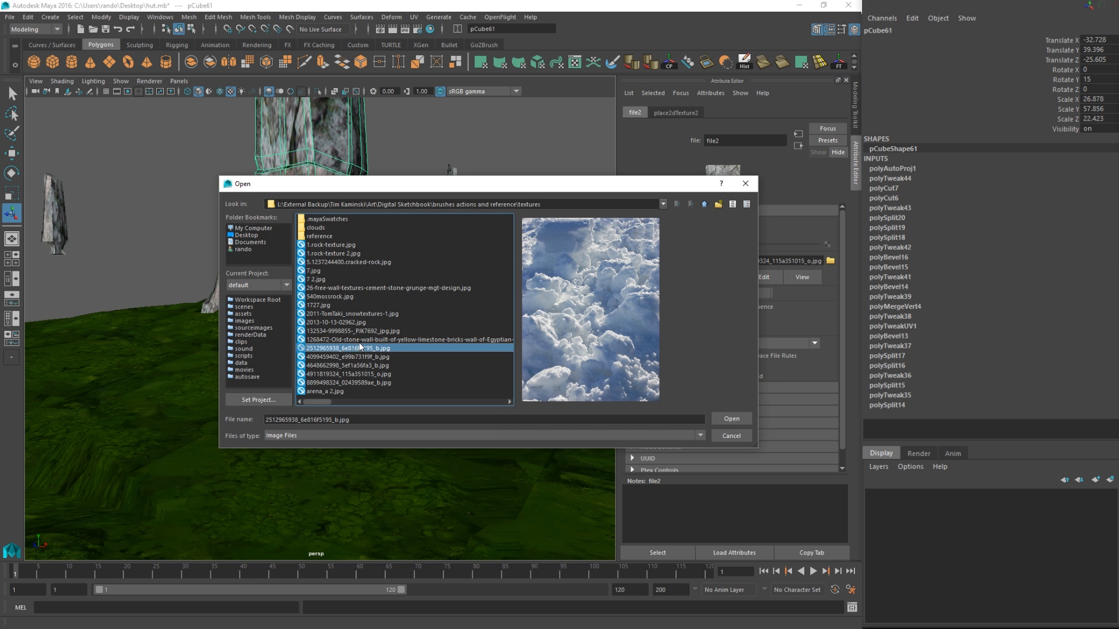
key(Right)
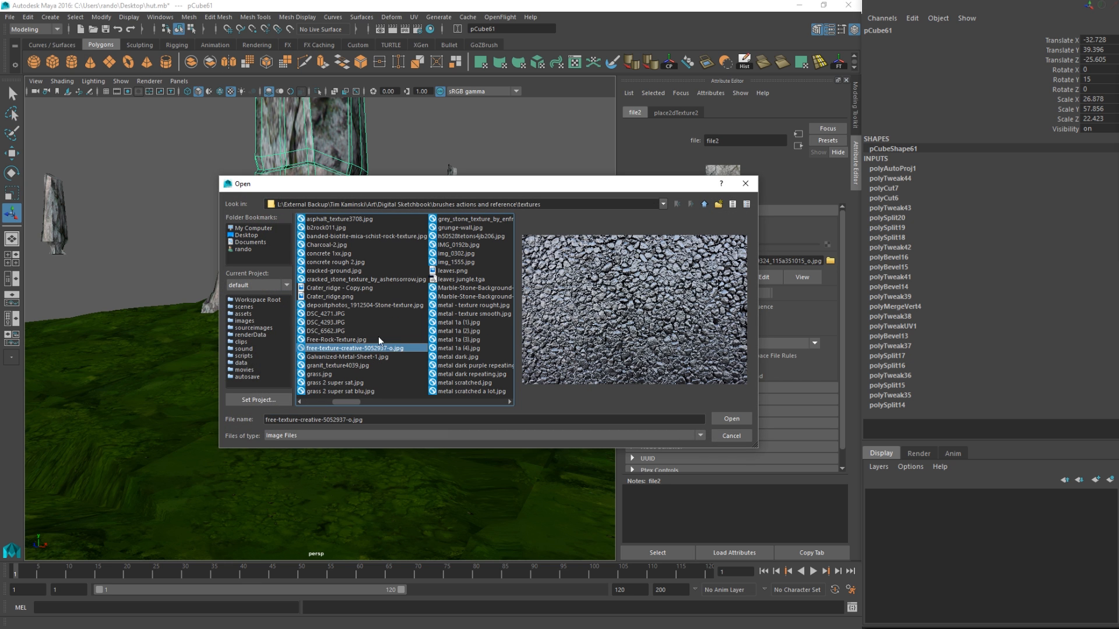
click(450, 371)
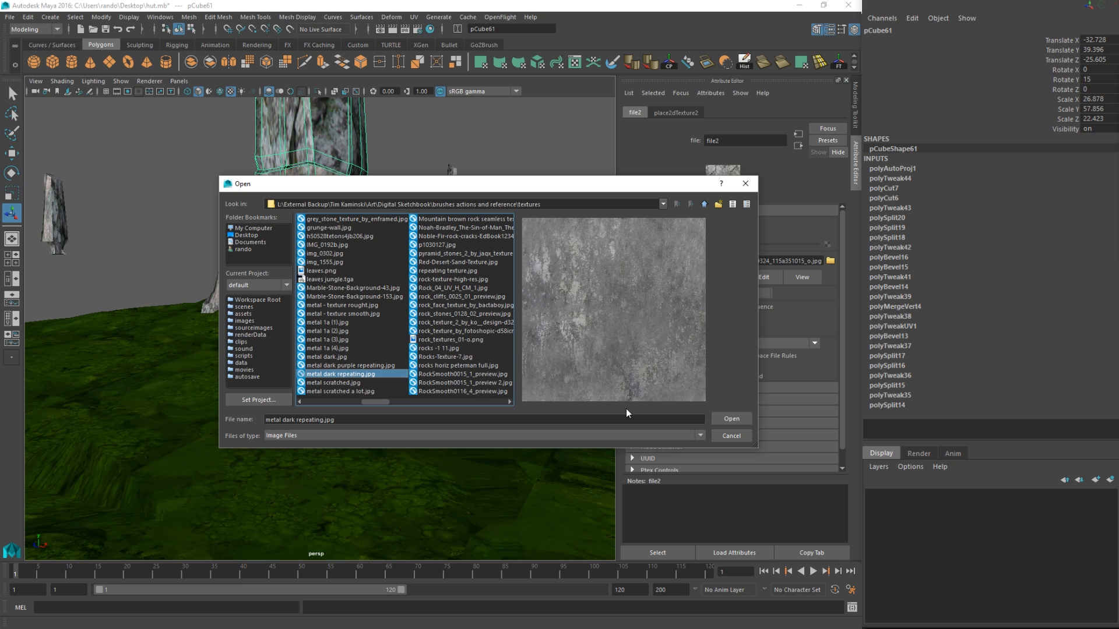
click(334, 383)
click(369, 391)
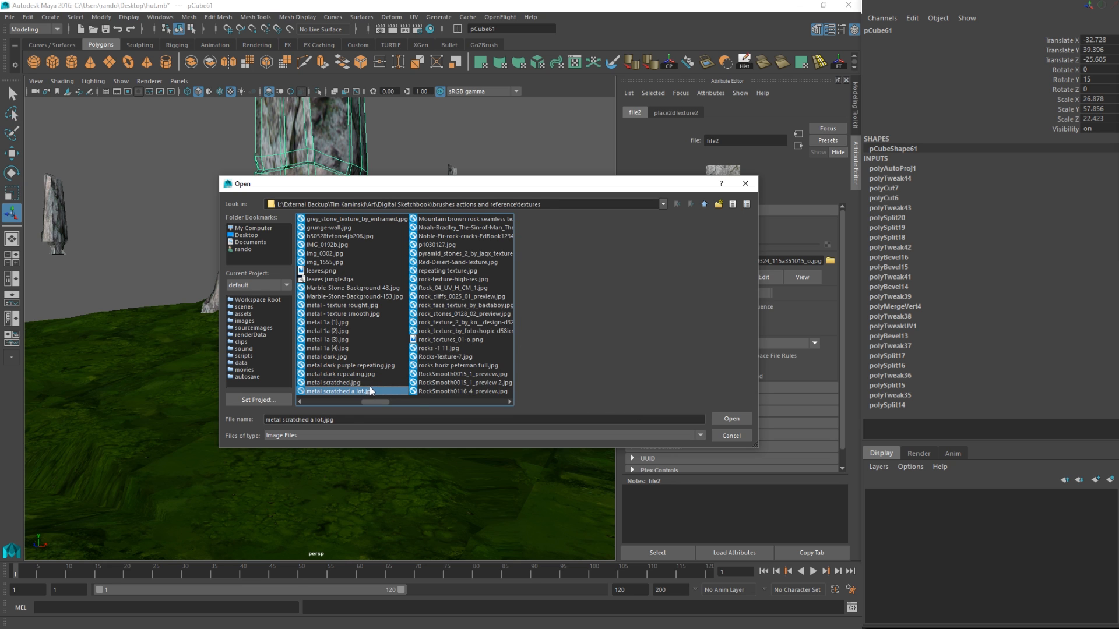
key(Right)
key(Up)
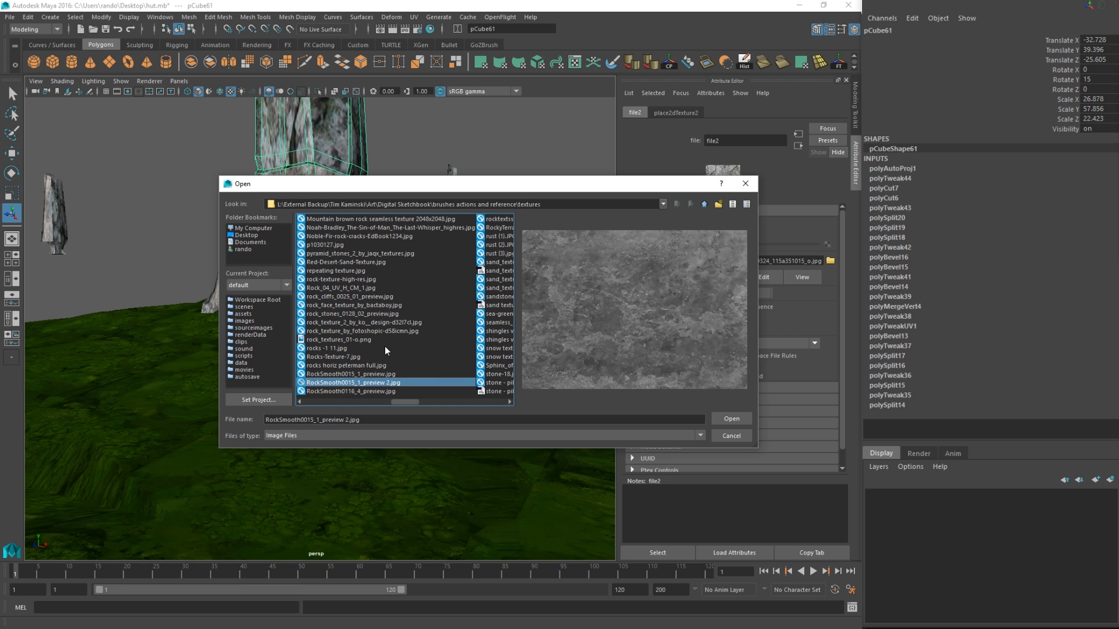
key(Up)
key(Down)
key(Right)
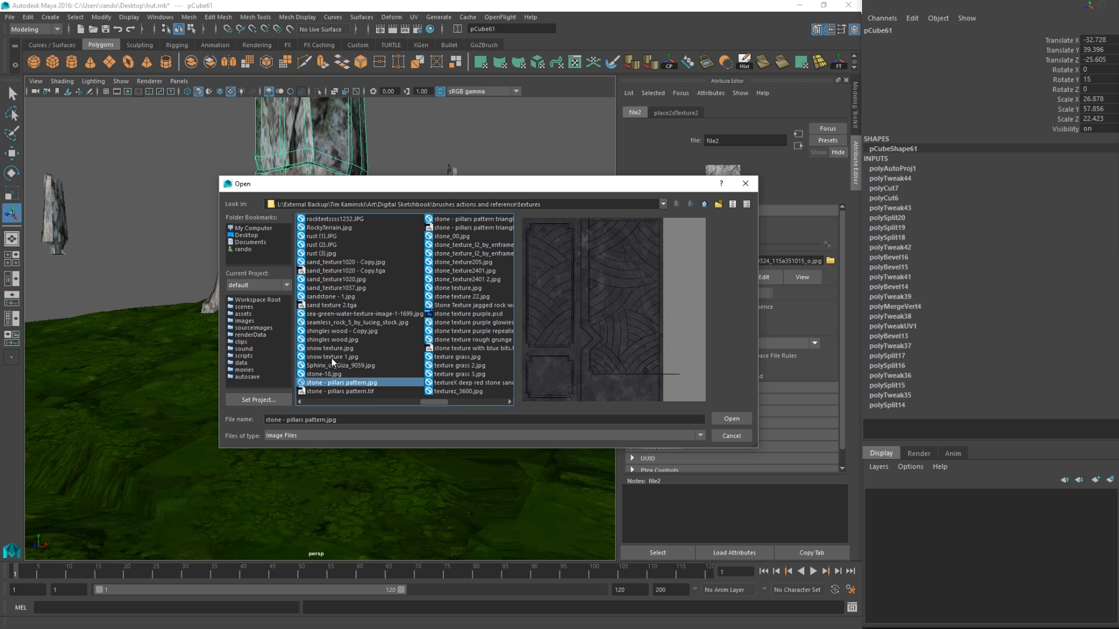
key(Up)
key(Up)
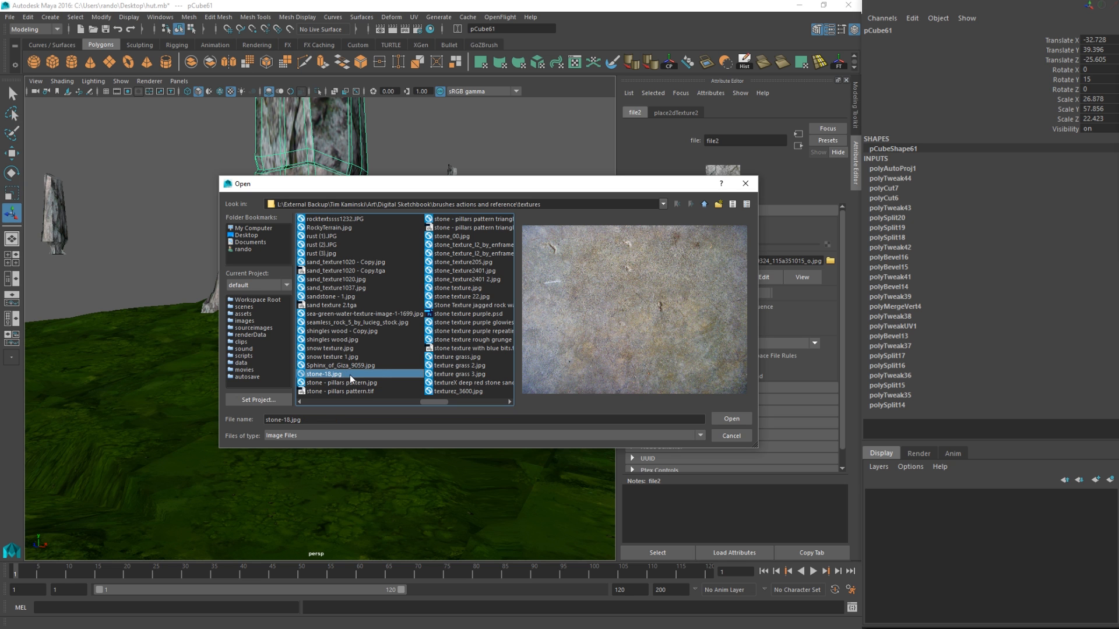
key(Right)
key(Down)
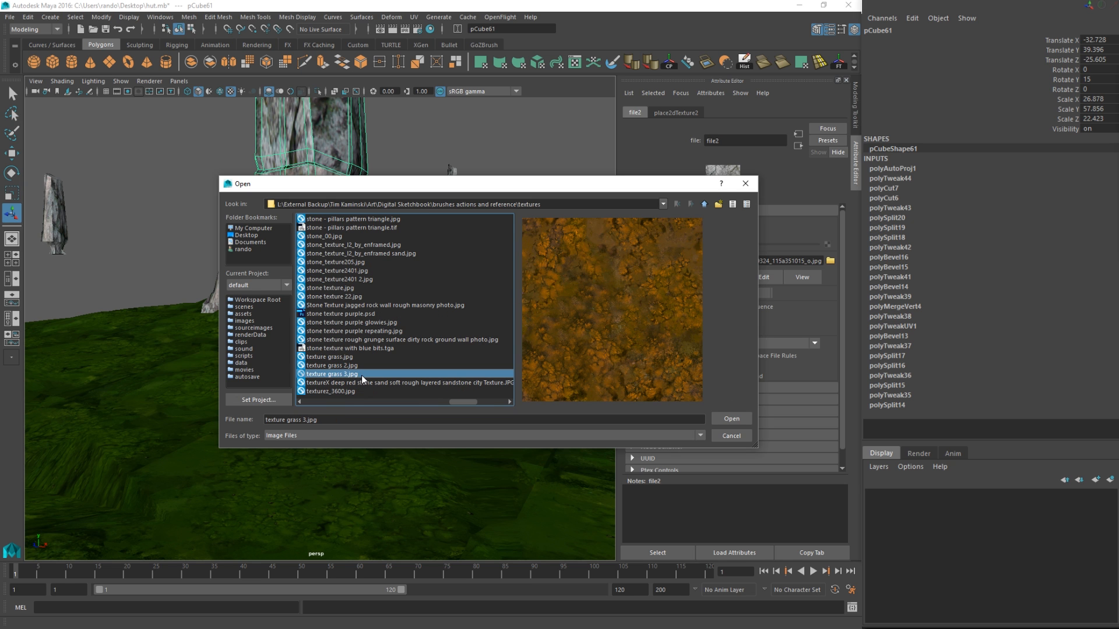
key(Down)
key(Down)
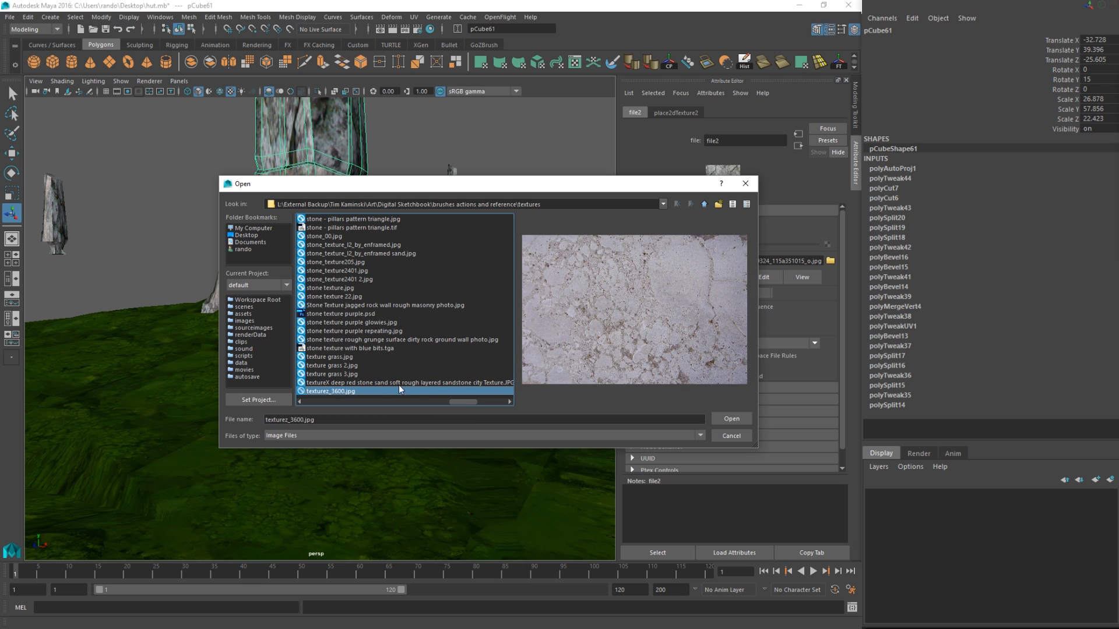
Compare the Tile rock floor images and load "Tile rock floor im42 2.jpg" as the stone material's color texture.
drag(470, 401, 512, 404)
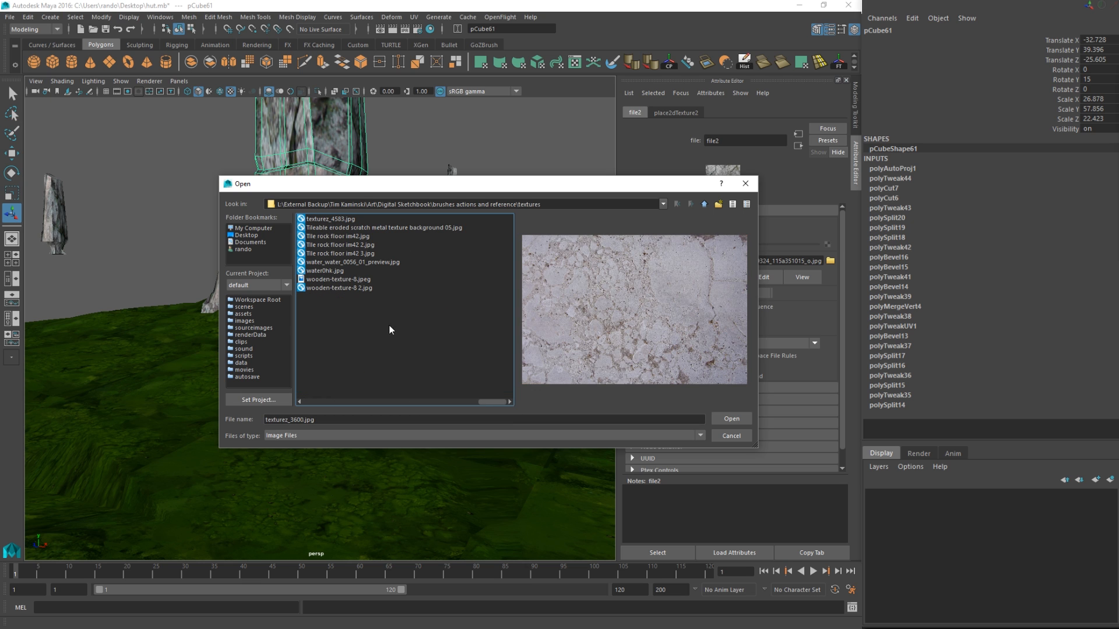
click(332, 237)
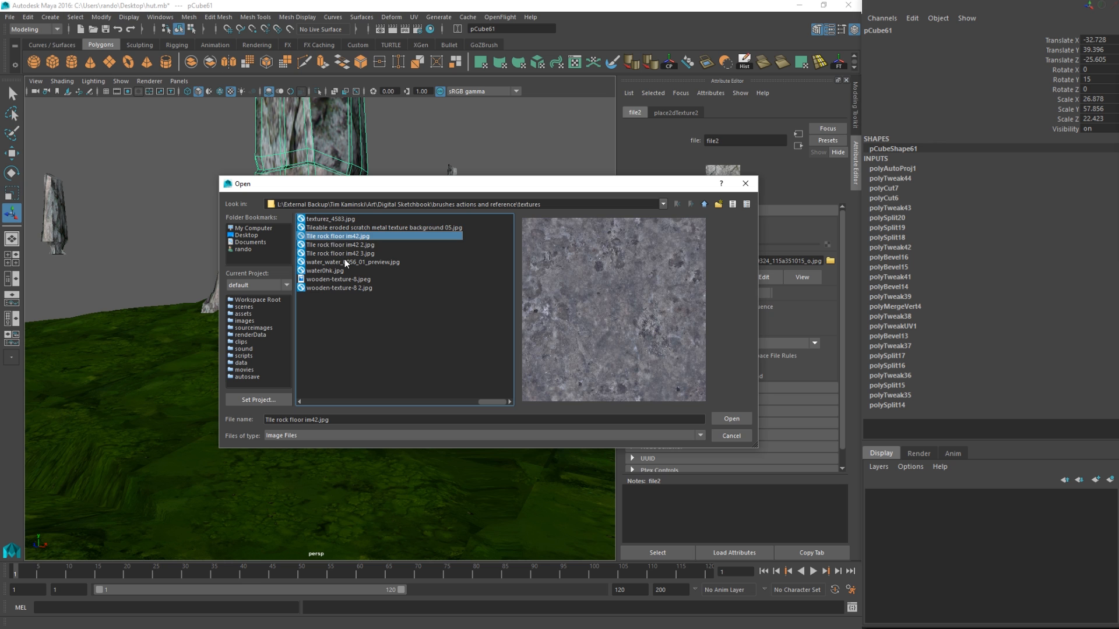
key(Down)
key(Down)
key(Up)
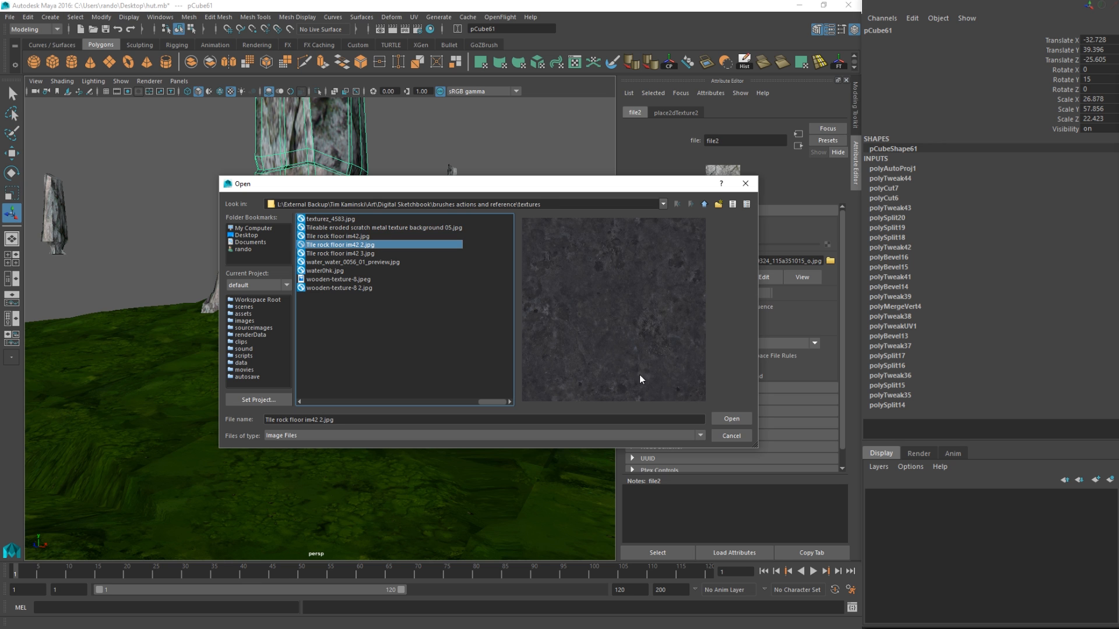
click(731, 420)
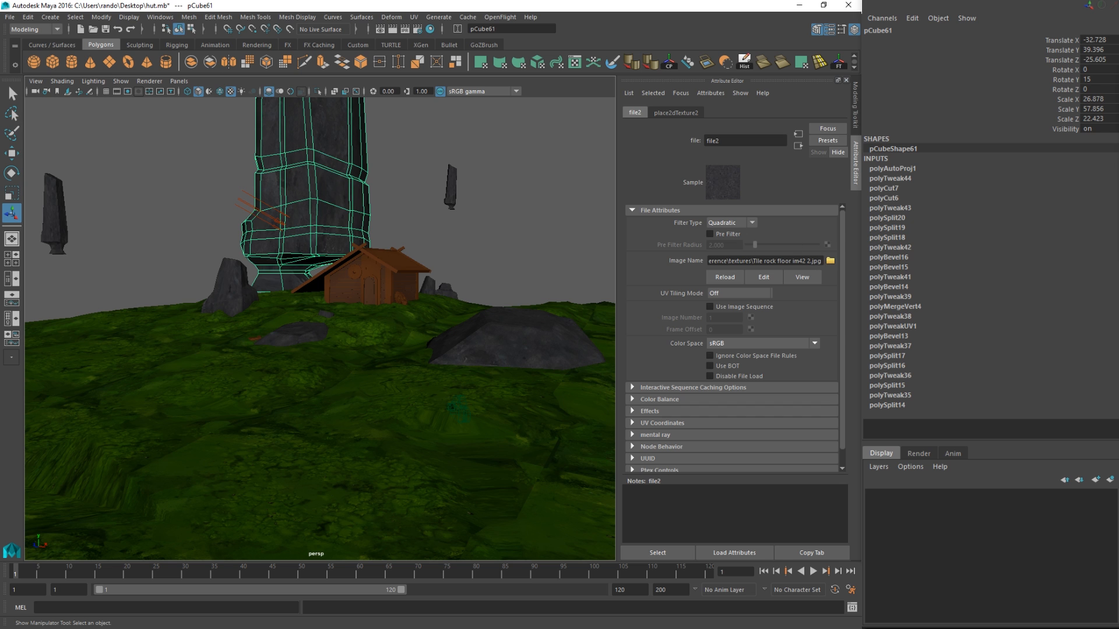
Render the persp1 camera with mental ray to check the dark stone texture, and move the render window aside.
drag(1118, 108, 369, 226)
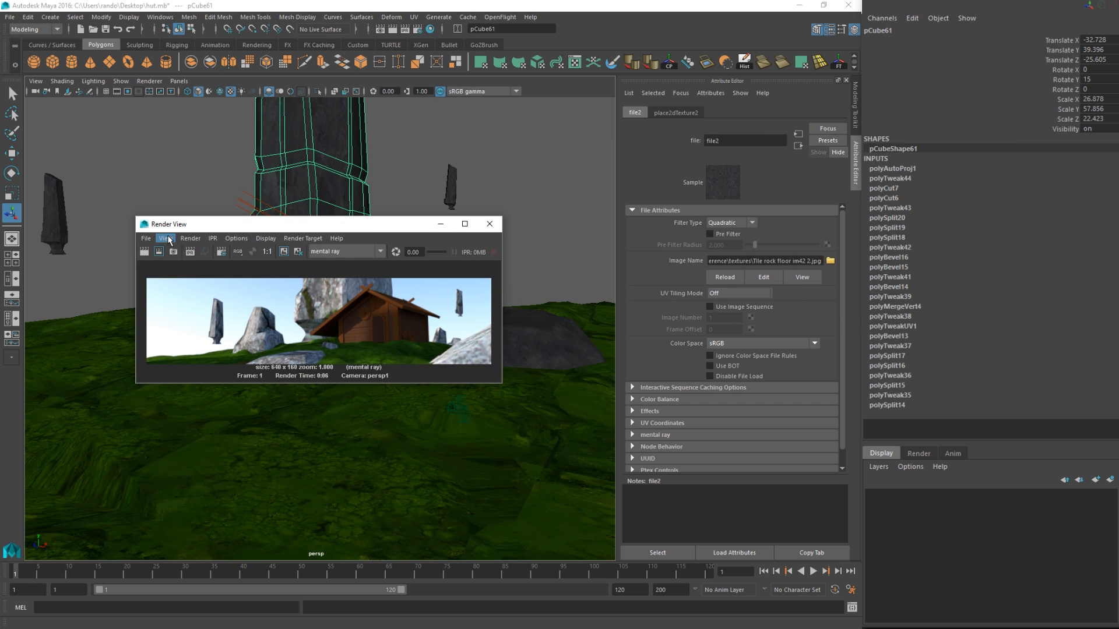
click(144, 252)
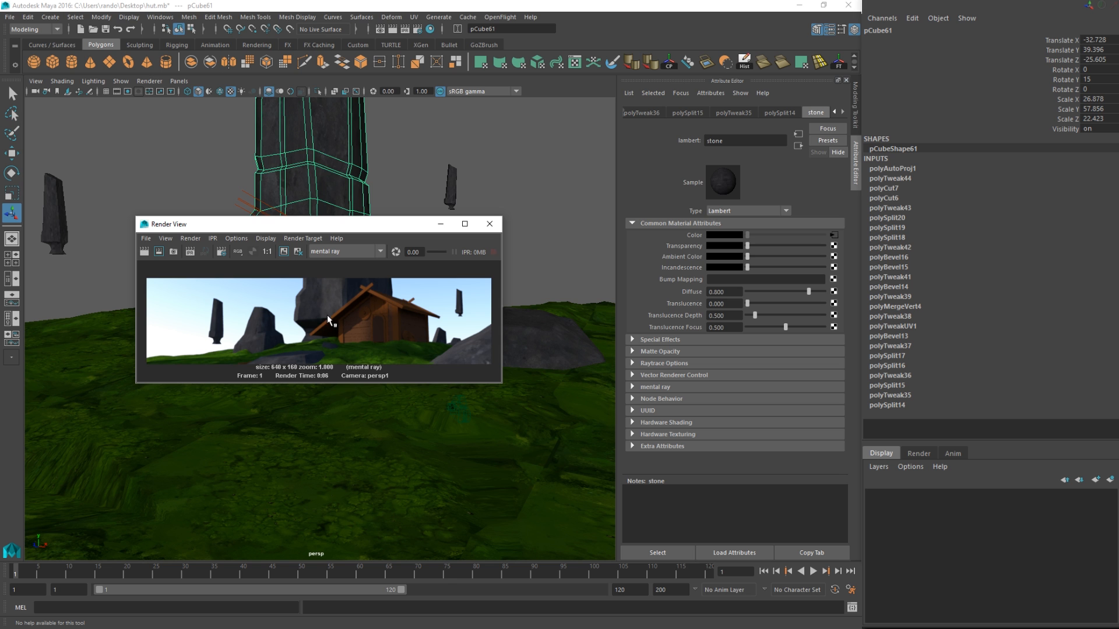
drag(330, 225, 1118, 205)
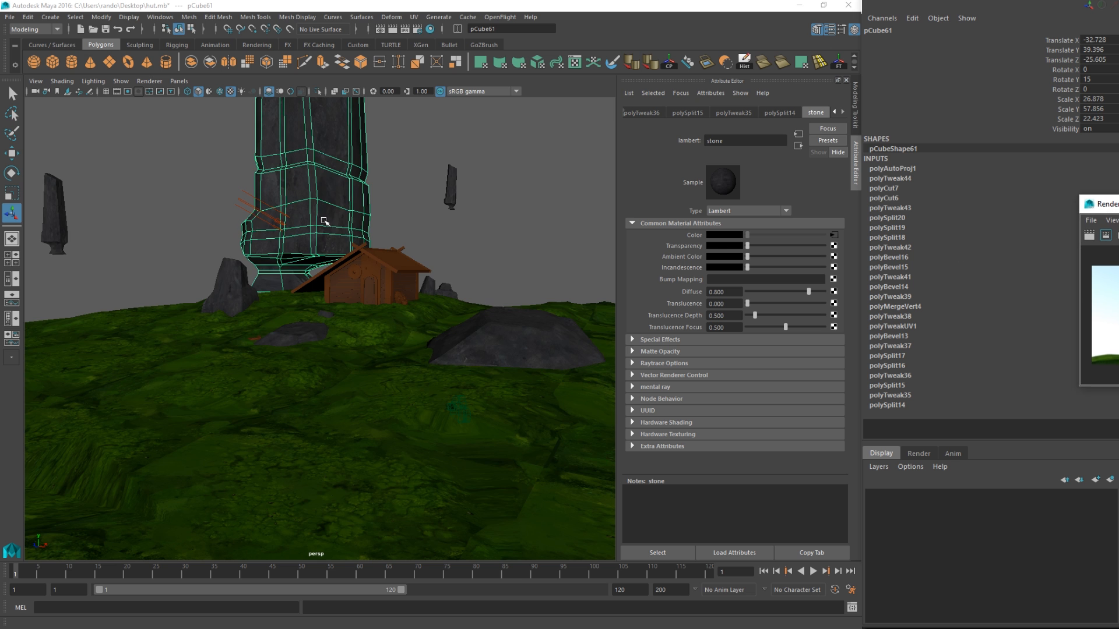
Select both roof slopes of the hut and assign them a new Lambert material.
scroll(339, 249, up, 5)
scroll(357, 197, down, 5)
click(324, 228)
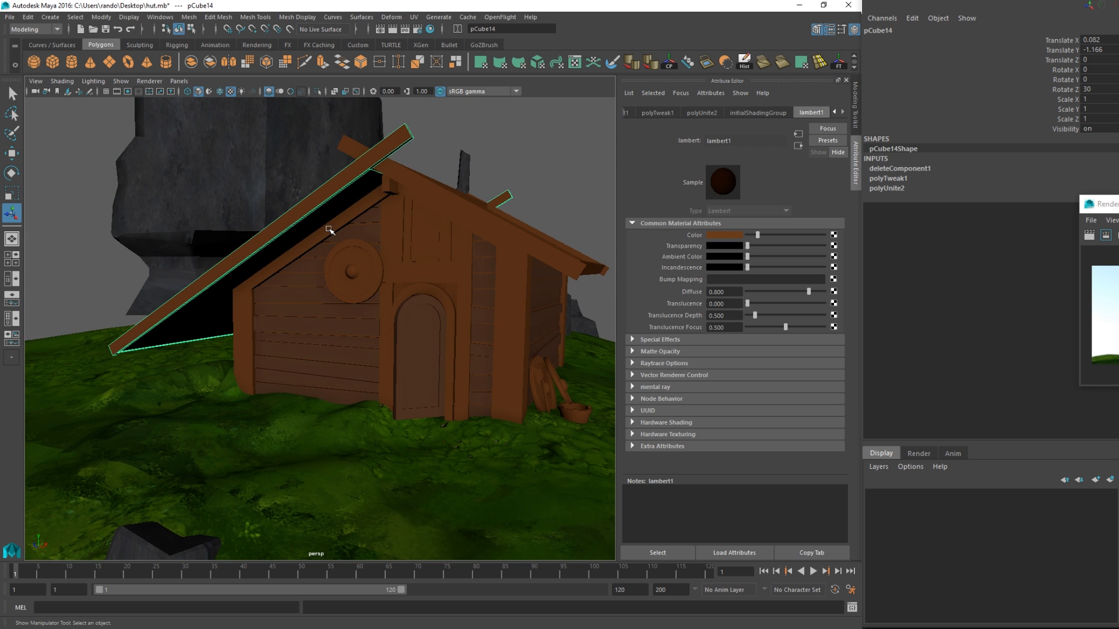
click(451, 207)
right_drag(442, 196, 432, 460)
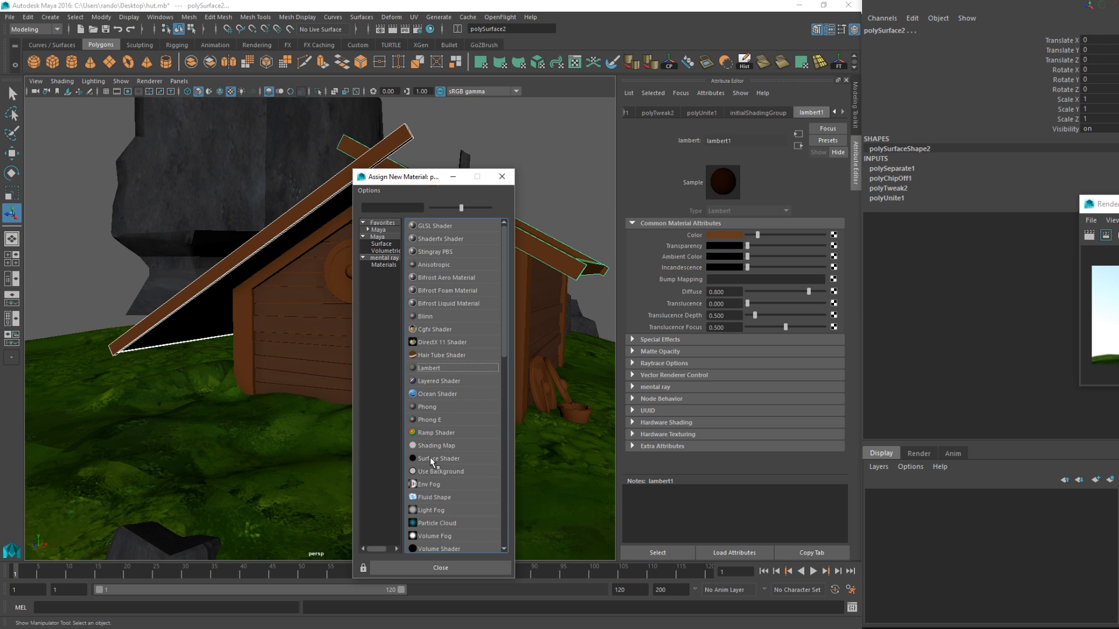
click(434, 368)
Set the roof material's color to a dark brown with hue 14.440, saturation 0.538 and value 0.064.
click(717, 236)
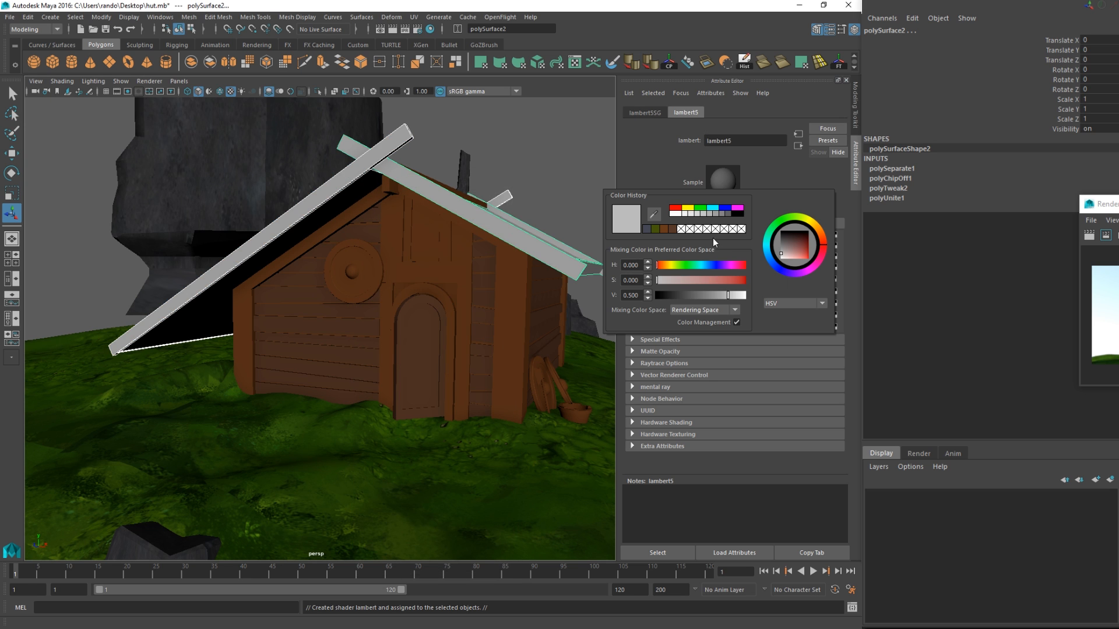
click(669, 230)
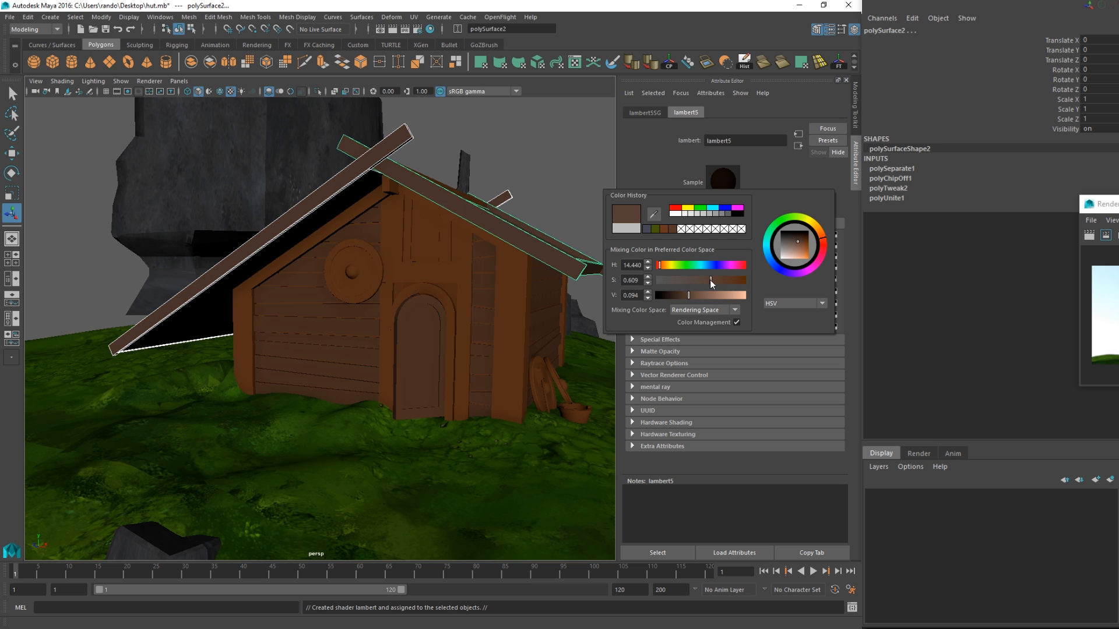
drag(710, 280, 683, 296)
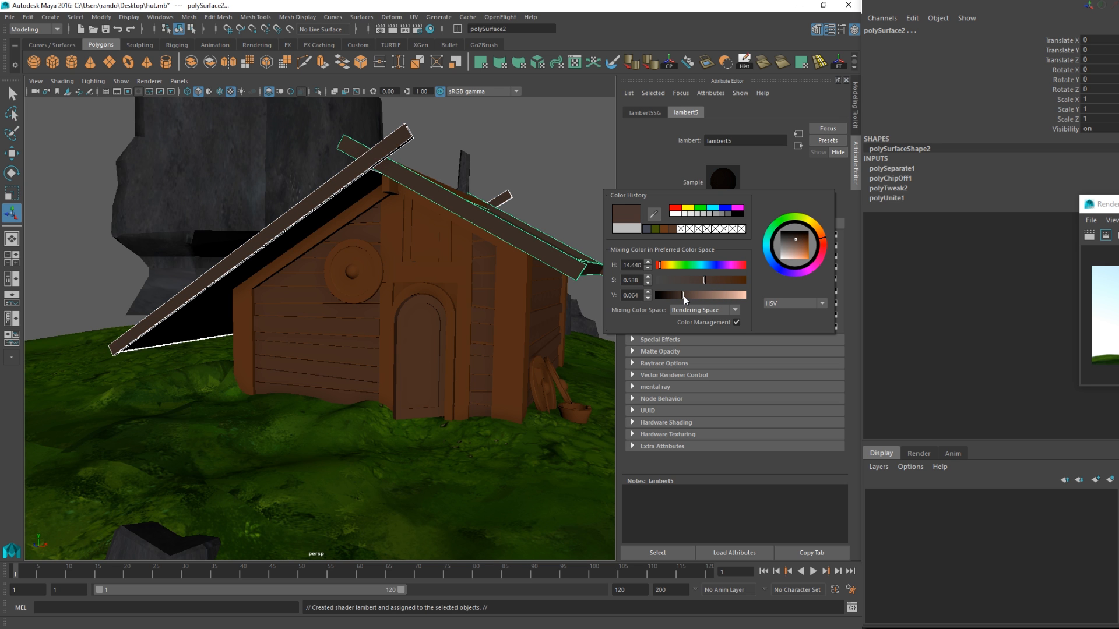
alt+drag(493, 198, 527, 161)
click(527, 161)
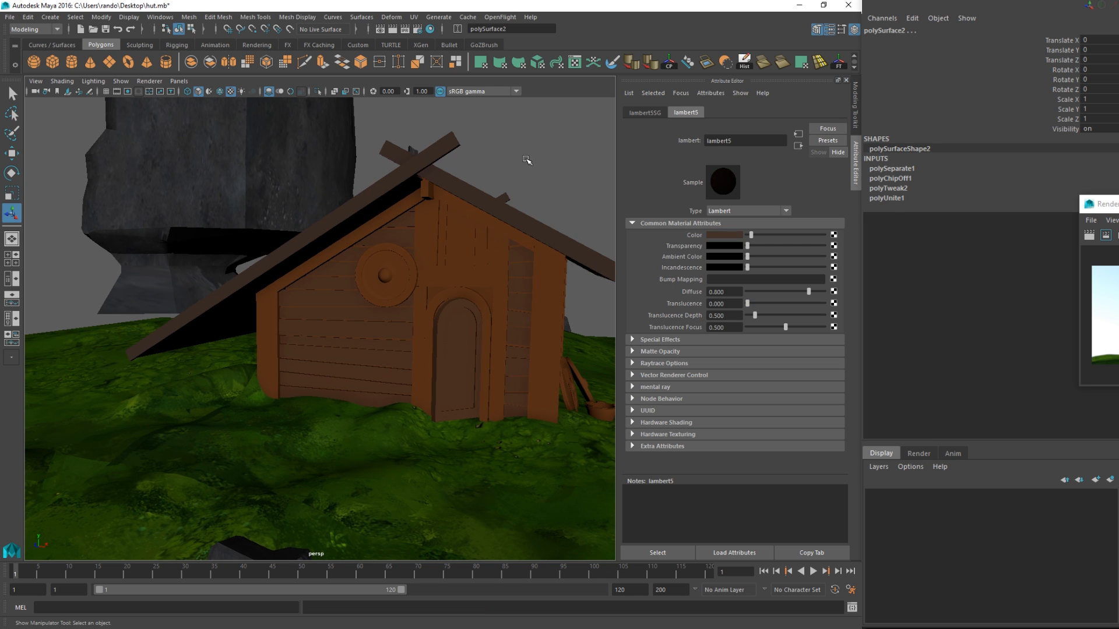
Select the hut's roof and rename its Lambert material wood_darker.
alt+drag(530, 236, 497, 241)
click(467, 249)
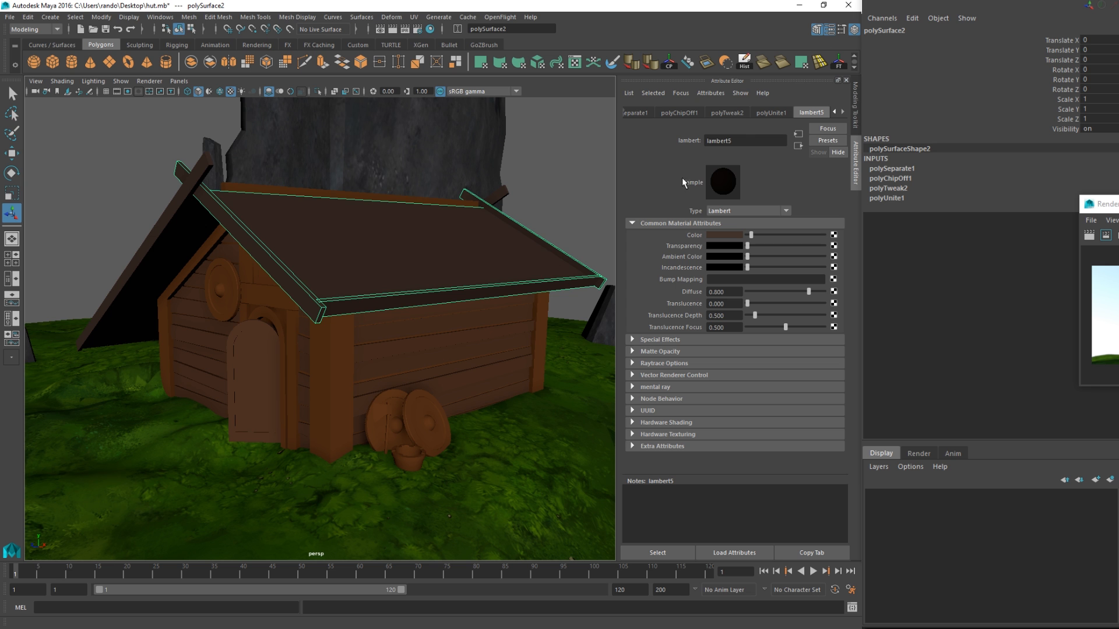
double_click(745, 142)
text(wo)
key(Return)
click(540, 162)
Assign the existing wood_darker material to the shield above the door, the shields beside the hut, their leaning piece and the bucket.
alt+drag(541, 163, 468, 233)
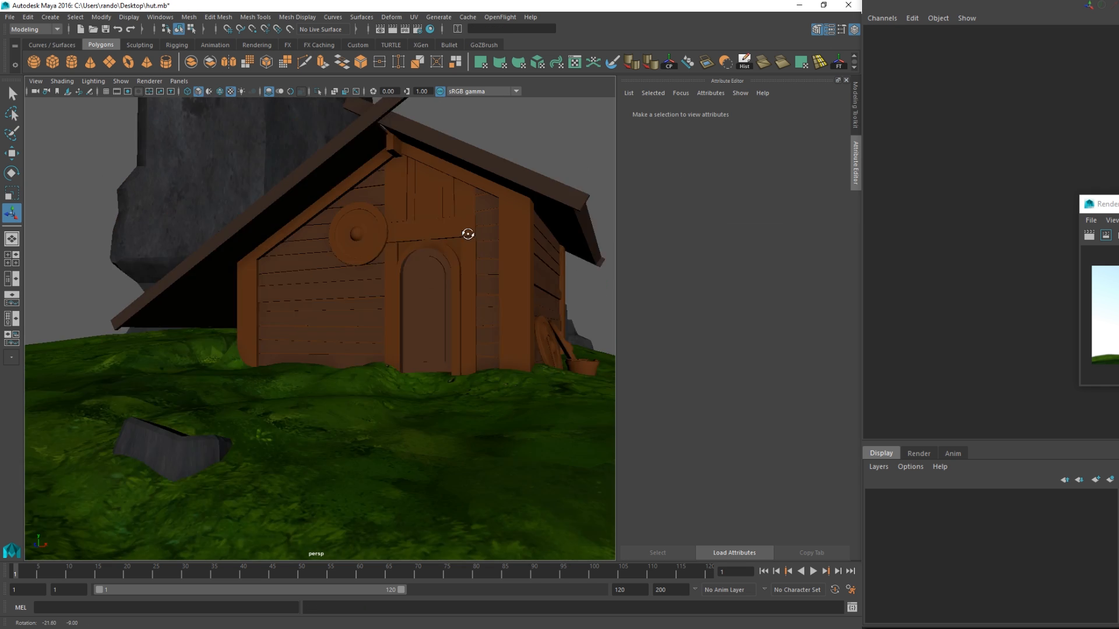
click(370, 252)
mouse_move(369, 259)
alt+right_down()
mouse_move(409, 263)
mouse_move(385, 250)
alt+right_up()
alt+middle_drag(385, 250, 380, 260)
alt+right_drag(456, 267, 445, 260)
alt+drag(445, 260, 354, 325)
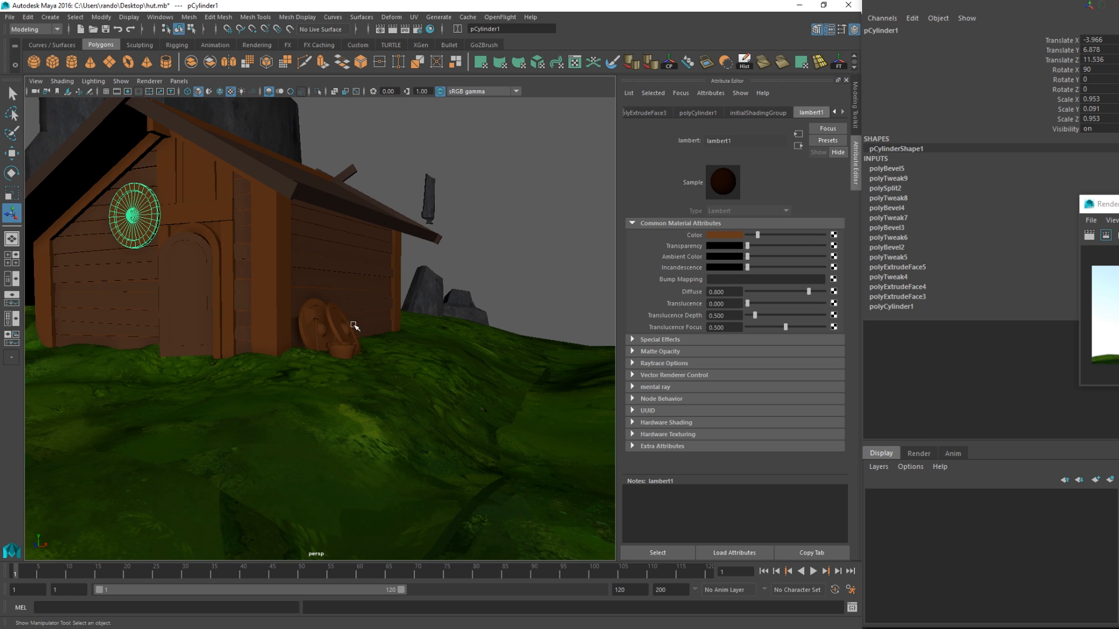
click(344, 331)
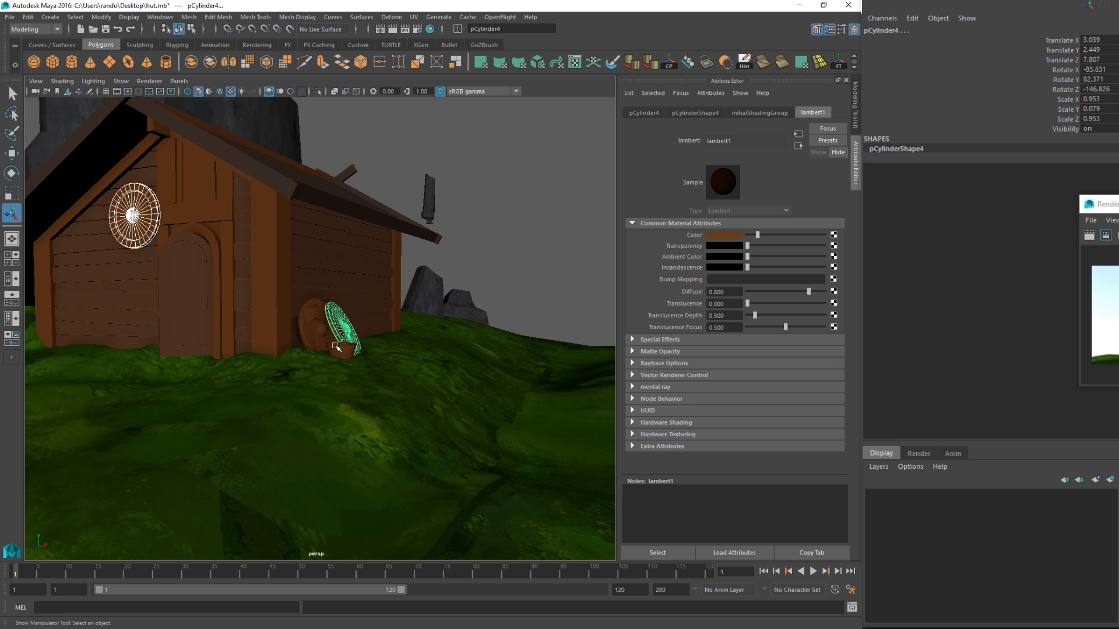
shift+click(337, 348)
shift+click(320, 330)
shift+click(311, 315)
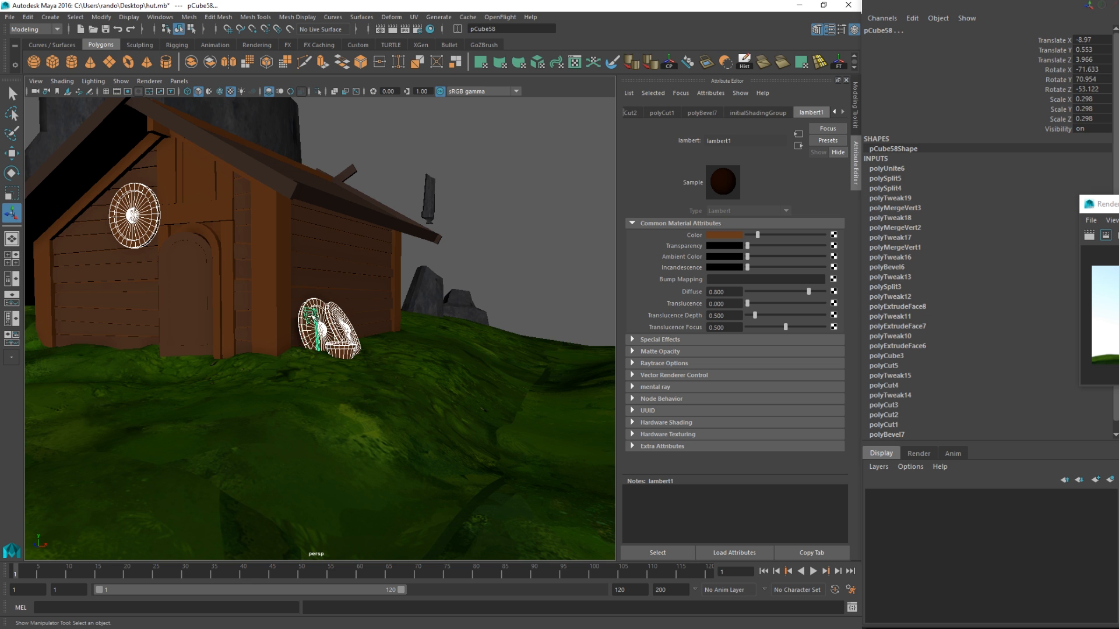
right_click(311, 312)
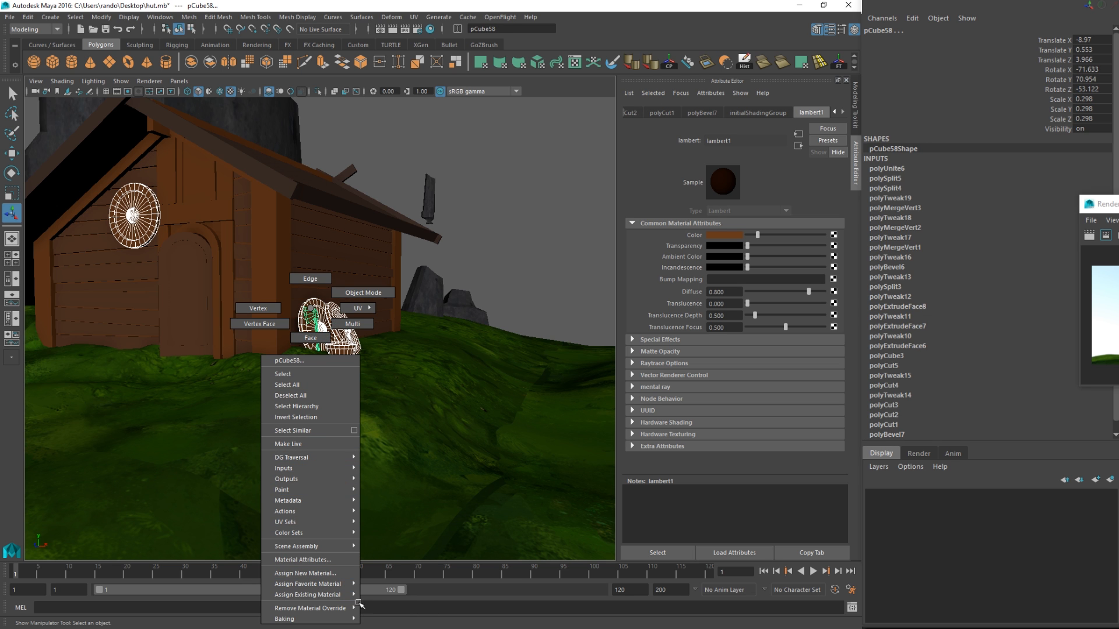
mouse_move(343, 595)
click(378, 600)
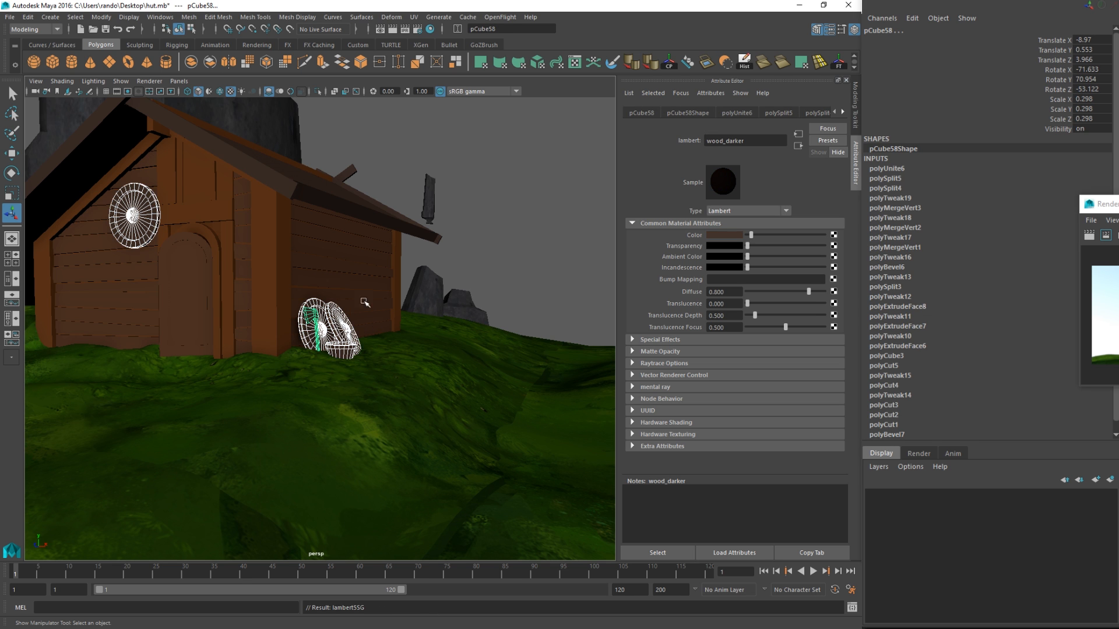
click(468, 248)
Select the outer rim and central boss faces of the shield on the front wall, leaving out its inner disc.
alt+drag(140, 233, 181, 254)
alt+right_drag(182, 254, 329, 246)
click(159, 171)
key(f)
right_drag(431, 174, 437, 191)
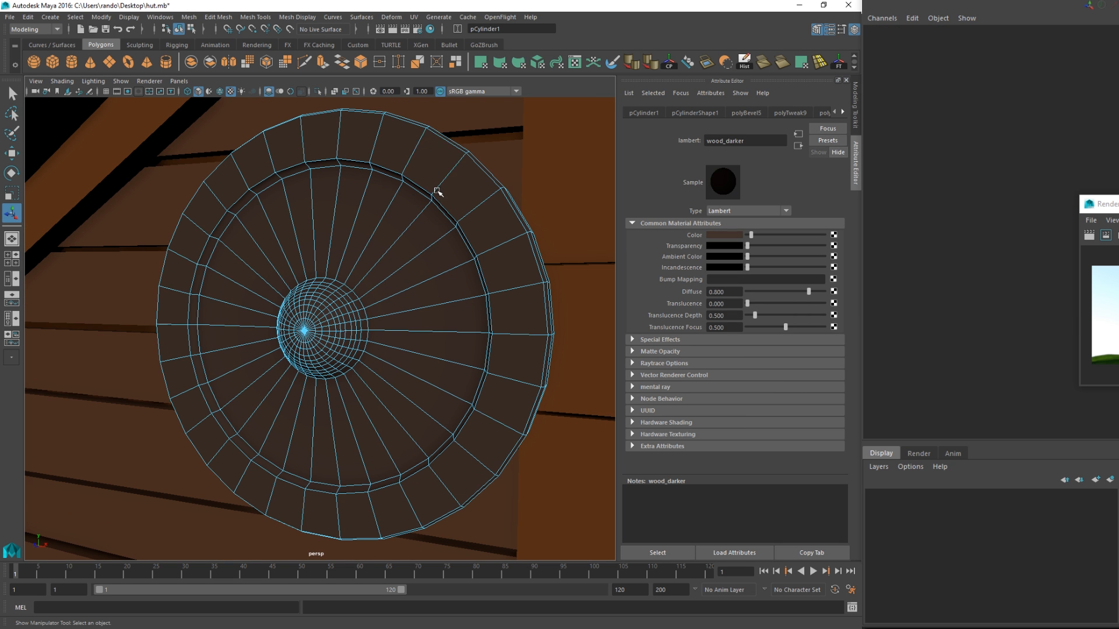
alt+drag(395, 242, 416, 242)
alt+drag(335, 299, 372, 299)
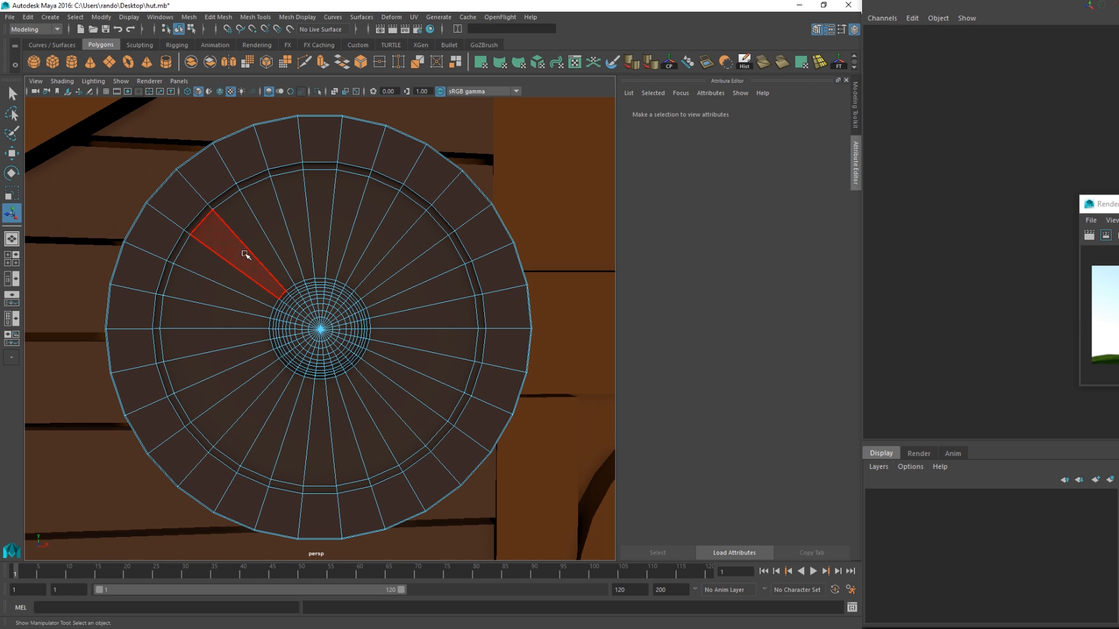
drag(244, 252, 398, 395)
shift+click(432, 323)
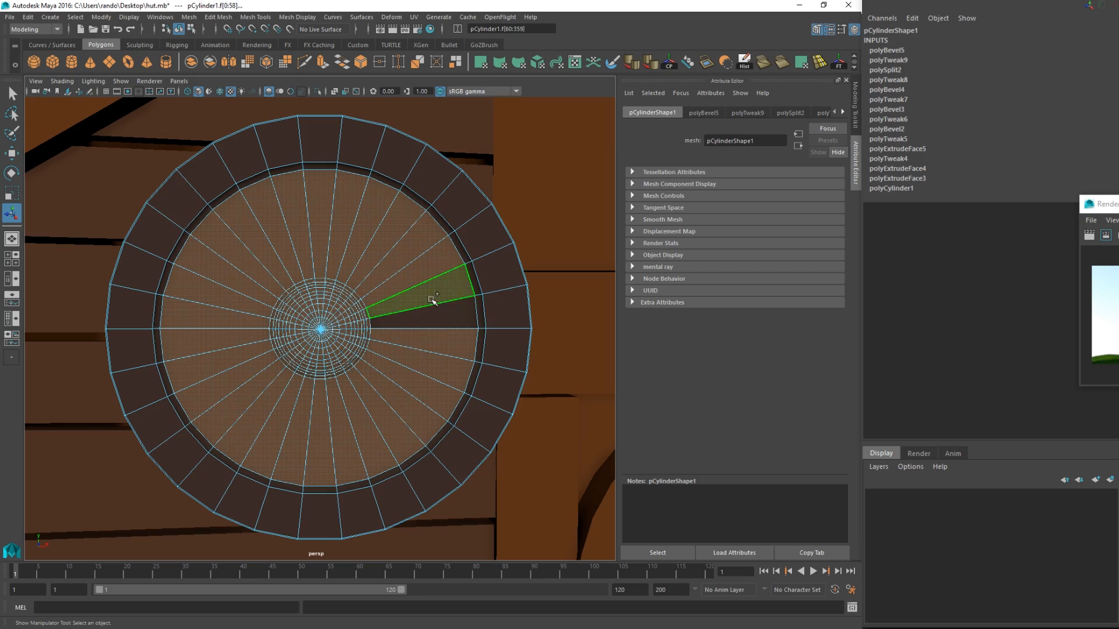
shift+double_click(432, 301)
ctrl+click(440, 317)
ctrl+double_click(431, 300)
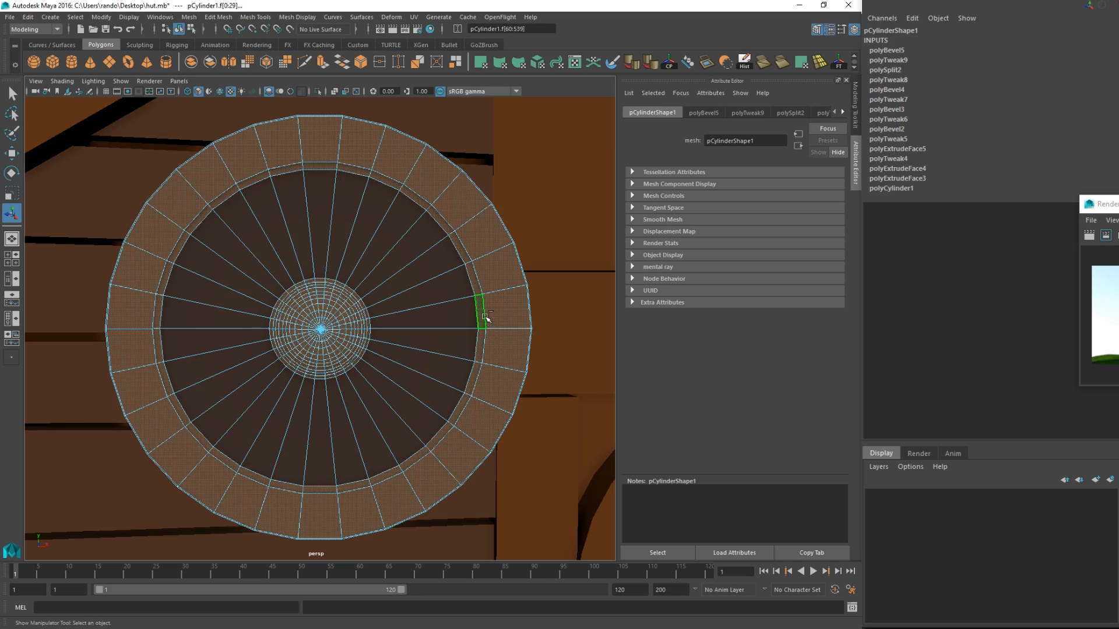
Assign a new Blinn material to the selected shield faces and set its color to dark grey with saturation 0 and value 0.034.
alt+drag(484, 317, 477, 292)
right_click(488, 241)
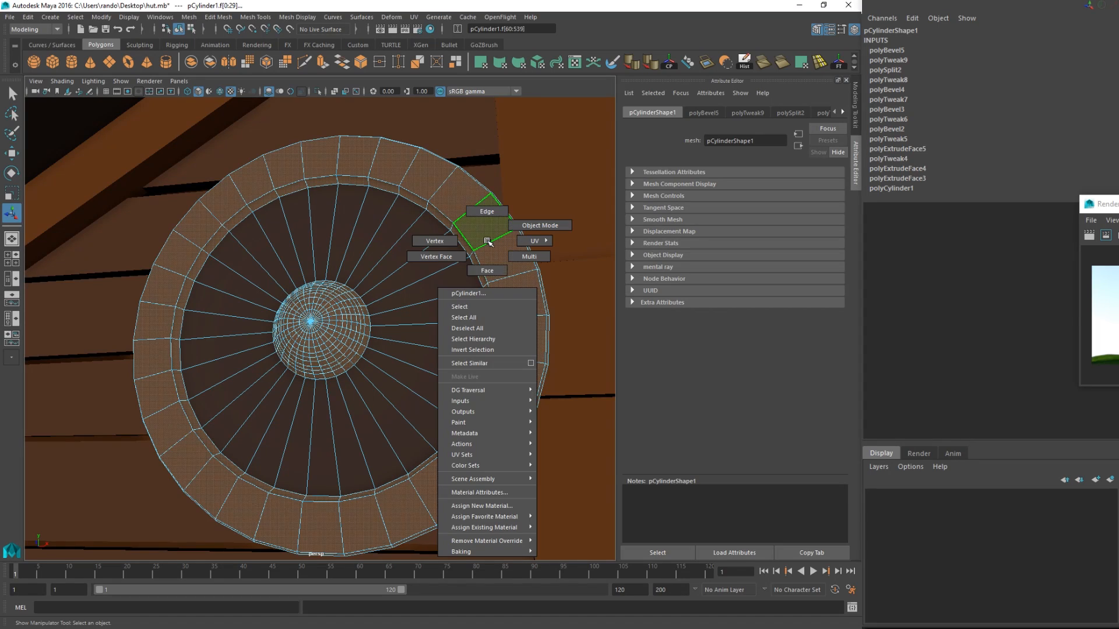
click(482, 506)
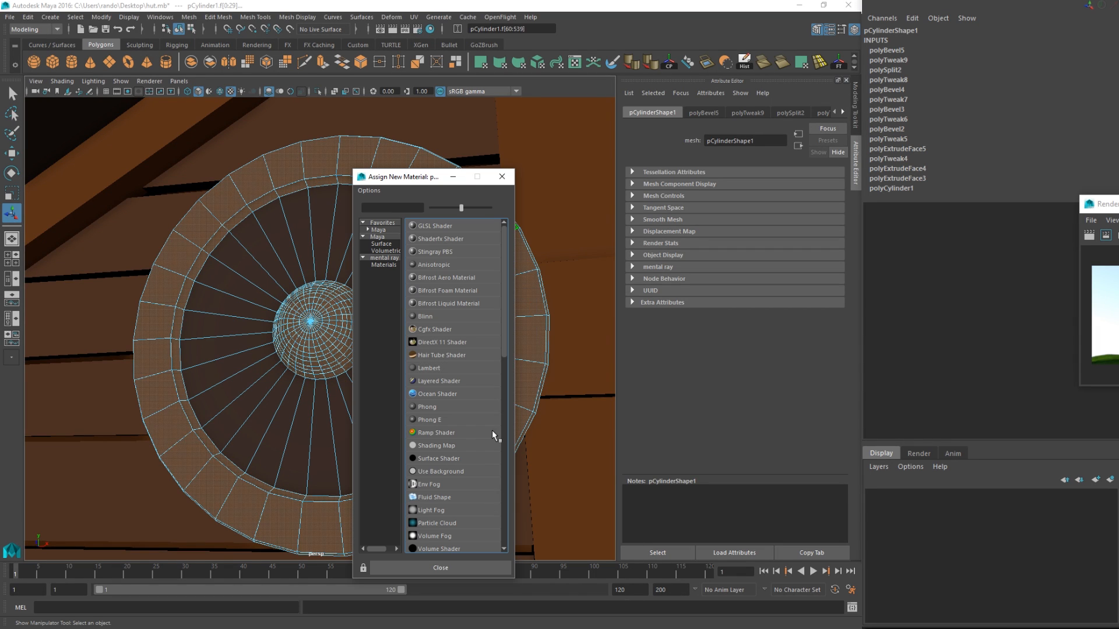
click(450, 316)
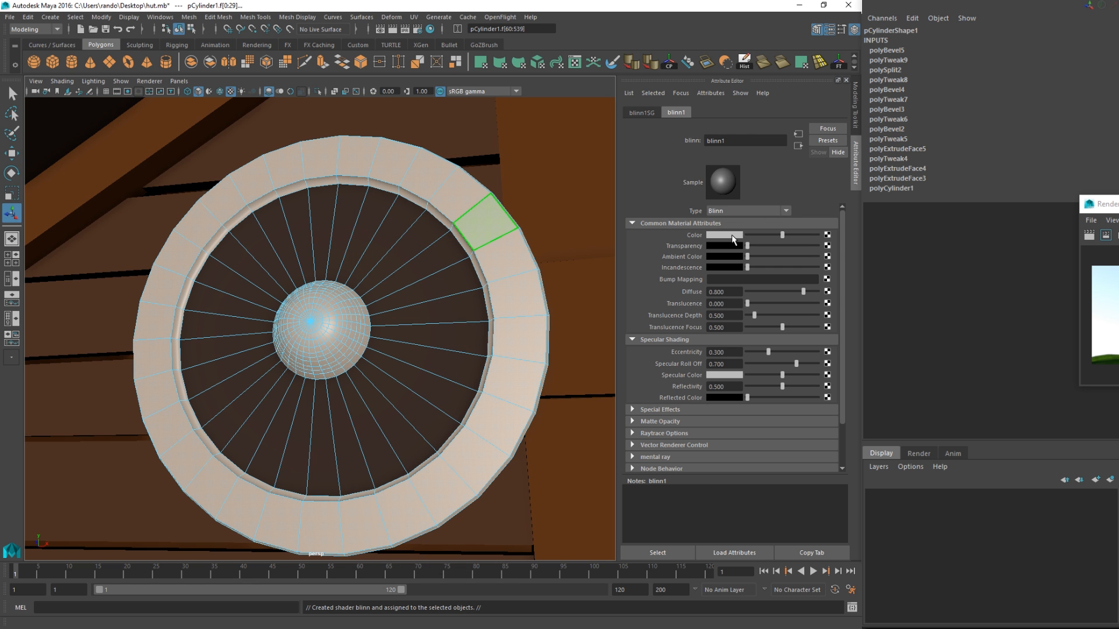
click(730, 235)
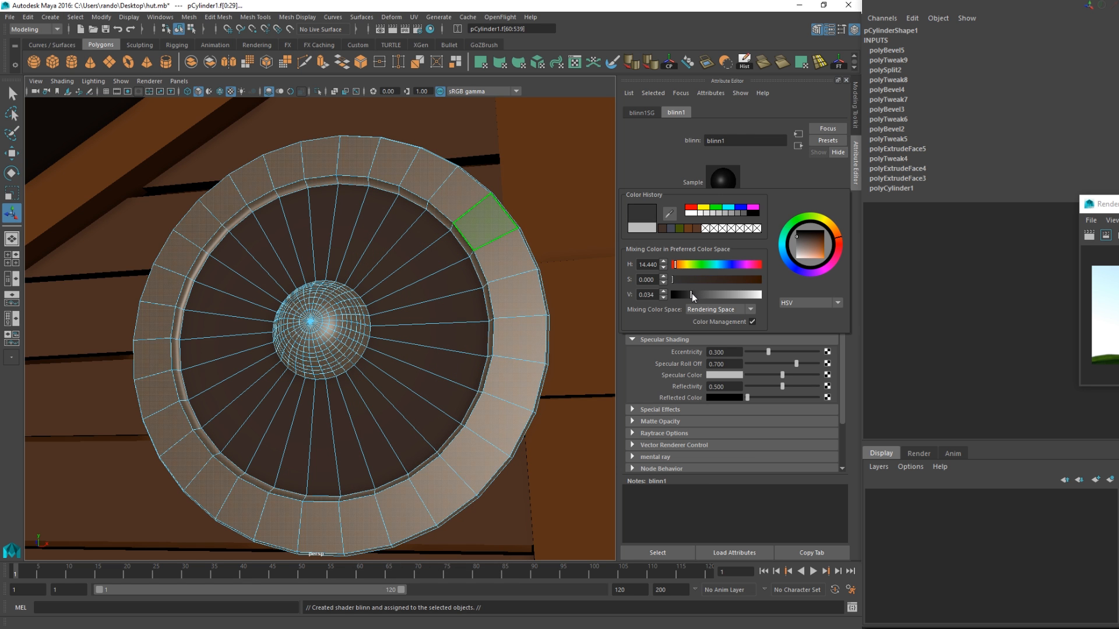
click(560, 254)
alt+drag(561, 254, 530, 315)
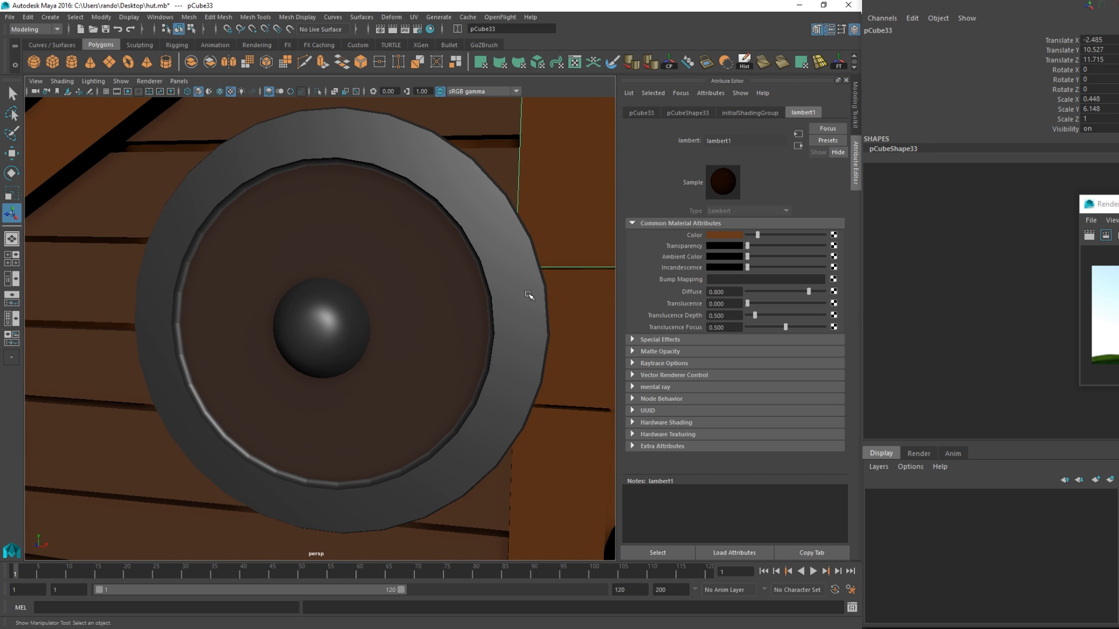
Open the Blinn material from a rim face of the front-wall shield and rename it metal.
click(528, 291)
right_drag(527, 286, 526, 314)
click(519, 312)
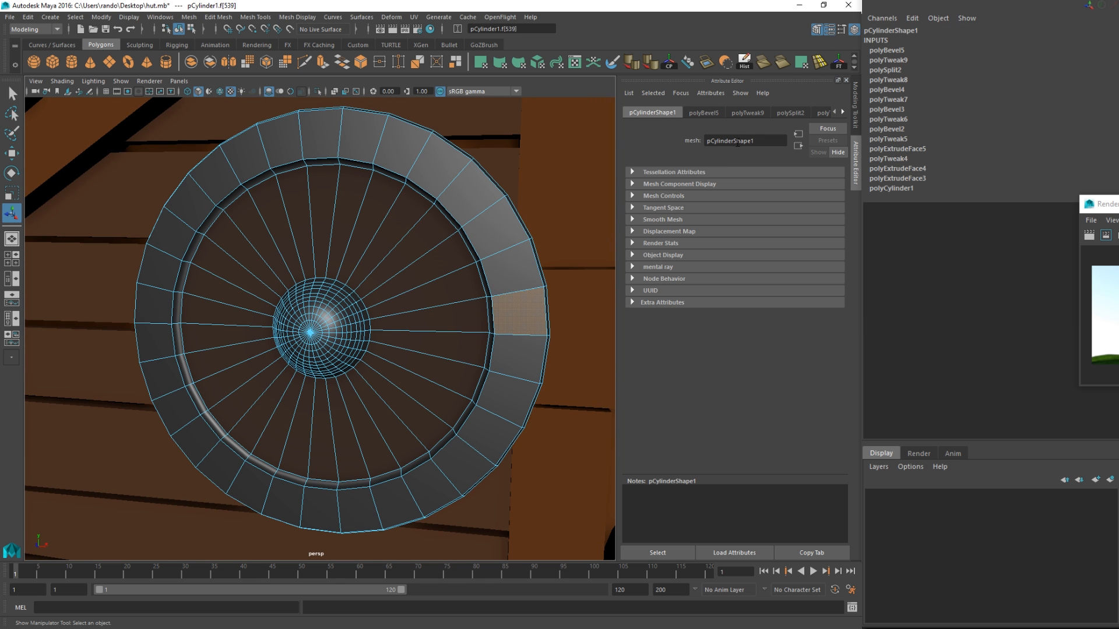
click(843, 111)
click(843, 112)
click(843, 112)
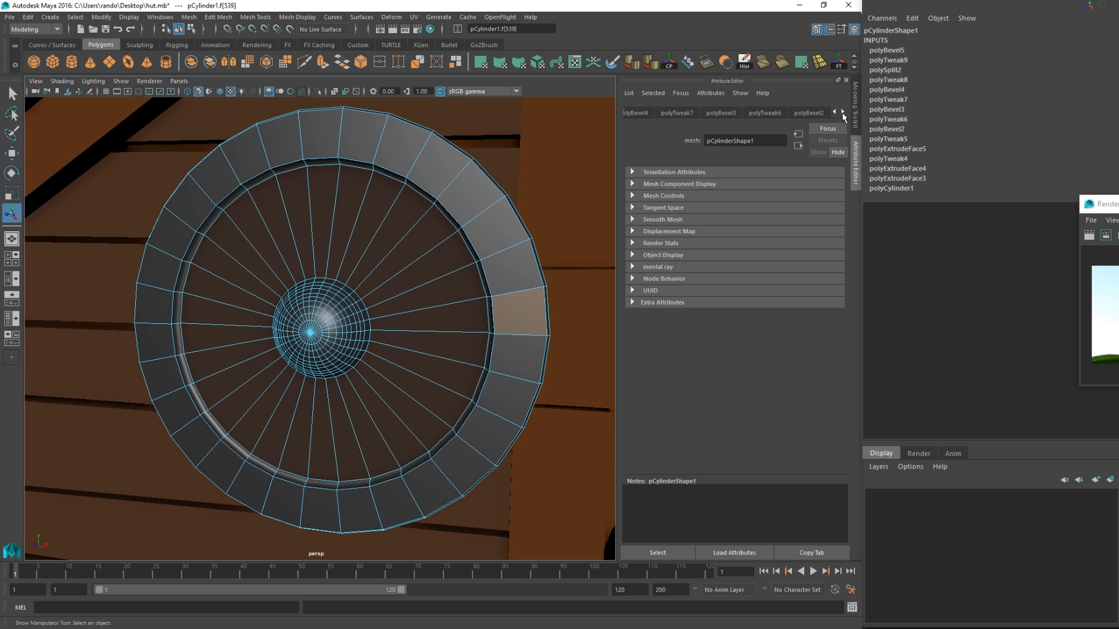
click(843, 111)
click(843, 112)
click(841, 113)
click(842, 113)
click(815, 112)
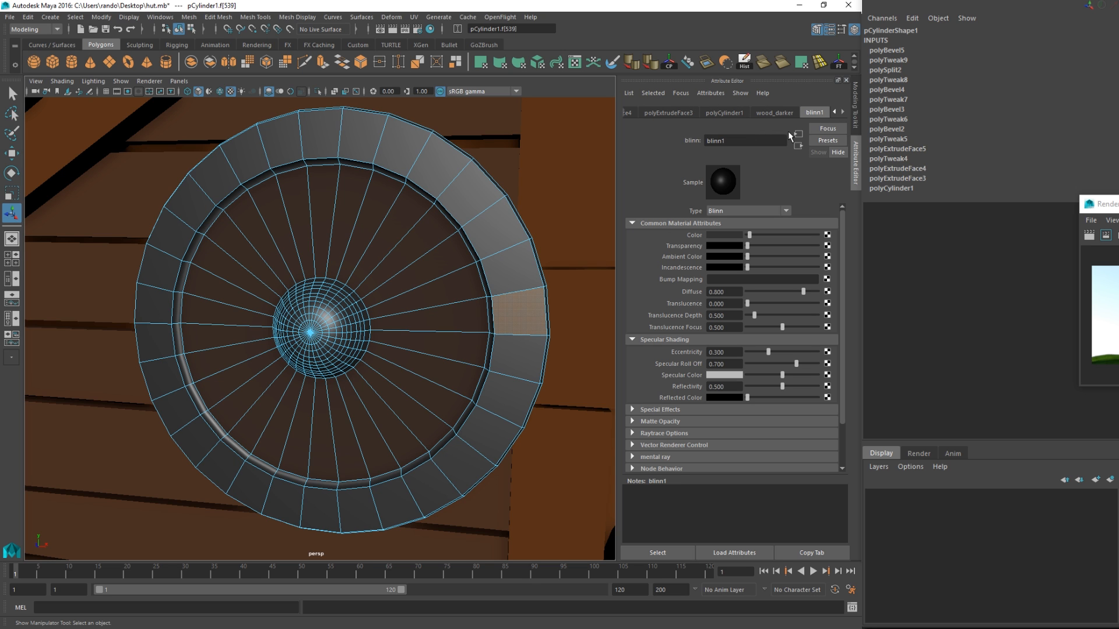
text(metal)
key(Return)
Set the metal material's Specular Roll Off to 0.450 and return the shield to object mode.
scroll(724, 374, down, 2)
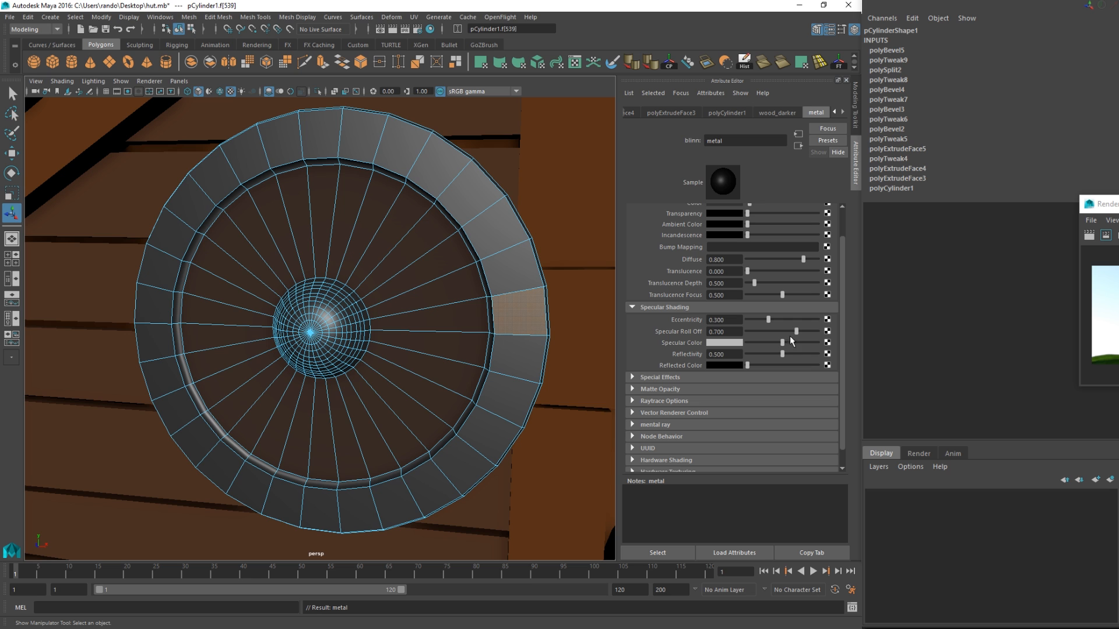
mouse_move(797, 331)
mouse_down()
mouse_move(746, 332)
mouse_move(777, 332)
mouse_up()
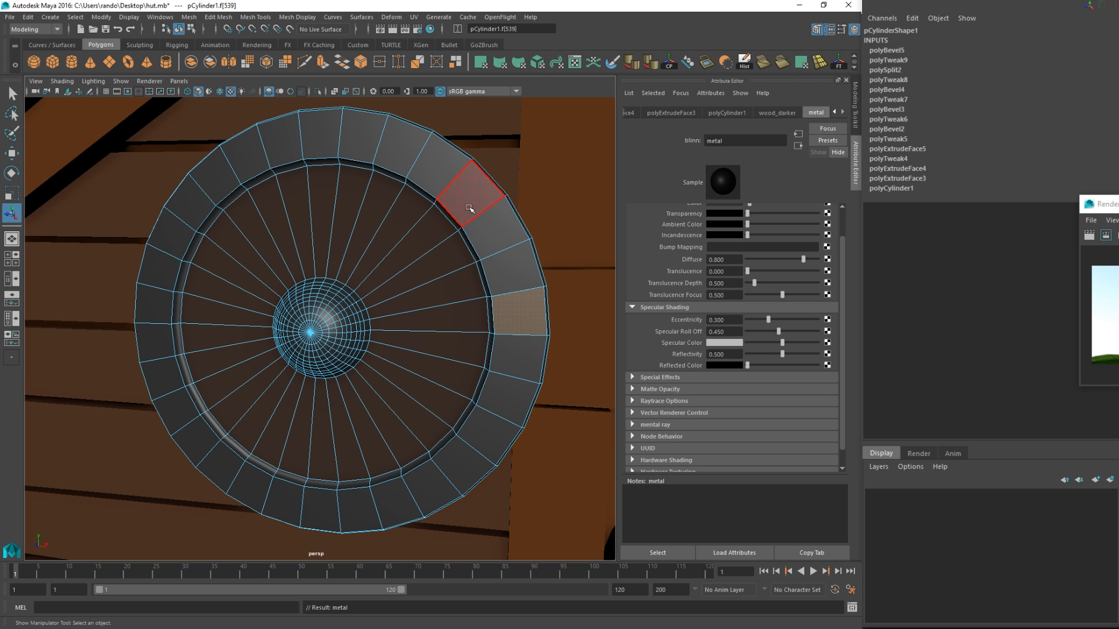
key(q)
right_drag(475, 203, 523, 187)
Assign the existing metal material to the rim and central boss of the tilted shield beside the bucket, leaving out its inner disc.
scroll(428, 250, down, 10)
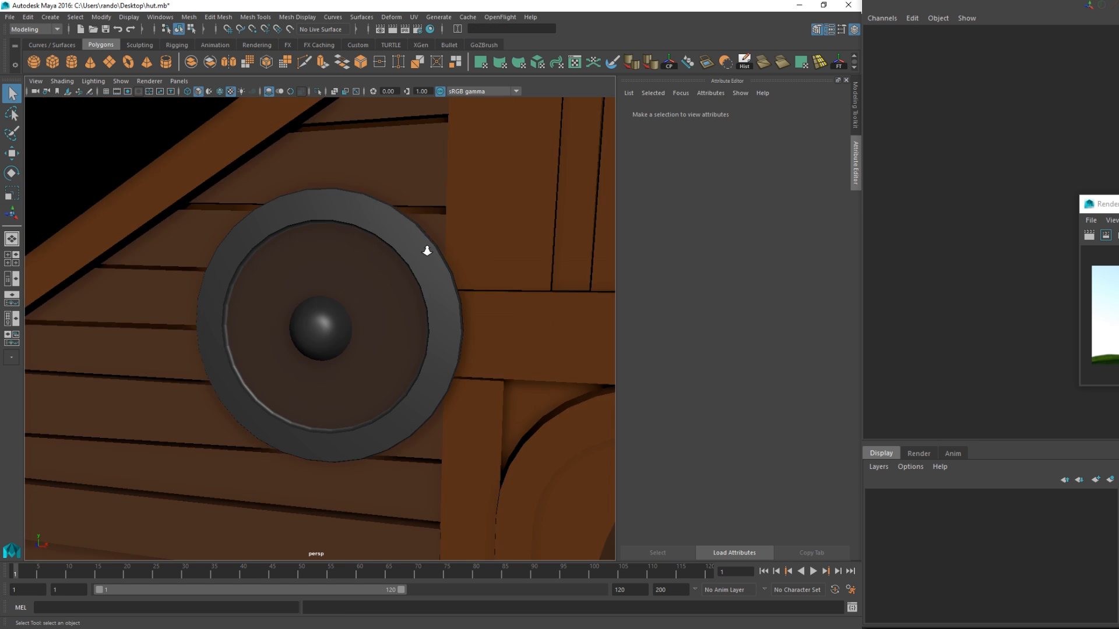
alt+drag(454, 307, 396, 363)
scroll(396, 358, up, 5)
alt+middle_drag(396, 358, 285, 306)
scroll(303, 353, up, 4)
click(327, 395)
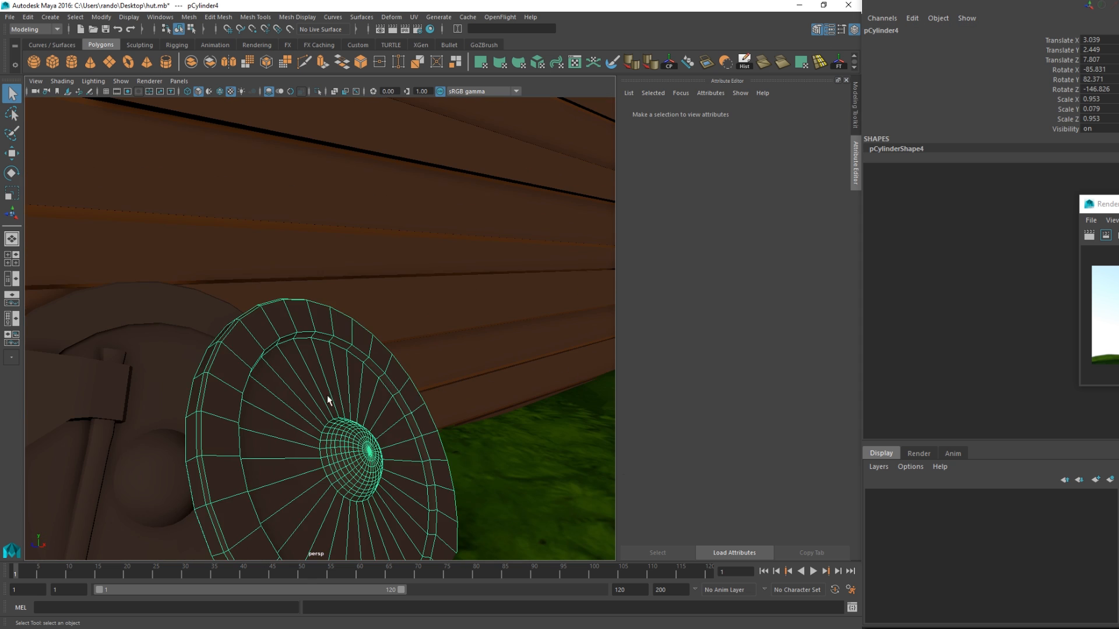
alt+drag(327, 395, 312, 355)
right_drag(313, 355, 309, 348)
click(271, 349)
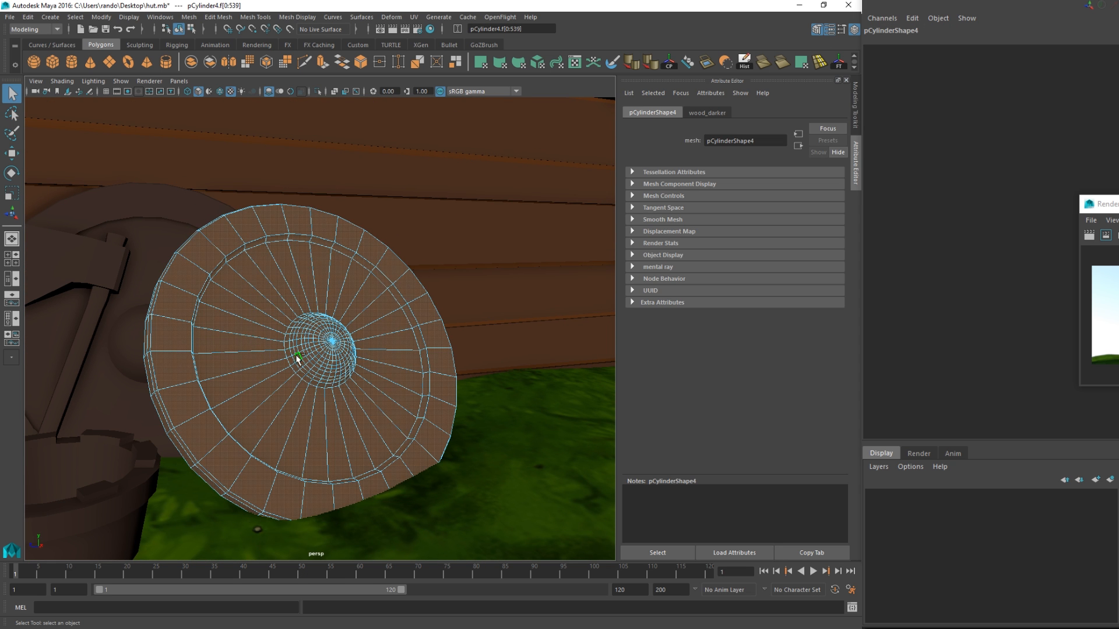
ctrl+click(262, 359)
ctrl+double_click(262, 372)
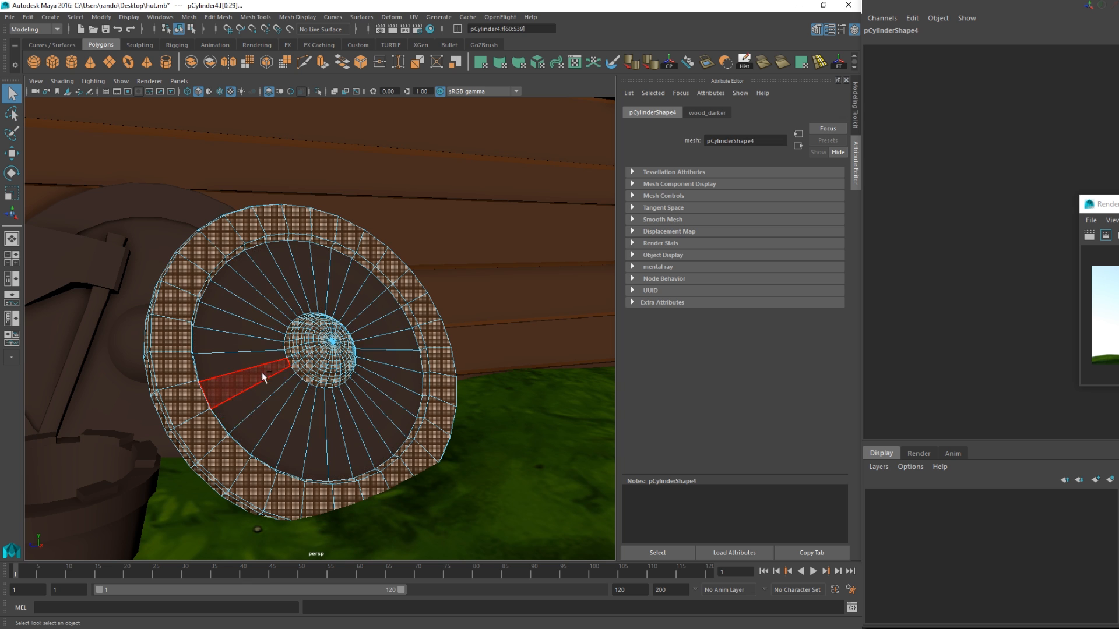
alt+middle_drag(243, 351, 273, 356)
right_drag(244, 284, 326, 552)
Assign the existing metal material to the head of the axe leaning beside the bucket, leaving its handle as wood.
alt+drag(262, 460, 330, 384)
click(265, 275)
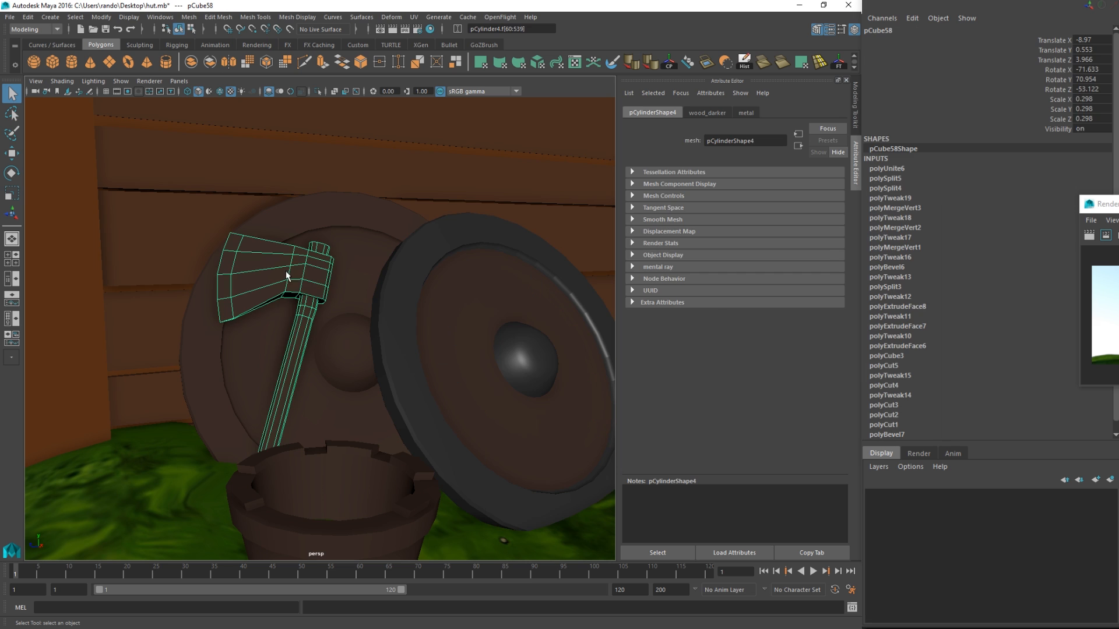
right_drag(263, 290, 345, 552)
double_click(257, 279)
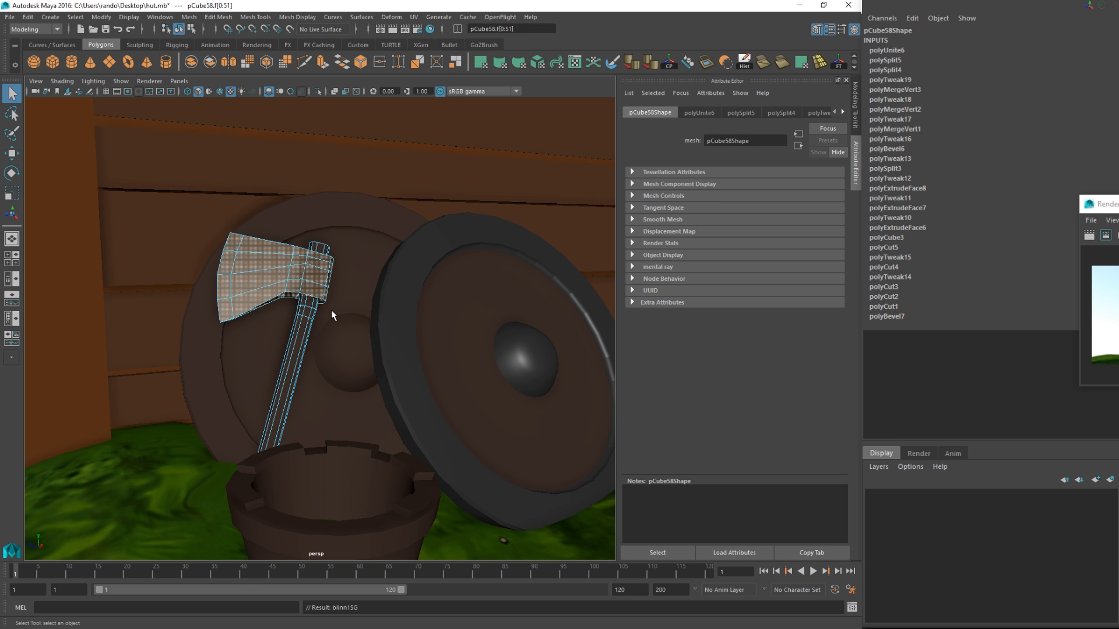
Assign the metal material to the rim and central boss of the shield behind the axe, leaving out its inner disc.
click(350, 270)
right_drag(351, 256, 357, 278)
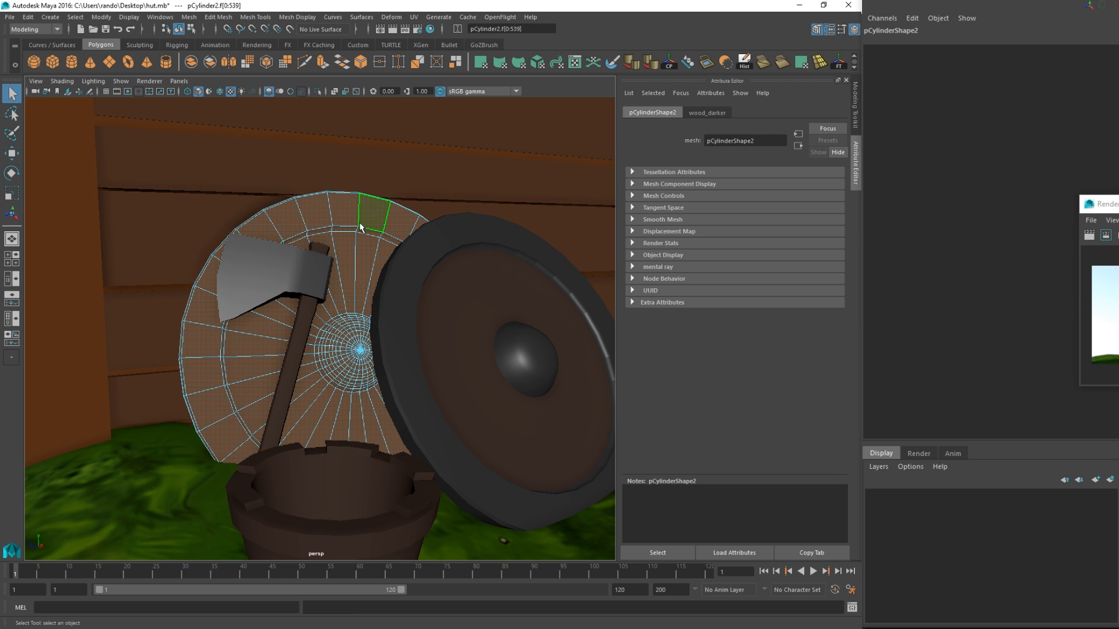
ctrl+click(363, 247)
ctrl+double_click(345, 252)
right_drag(358, 206, 363, 494)
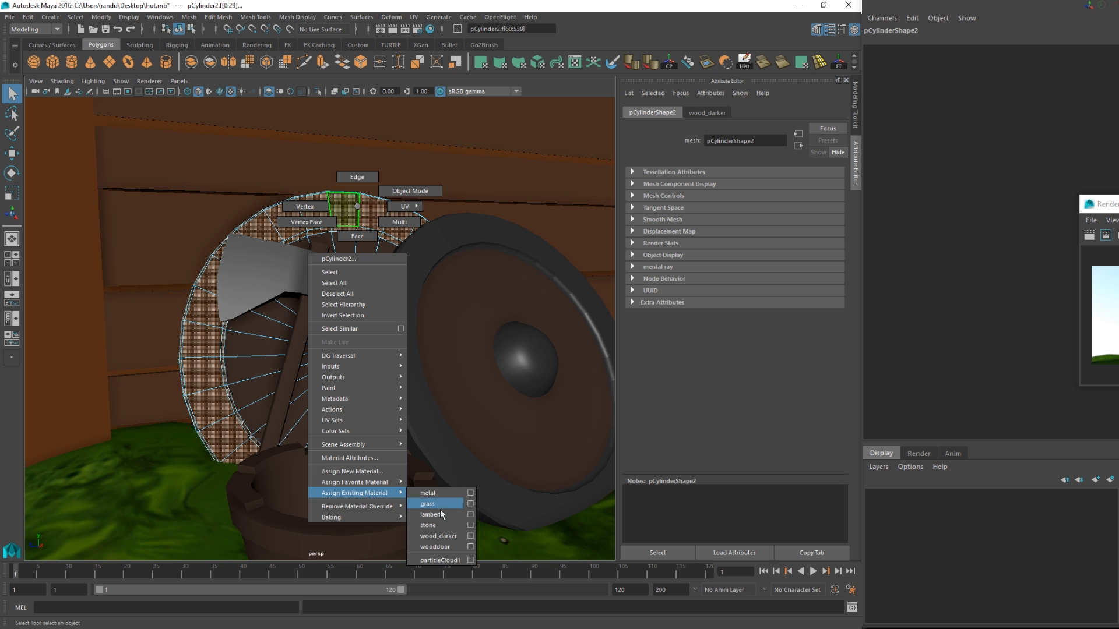
right_drag(441, 513, 430, 493)
Raise the bucket to Translate Y 1.978 and tilt it to rotations of X -1.766, Y 6.431 and Z -4.907.
alt+drag(414, 481, 281, 328)
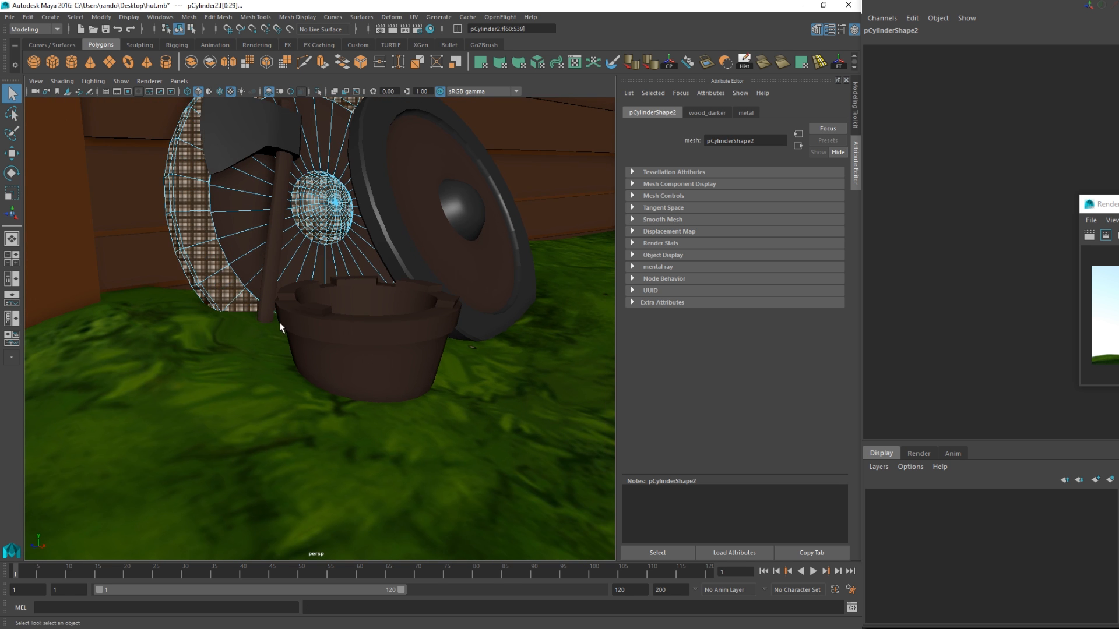
click(394, 347)
alt+drag(395, 347, 359, 312)
right_drag(312, 270, 360, 245)
click(326, 247)
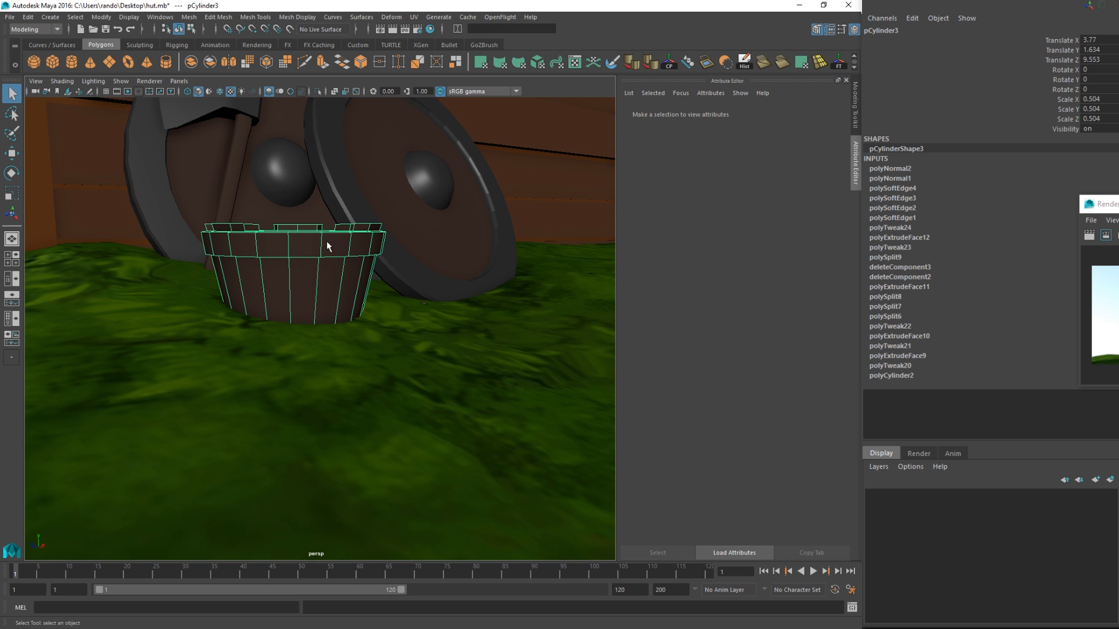
key(w)
drag(295, 274, 313, 237)
key(e)
key(w)
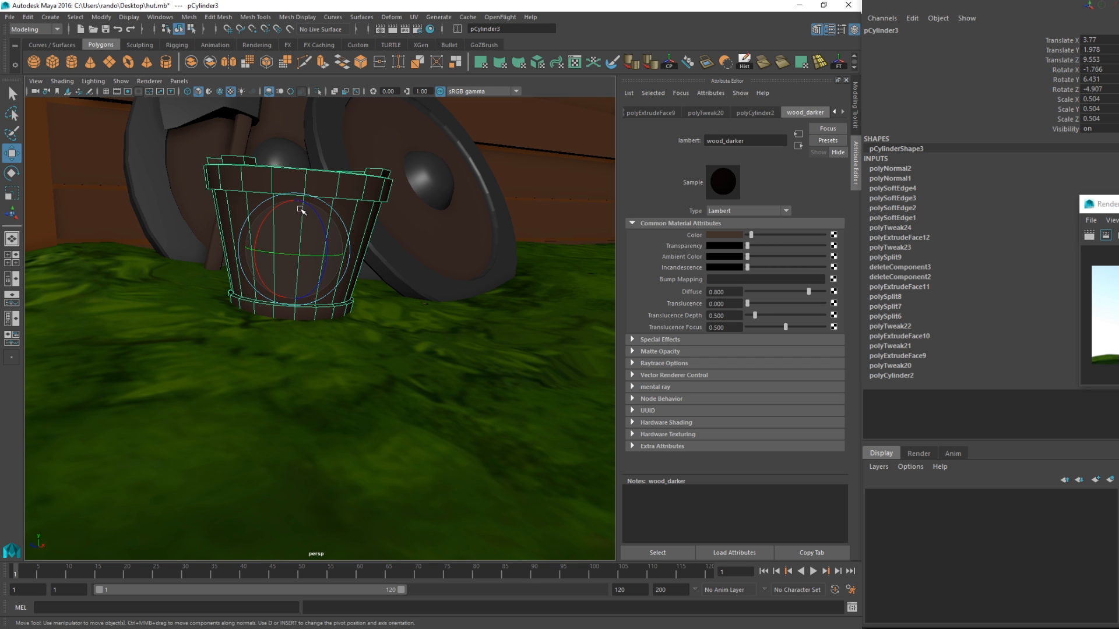
Select the face loops of the bucket's upper band, including its underside, and assign the existing metal material to them.
right_drag(301, 209, 298, 239)
click(290, 178)
alt+drag(271, 171, 282, 242)
double_click(294, 356)
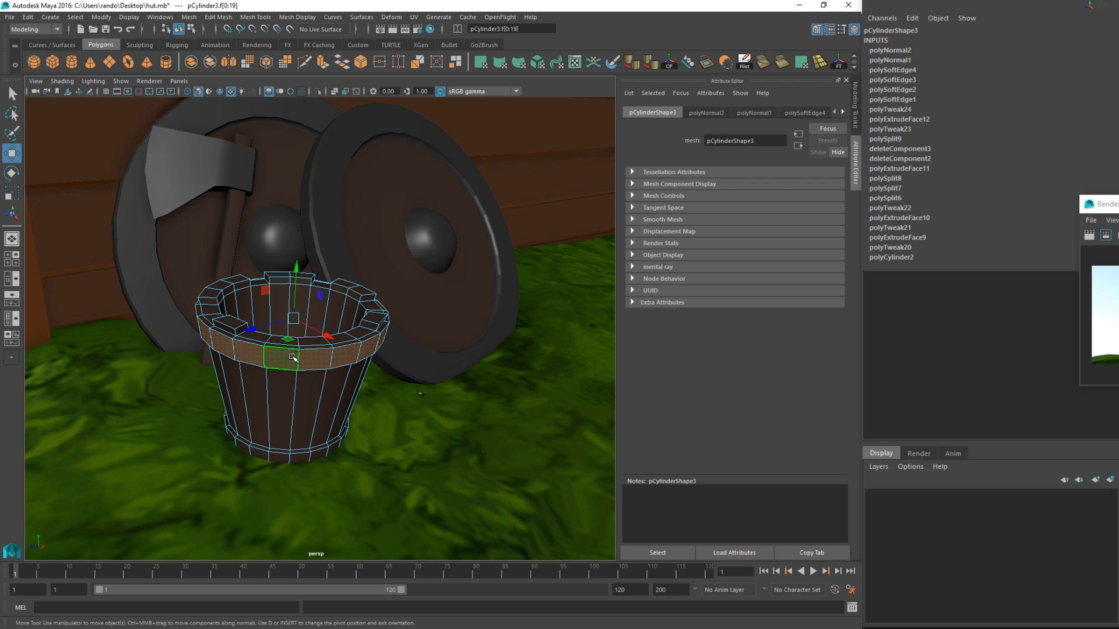
shift+click(260, 344)
key(ctrl+z)
shift+double_click(320, 362)
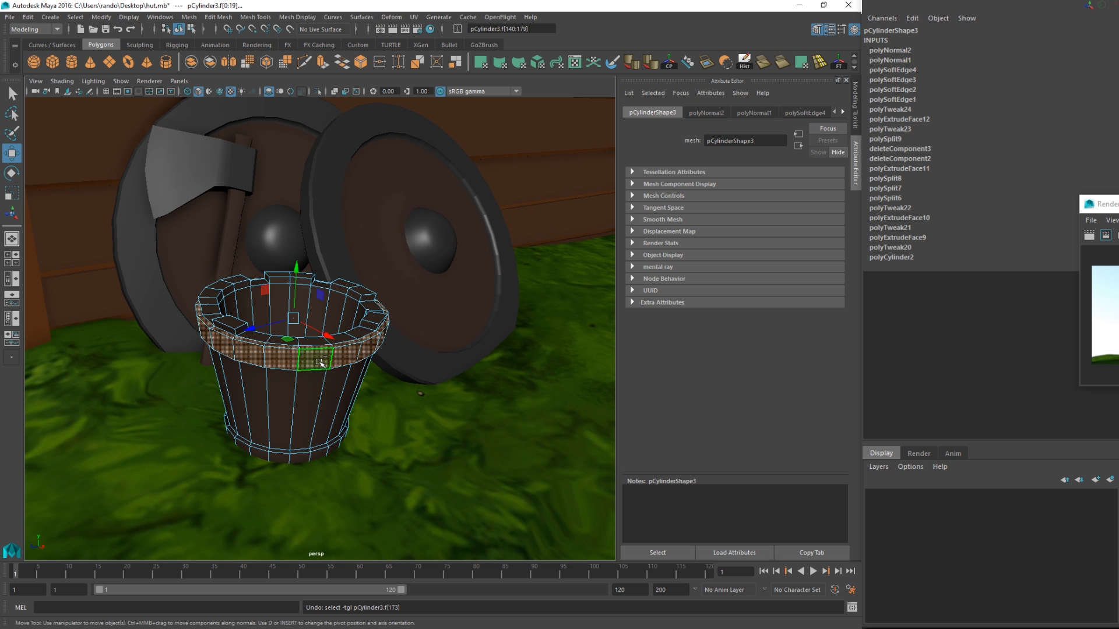
key(ctrl+z)
alt+drag(319, 362, 322, 320)
alt+middle_drag(323, 320, 315, 362)
key(f)
alt+drag(298, 354, 304, 356)
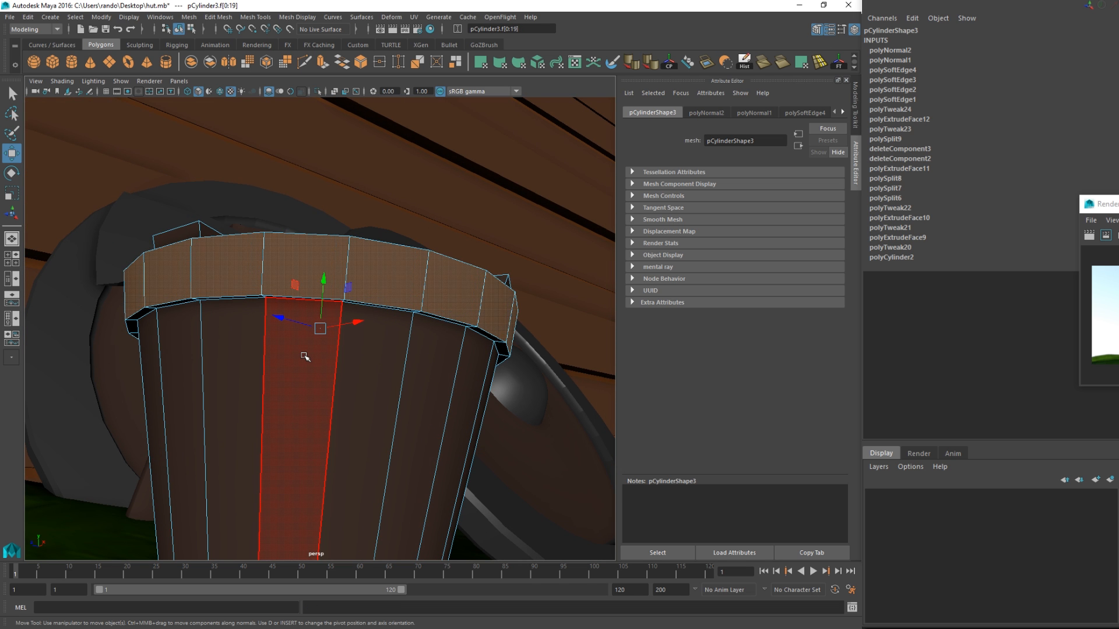
key(shift+z)
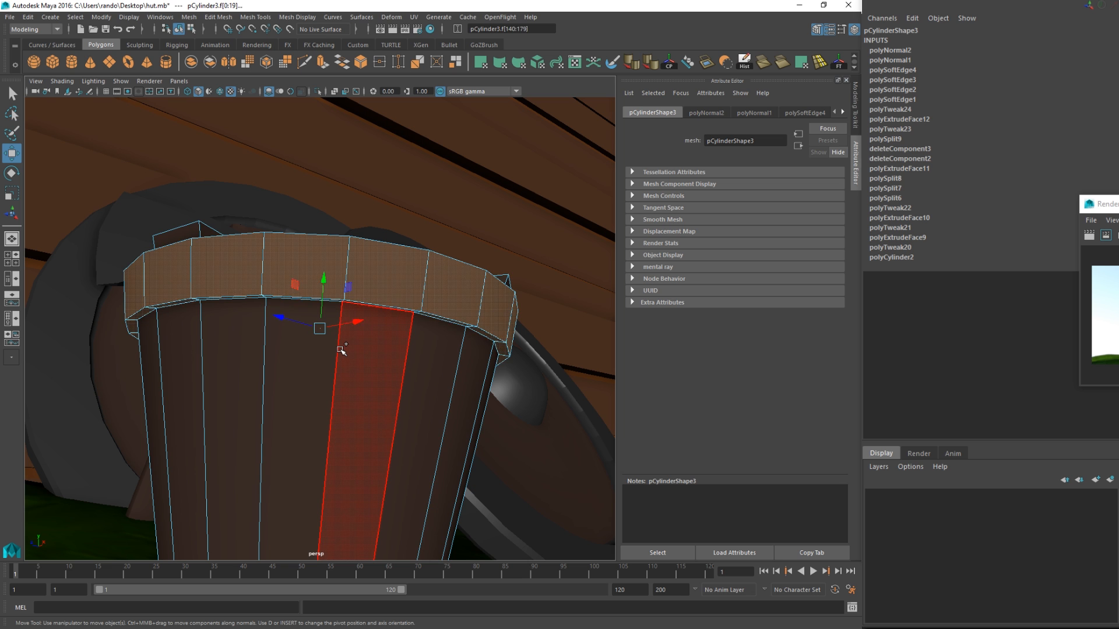
scroll(357, 344, down, 3)
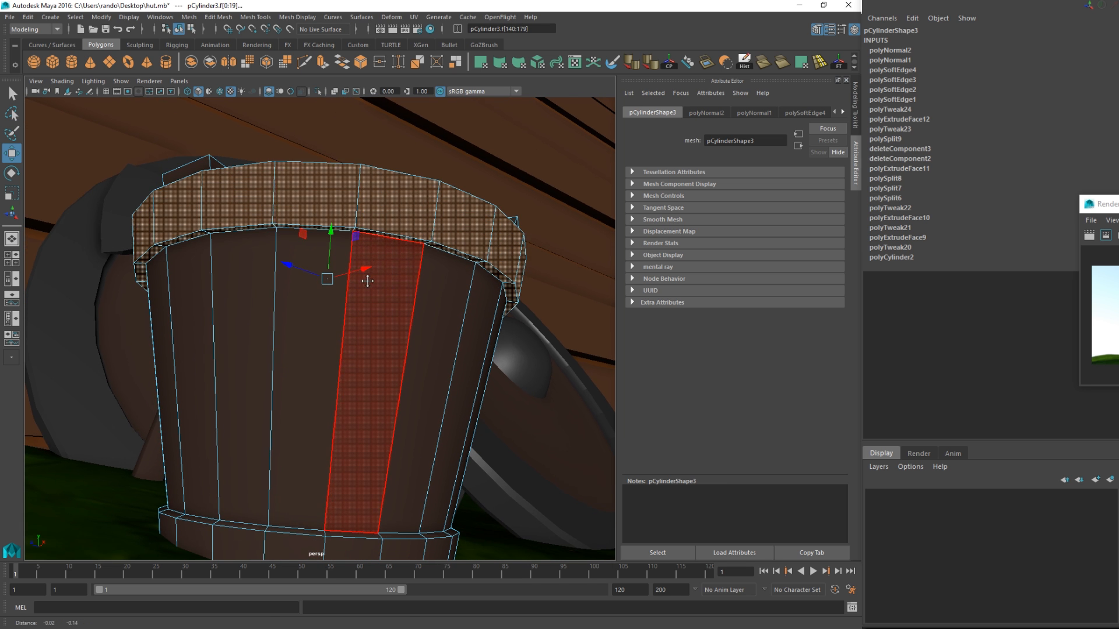
right_click(345, 219)
mouse_move(305, 494)
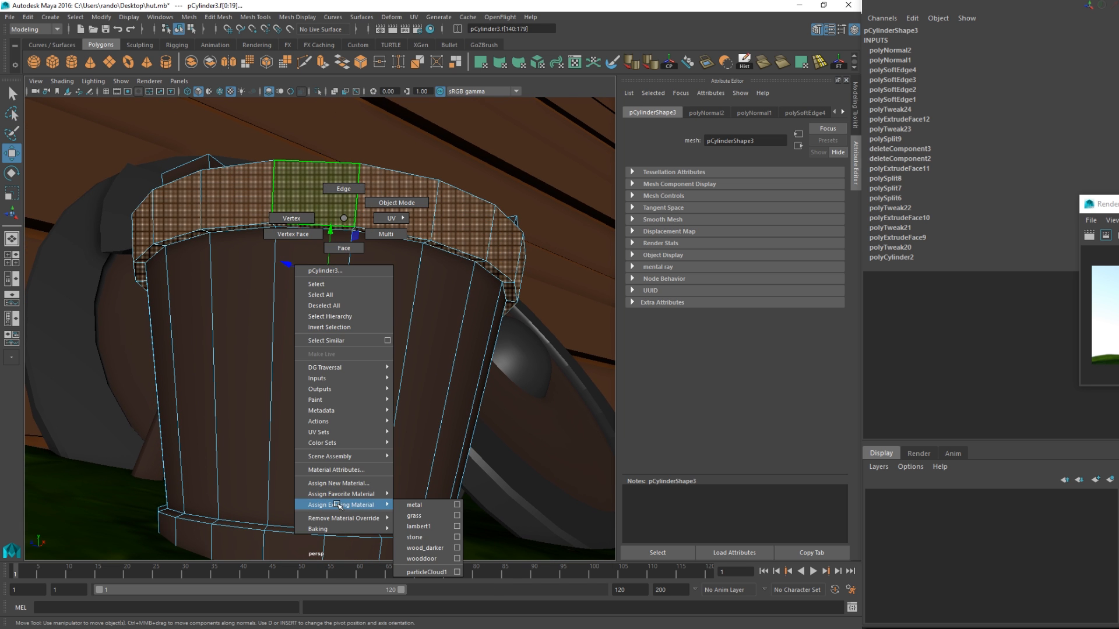
click(428, 513)
Select the face loops of the bucket's lower band and assign the metal material to them.
double_click(260, 540)
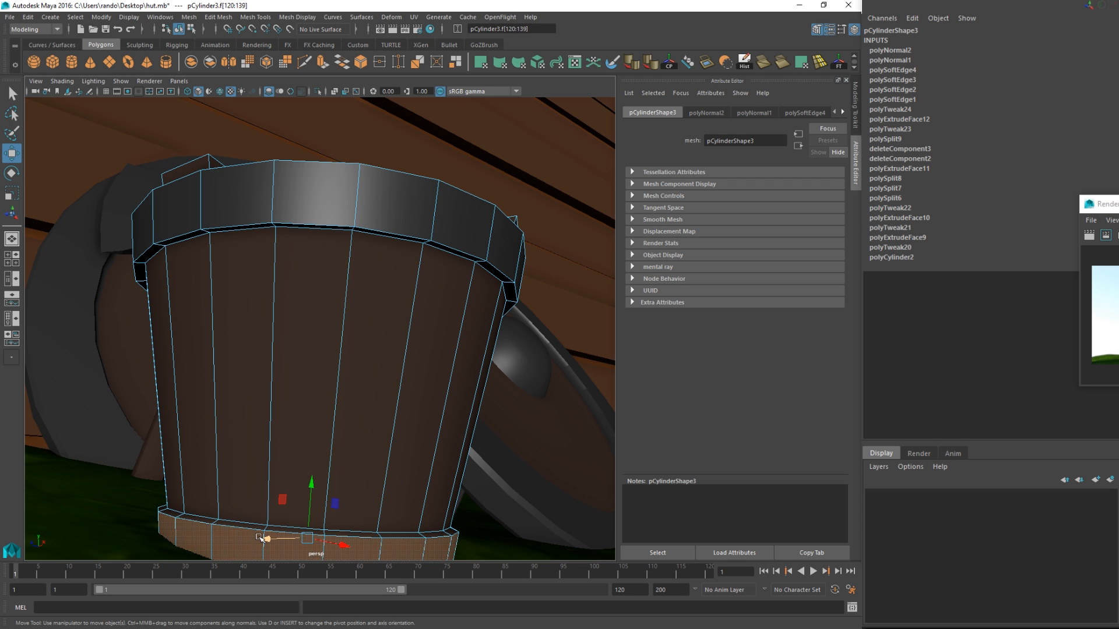
shift+double_click(262, 537)
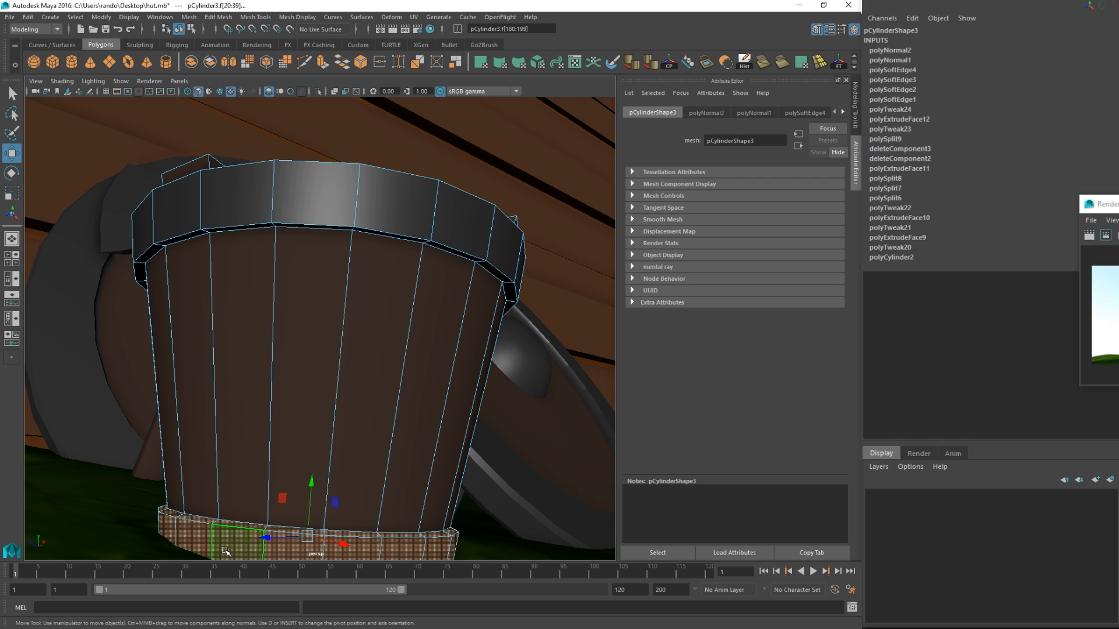
right_click(225, 551)
mouse_move(257, 584)
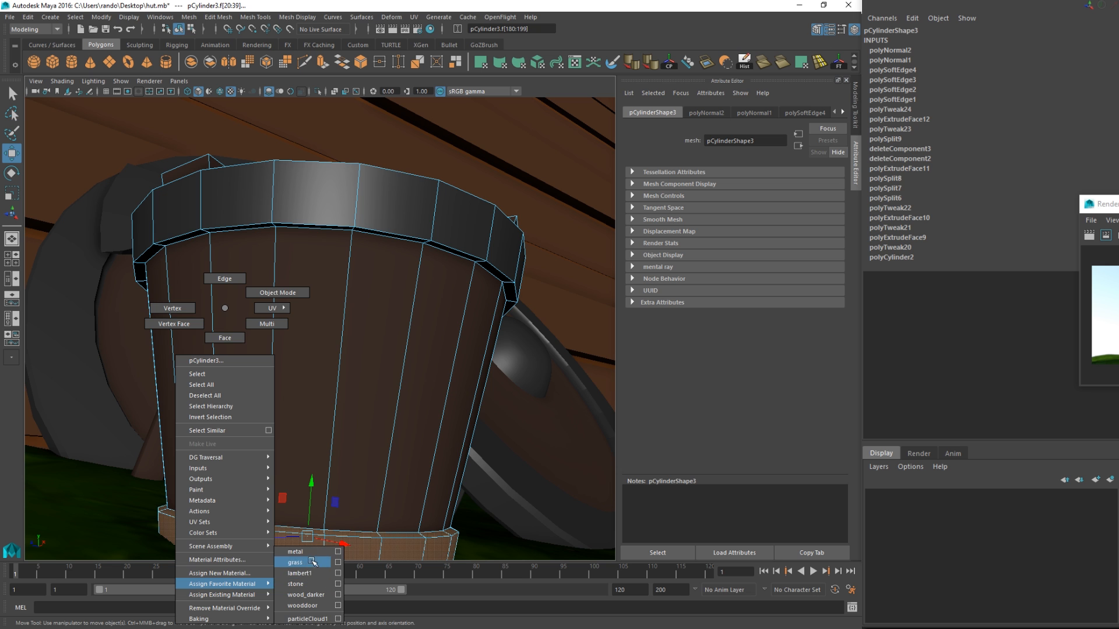
click(308, 551)
Raise the axe in object mode to about Translate Y 1.33, so its head sits near the rear shield's upper edge.
alt+drag(308, 349, 310, 385)
scroll(310, 385, down, 6)
alt+drag(309, 302, 332, 293)
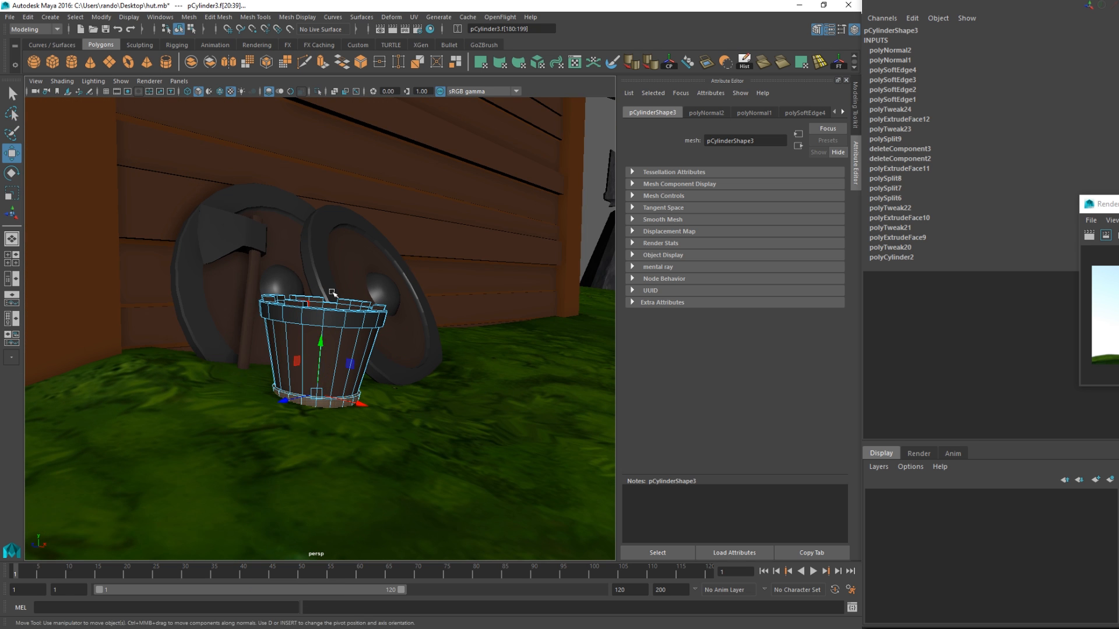
right_drag(250, 238, 302, 223)
click(254, 280)
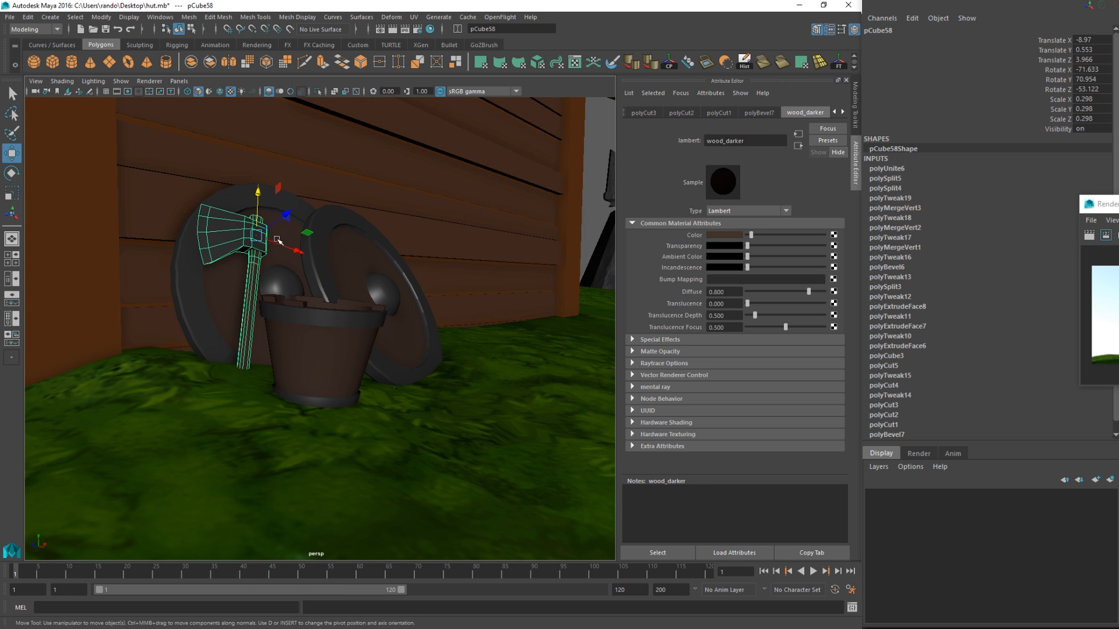
drag(258, 193, 282, 135)
Adjust the rear shield's placement so it leans against the hut's side wall behind the axe.
click(261, 185)
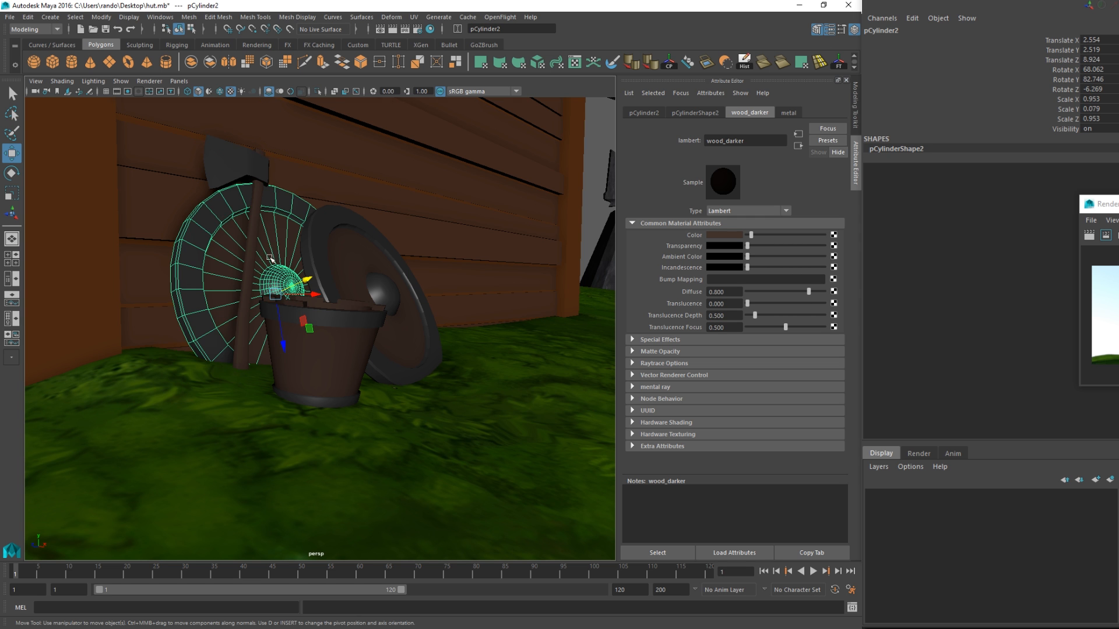
alt+drag(269, 257, 241, 223)
drag(165, 254, 173, 256)
click(198, 305)
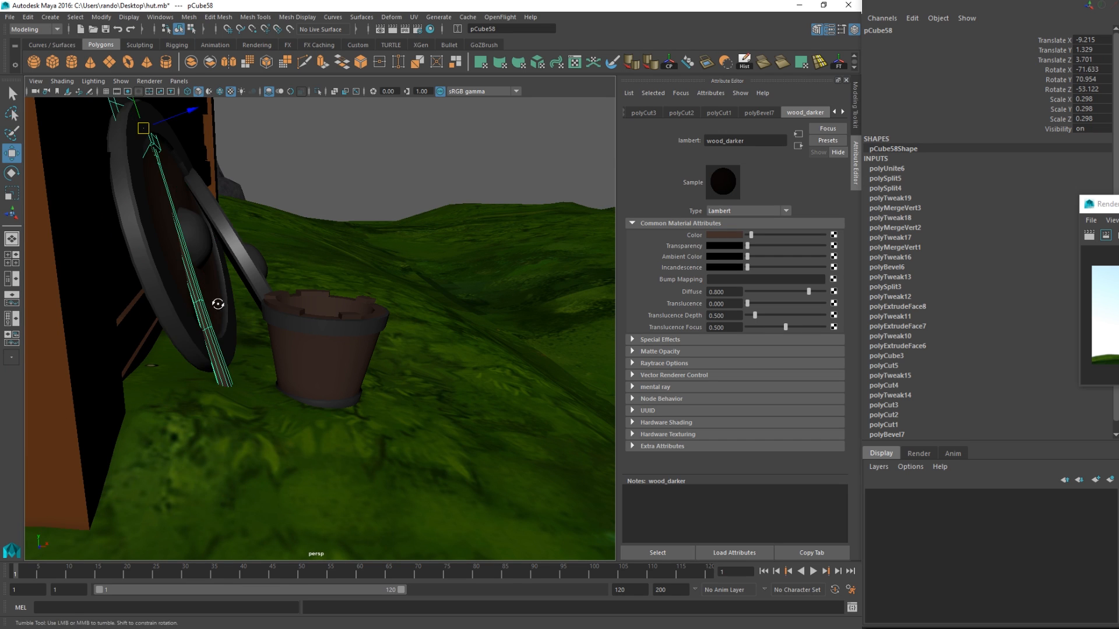
Move the front shield behind the bucket to Translate X 3.162, Y 2.555 and Z 7.818.
alt+drag(201, 303, 430, 352)
click(307, 372)
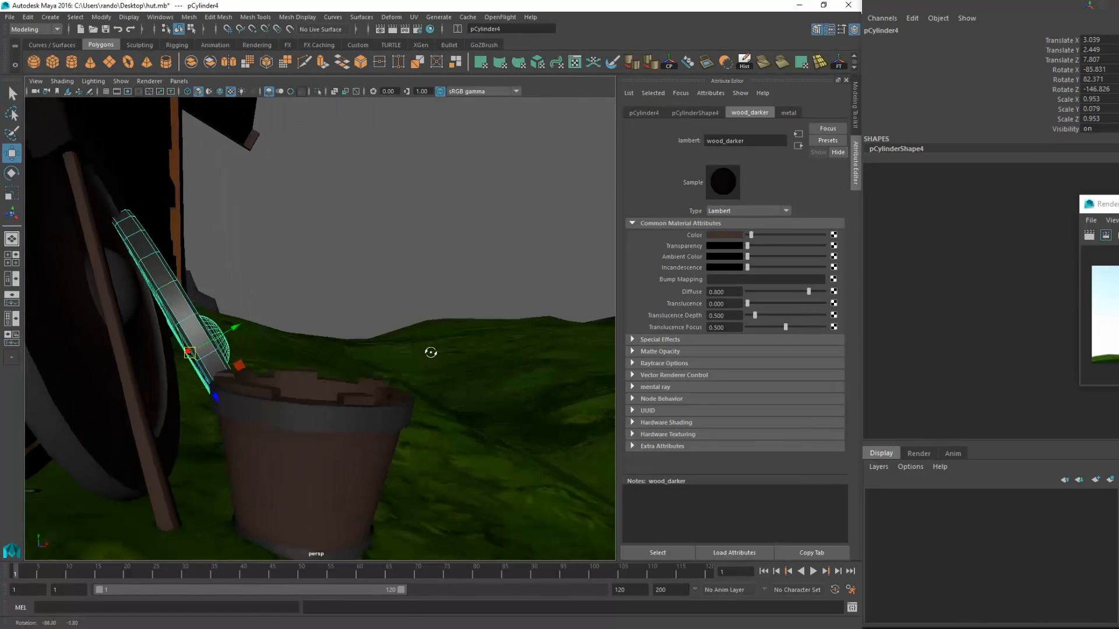
drag(195, 347, 117, 335)
alt+right_drag(117, 334, 93, 335)
alt+middle_drag(93, 335, 276, 383)
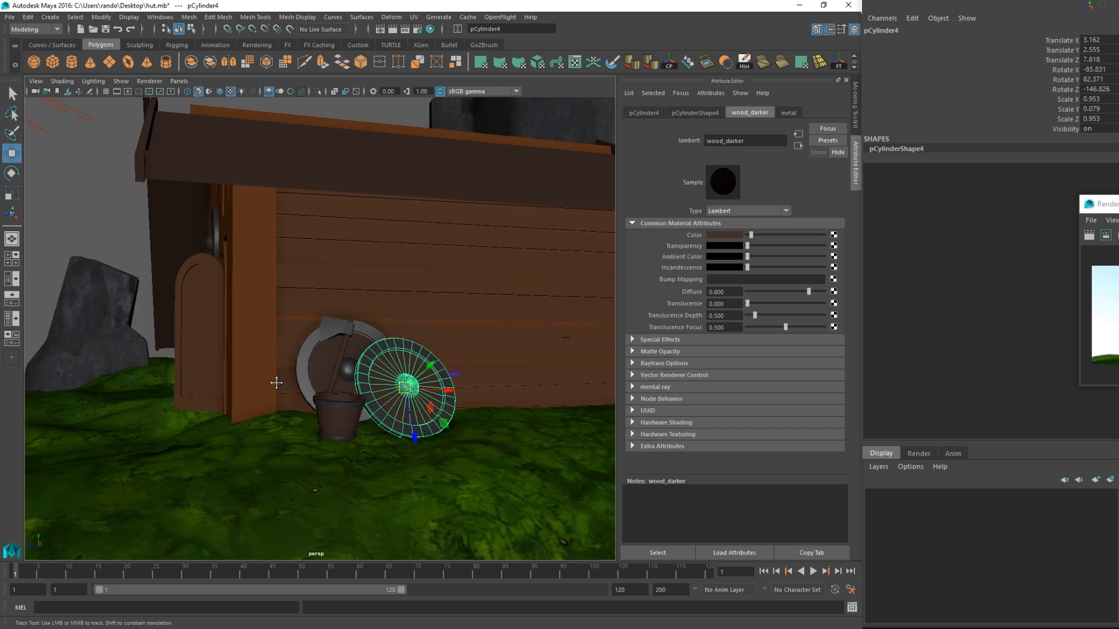
Duplicate the bucket and place the copy under the roof overhang on the opposite side of the hut, lowering it onto the grass.
alt+drag(277, 383, 250, 349)
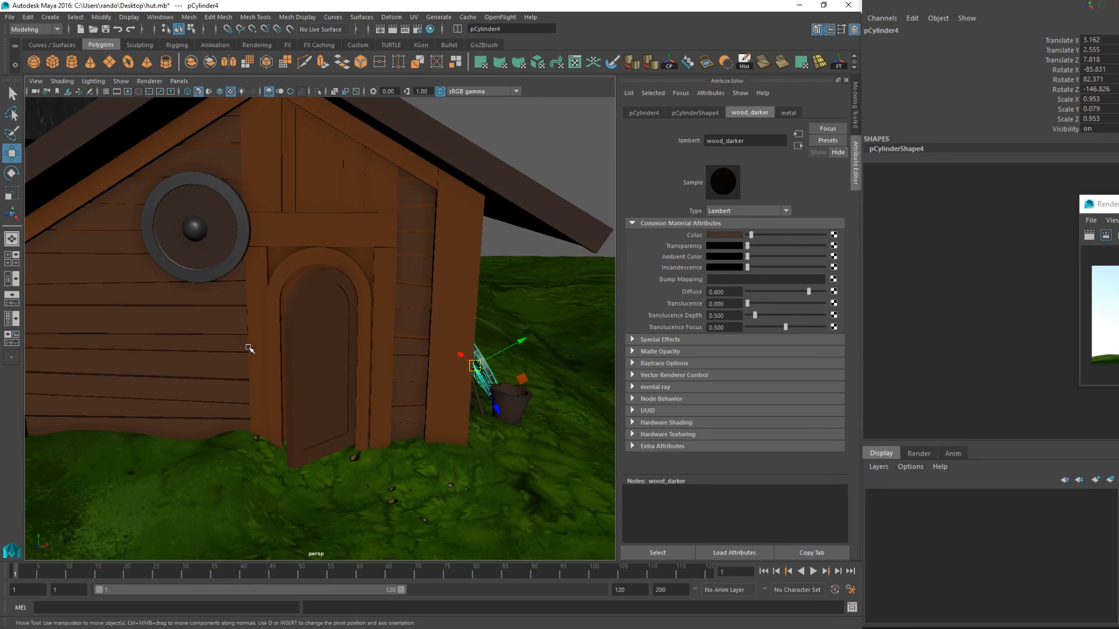
scroll(252, 346, down, 5)
scroll(261, 366, up, 5)
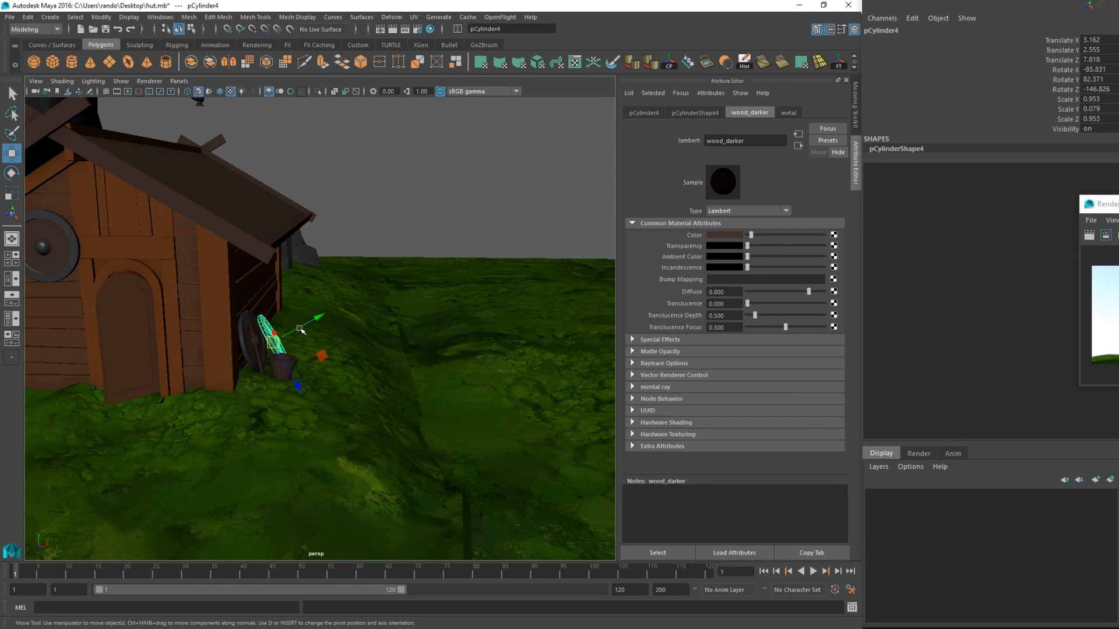
alt+drag(303, 345, 209, 345)
click(328, 371)
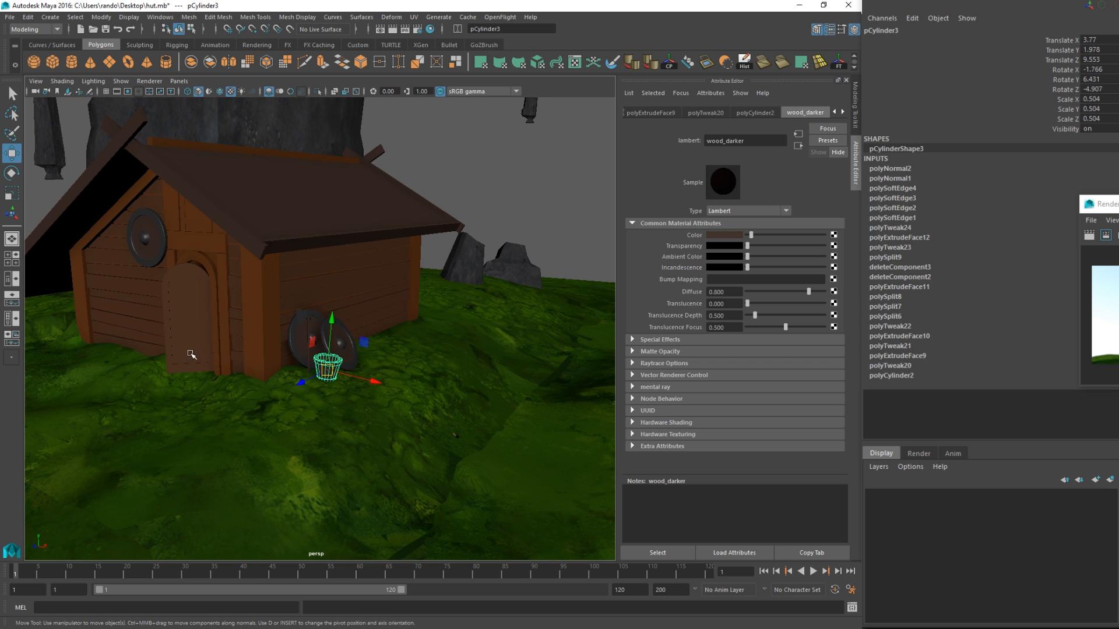
alt+middle_drag(193, 354, 429, 379)
key(ctrl+d)
key(v)
drag(461, 380, 158, 340)
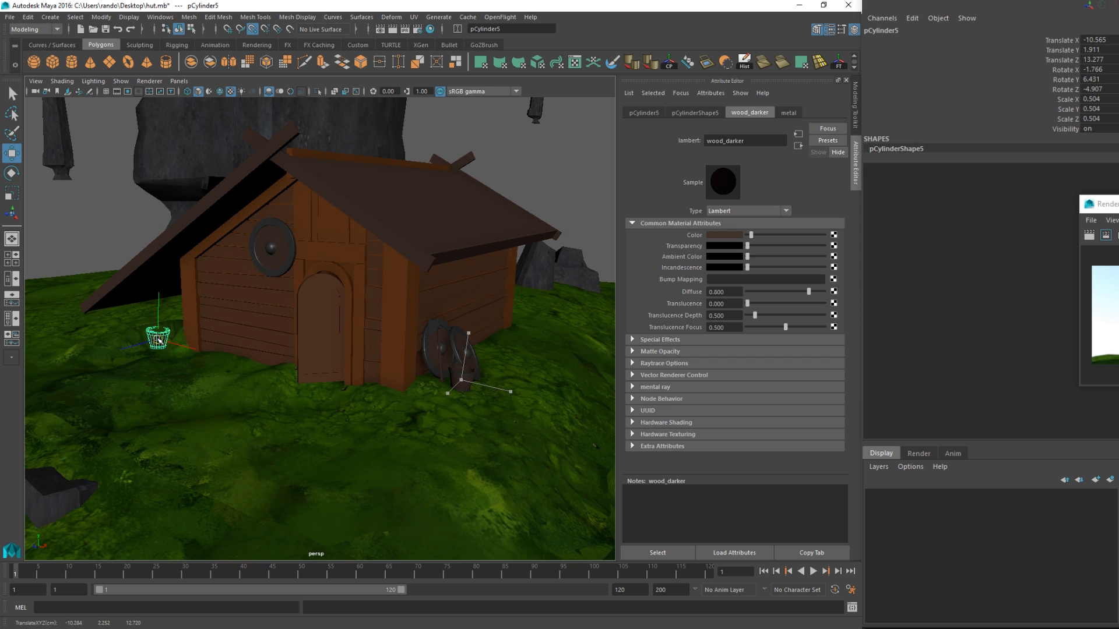
key(f)
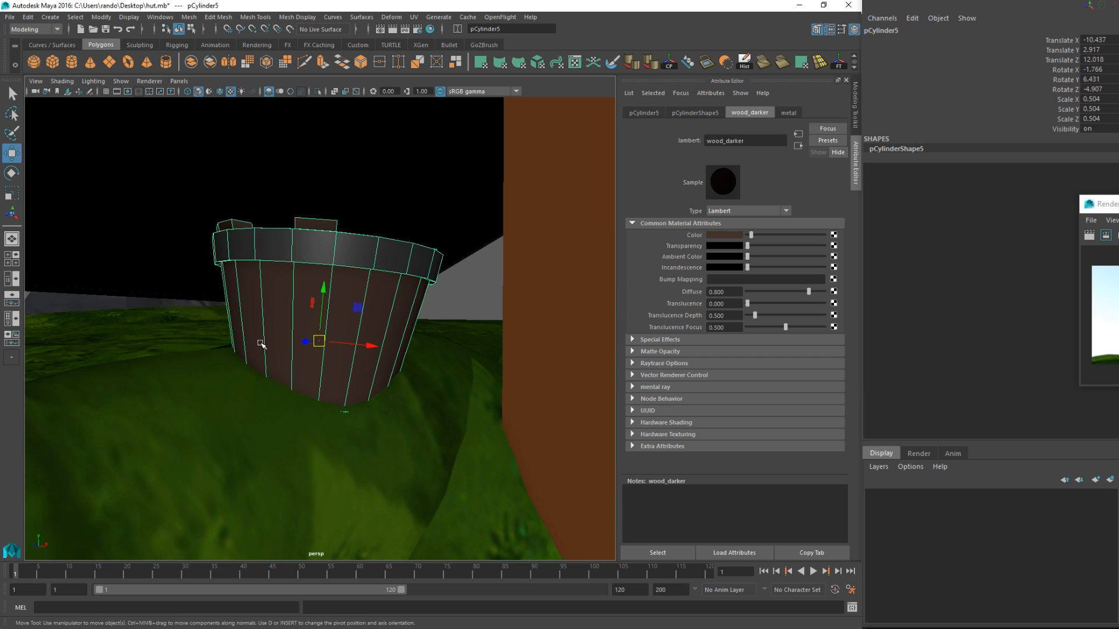
drag(324, 290, 342, 391)
Reshape the grass ground near the duplicated bucket and the hut's front wall with the Sculpt Geometry Tool.
scroll(297, 322, down, 5)
scroll(327, 354, down, 2)
click(273, 389)
scroll(341, 391, up, 3)
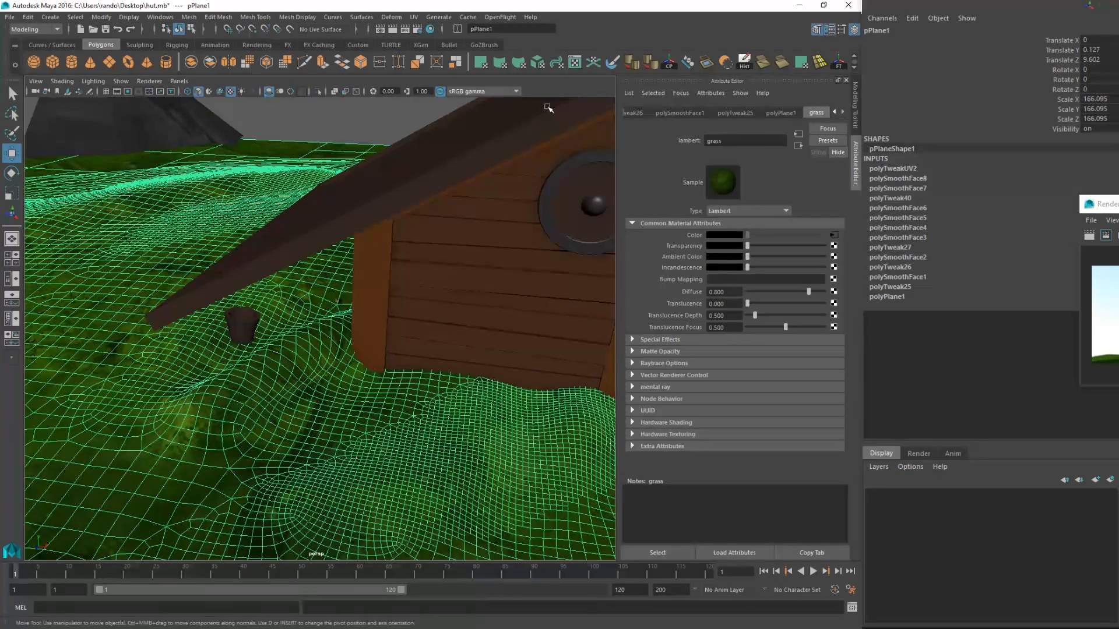
click(611, 62)
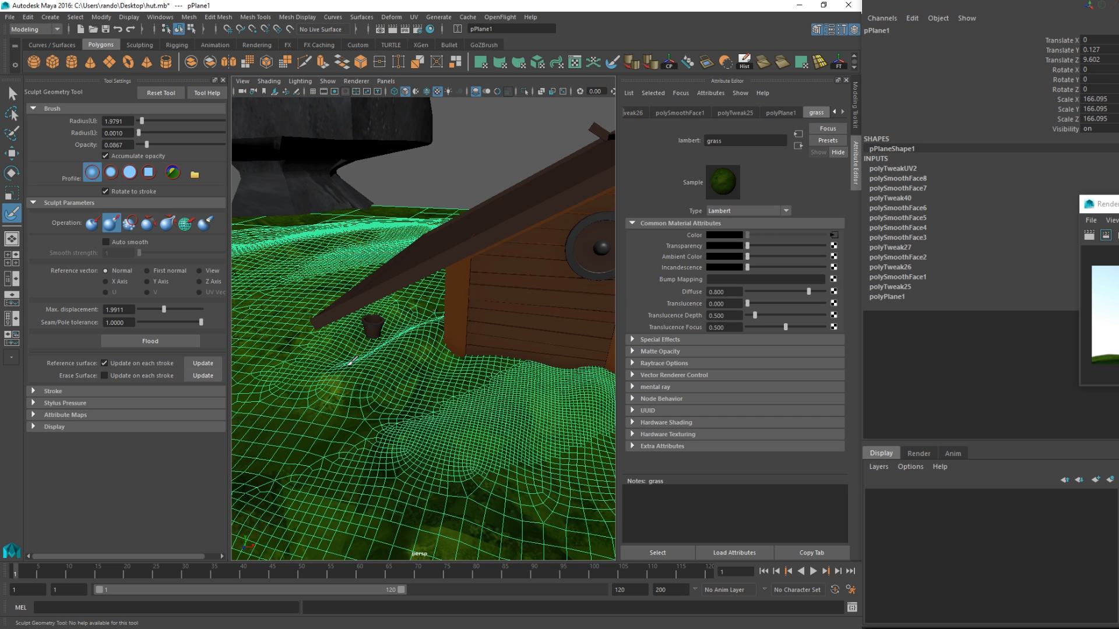
mouse_move(356, 363)
mouse_down()
mouse_move(365, 370)
mouse_move(395, 357)
mouse_move(362, 366)
mouse_move(373, 379)
mouse_move(315, 390)
mouse_move(407, 379)
mouse_move(400, 319)
mouse_move(383, 312)
mouse_move(384, 378)
mouse_up()
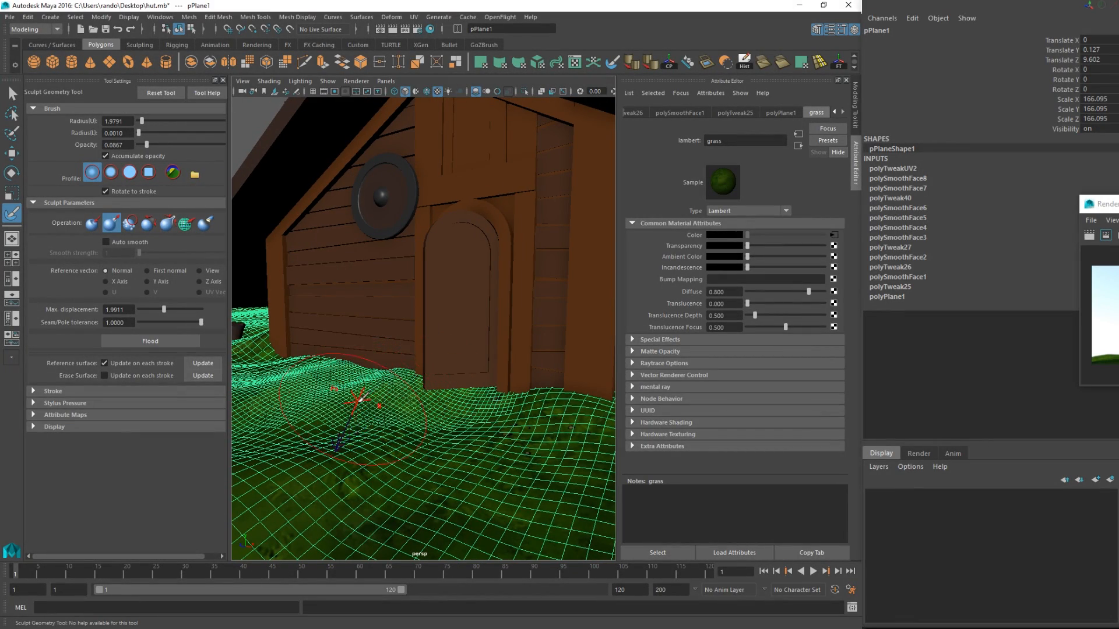
alt+drag(360, 400, 425, 354)
key(q)
mouse_move(425, 309)
right_down()
mouse_move(469, 323)
mouse_move(477, 293)
right_up()
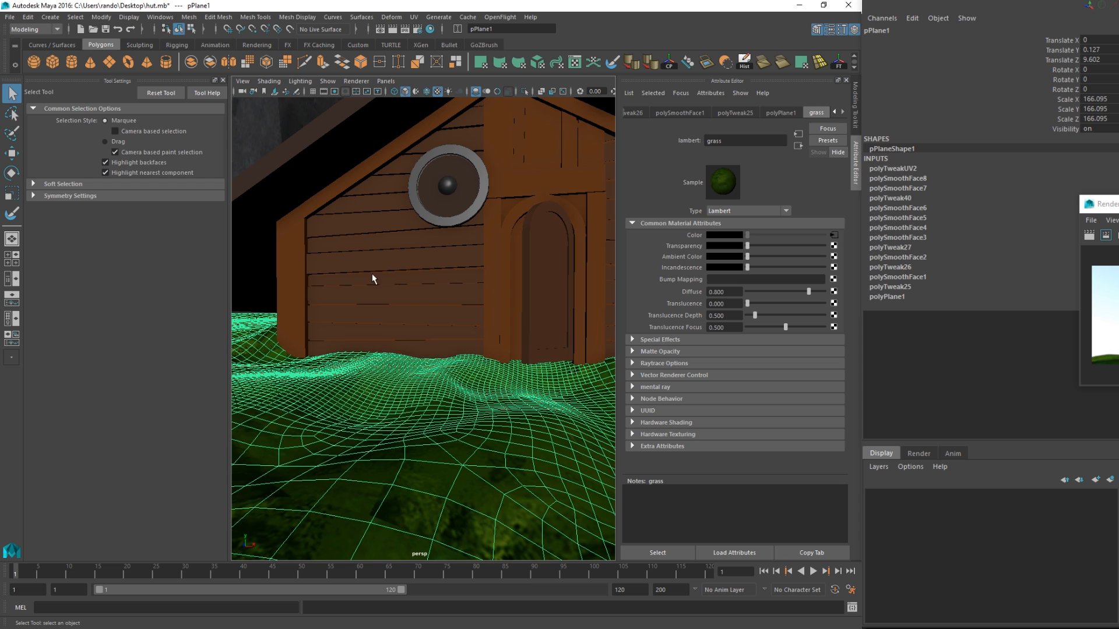
Render the scene through the persp1 camera with mental ray to check the prop placement.
click(275, 154)
scroll(327, 188, down, 5)
drag(1108, 204, 328, 226)
click(198, 252)
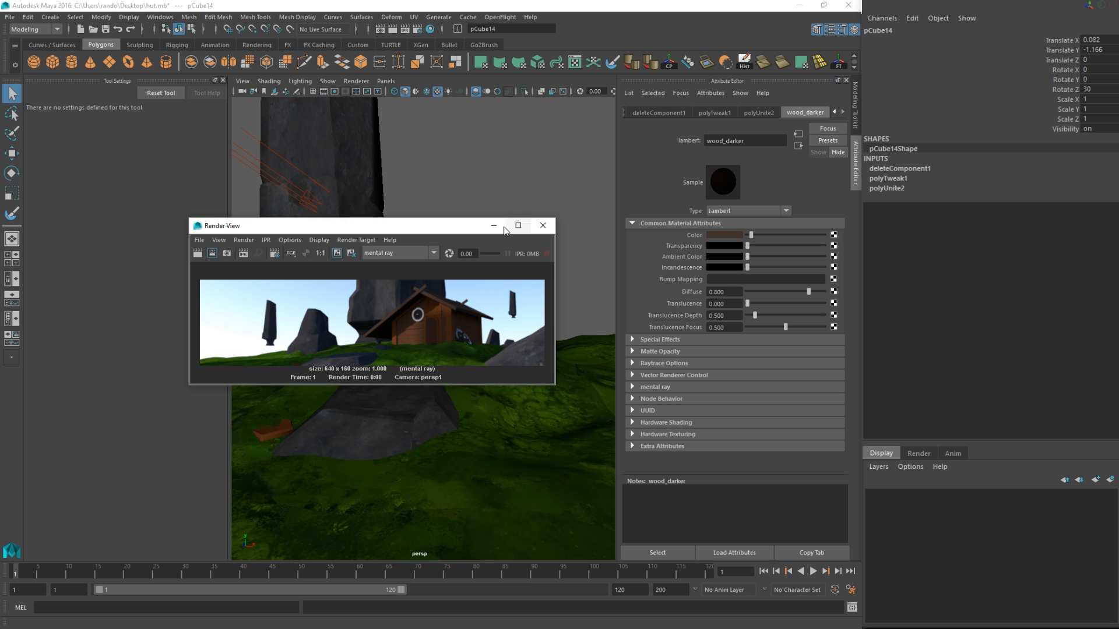
drag(454, 228, 1116, 236)
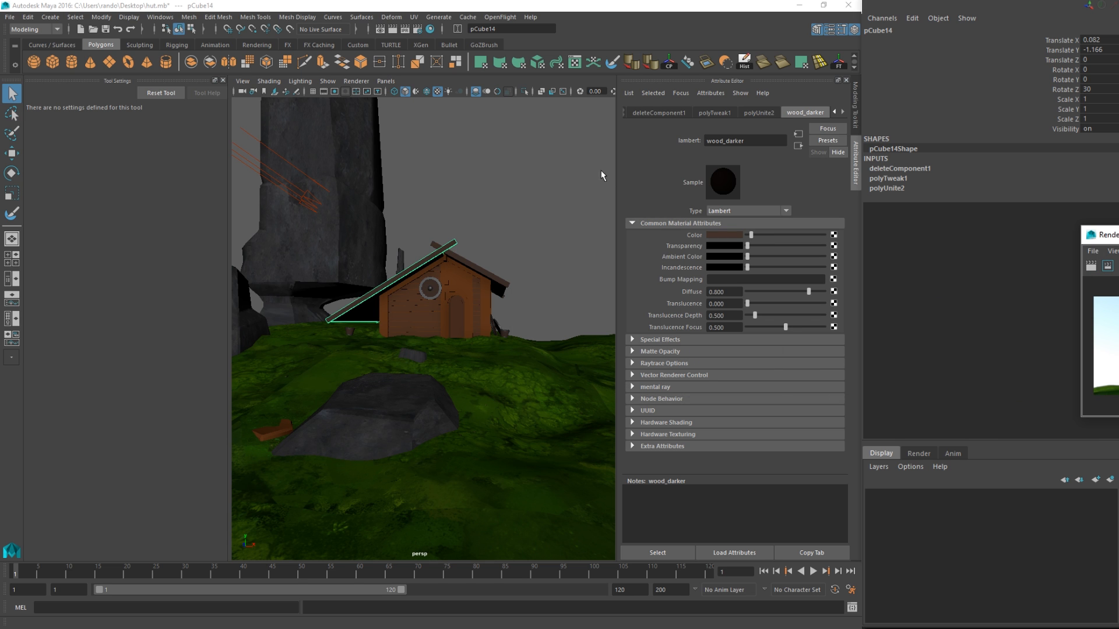
Set the sun light's intensity to 2.199 and the physical sky's Multiplier to 0.5 and Saturation to 1.5.
click(307, 204)
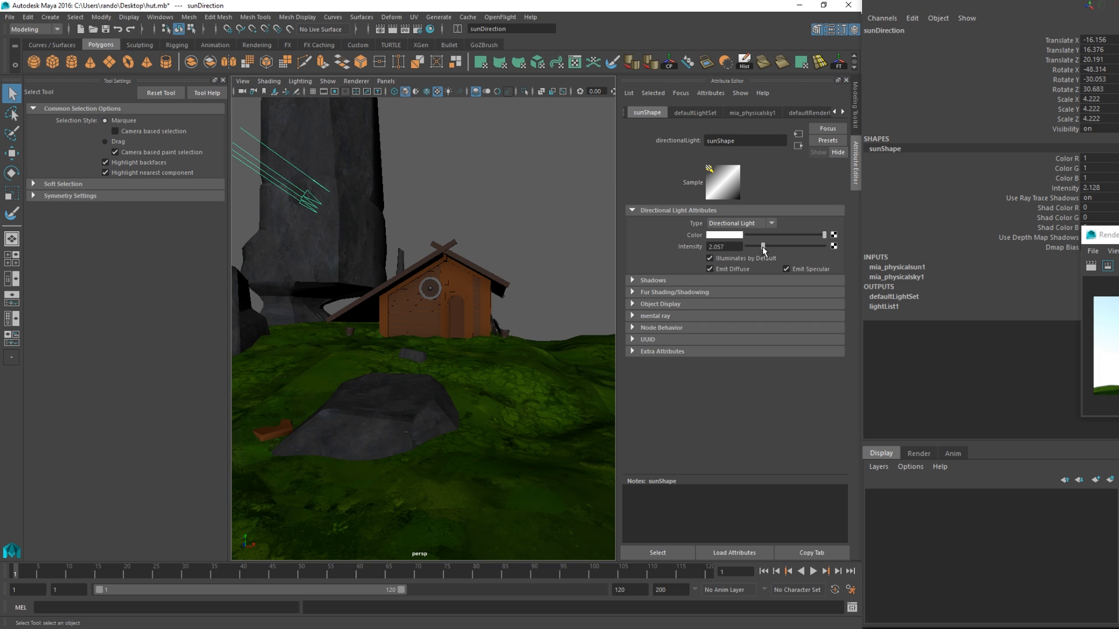
click(695, 112)
click(759, 113)
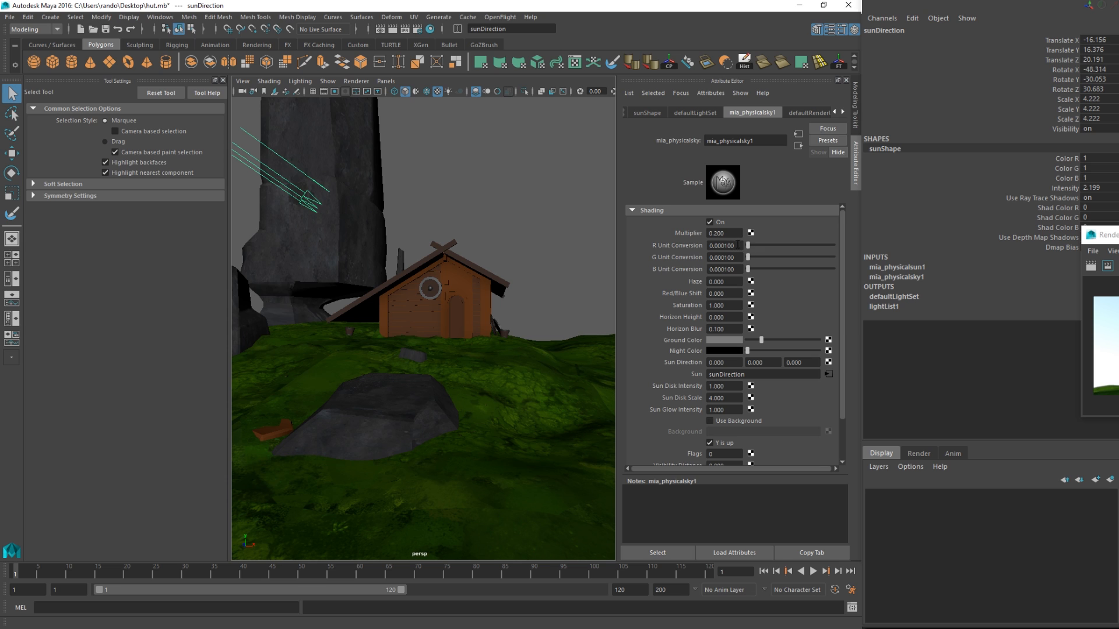
drag(732, 306, 705, 307)
text(1)
text(5)
Render the scene again to check the brighter sun and sky settings.
drag(1118, 239, 366, 211)
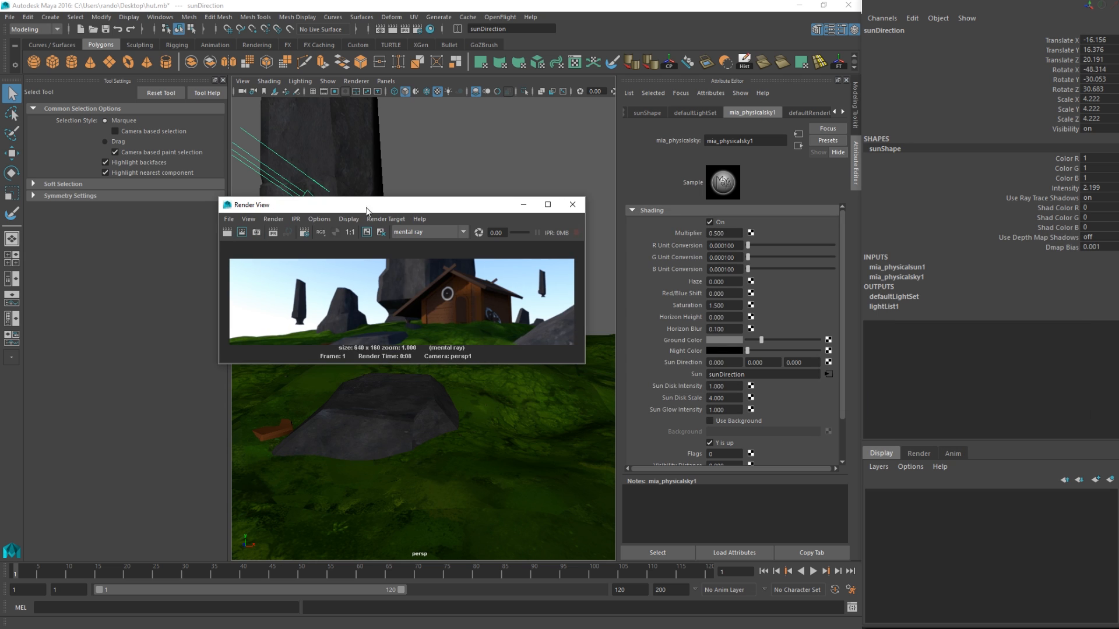
click(241, 232)
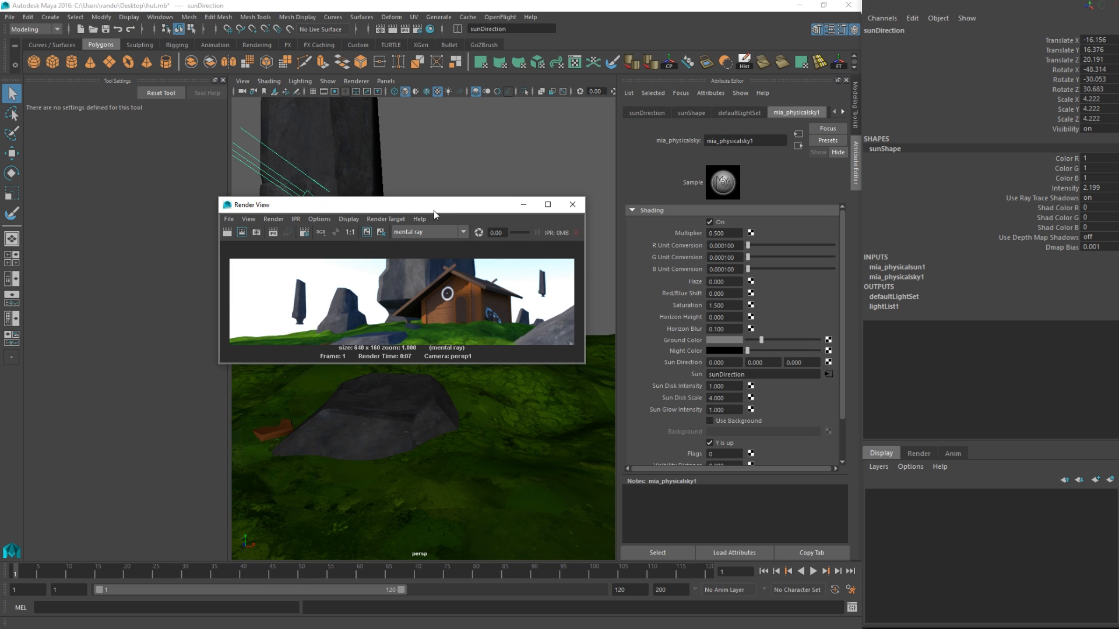
drag(433, 211, 410, 132)
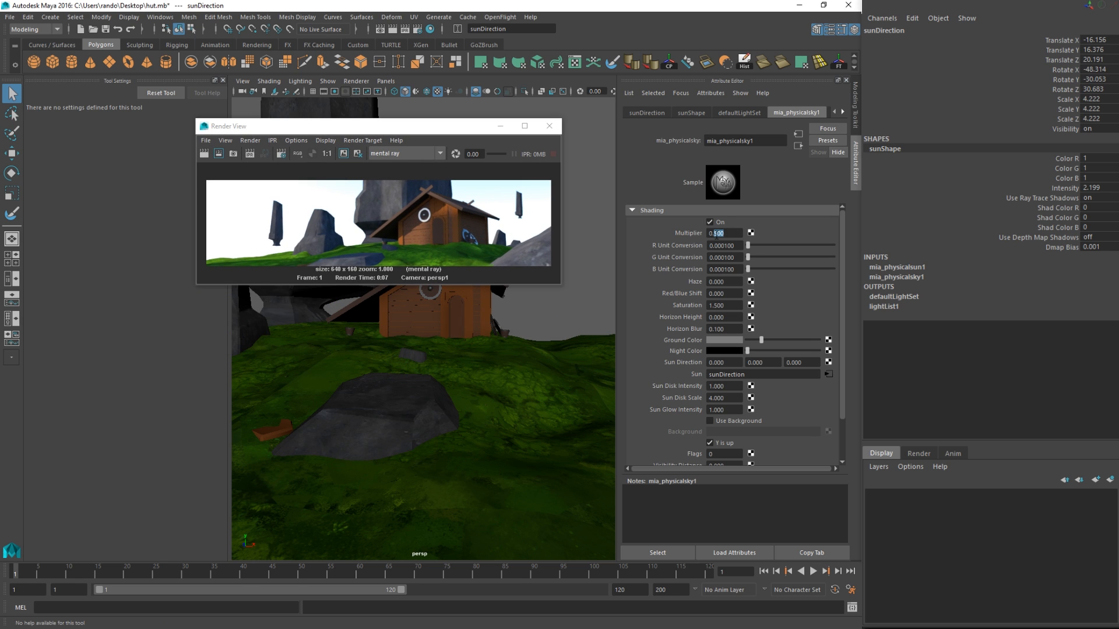
Set the physical sky's Multiplier to 0.45 and re-render the scene.
click(722, 233)
text(0.45)
key(Return)
click(204, 153)
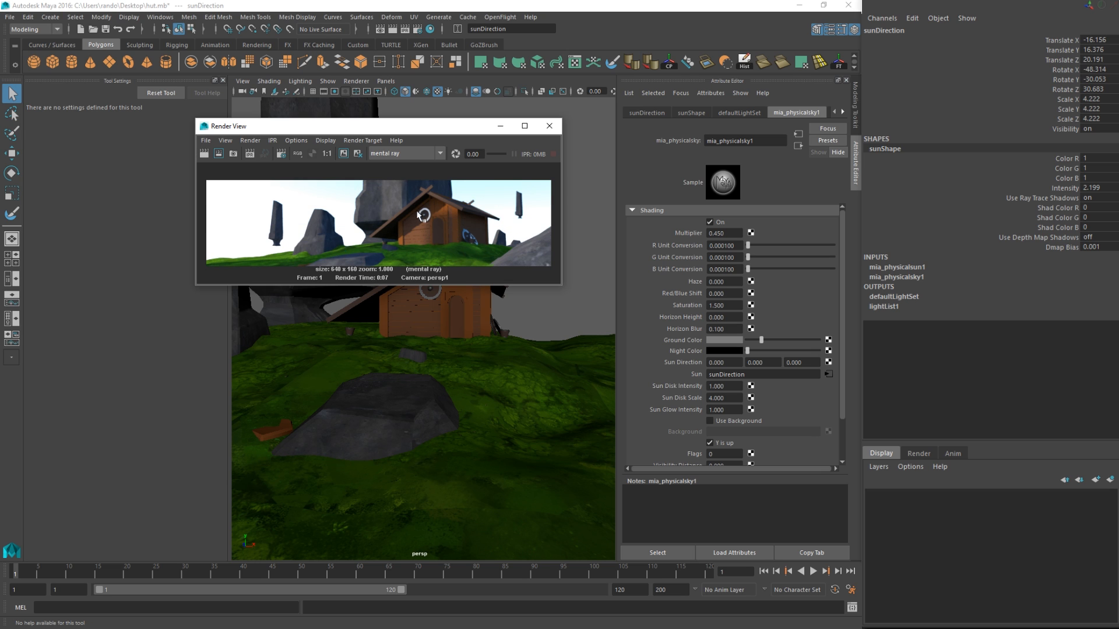
drag(349, 126, 1091, 159)
Darken the Specular Color of the metal blinn material used on the rim of the shield above the door.
click(437, 282)
key(f)
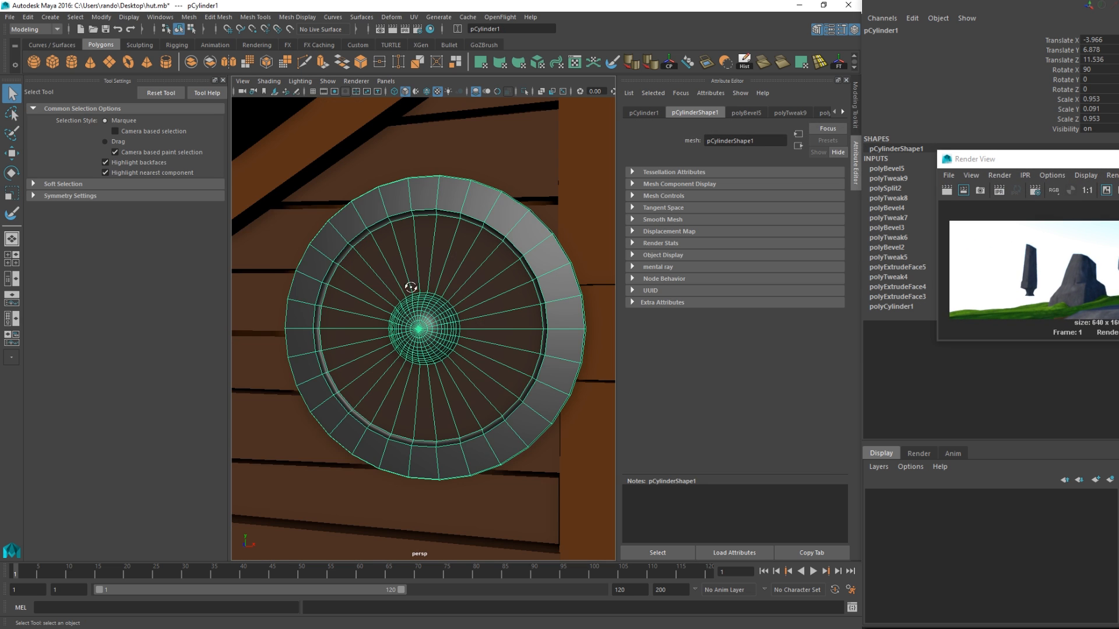
alt+drag(410, 285, 367, 285)
right_drag(491, 205, 493, 244)
click(494, 216)
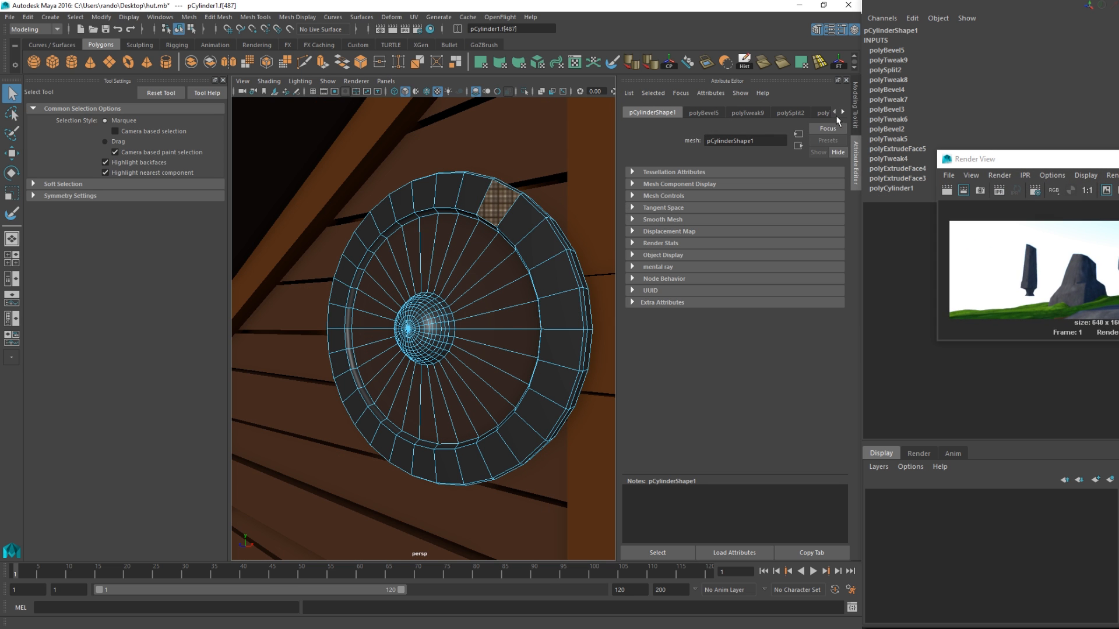
click(842, 113)
click(842, 113)
click(842, 113)
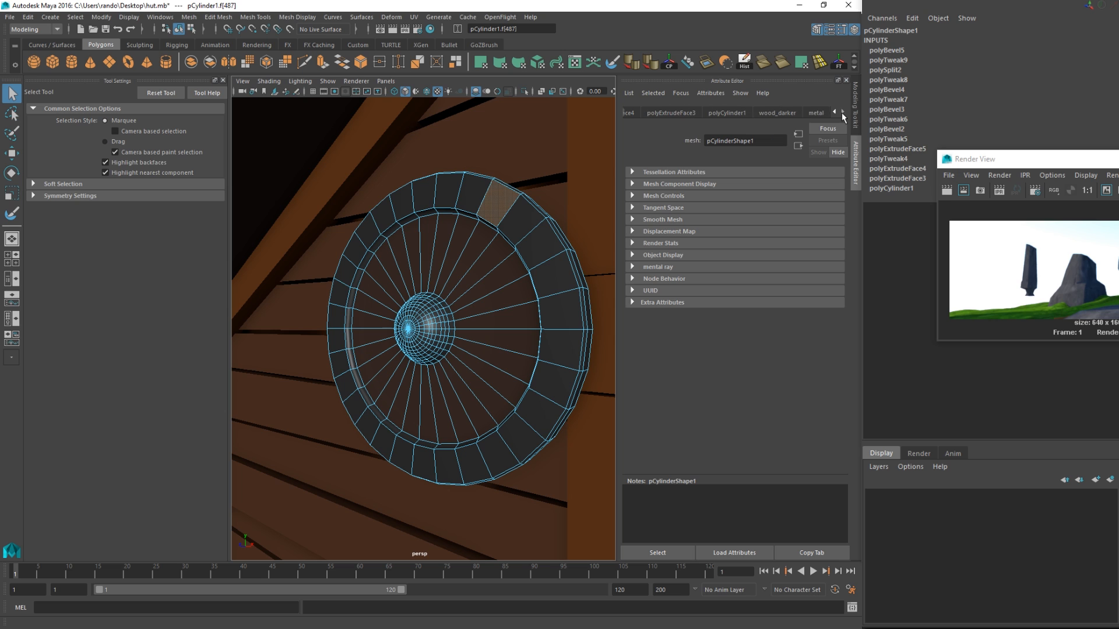
click(816, 113)
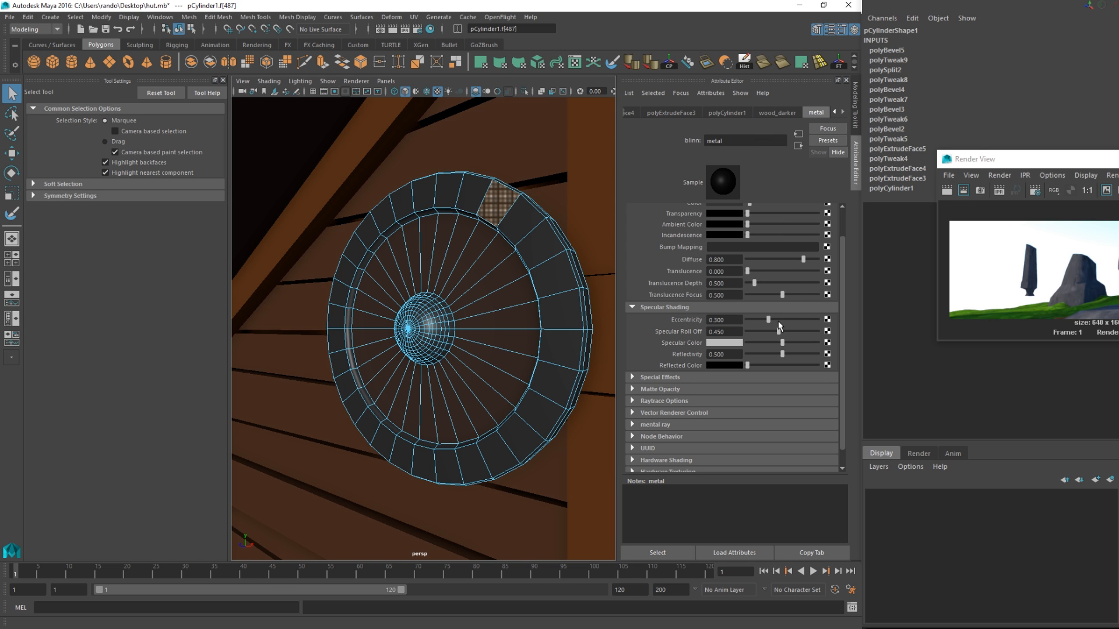
drag(778, 344, 768, 345)
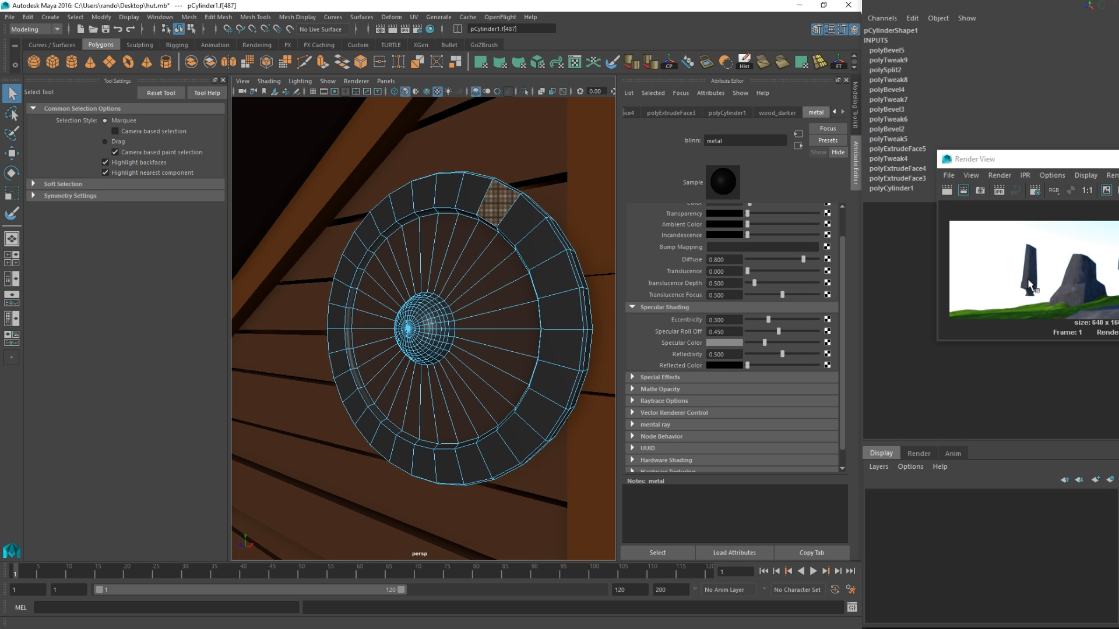
Re-render the scene to check the shield's reduced metal highlights.
drag(1113, 158, 488, 217)
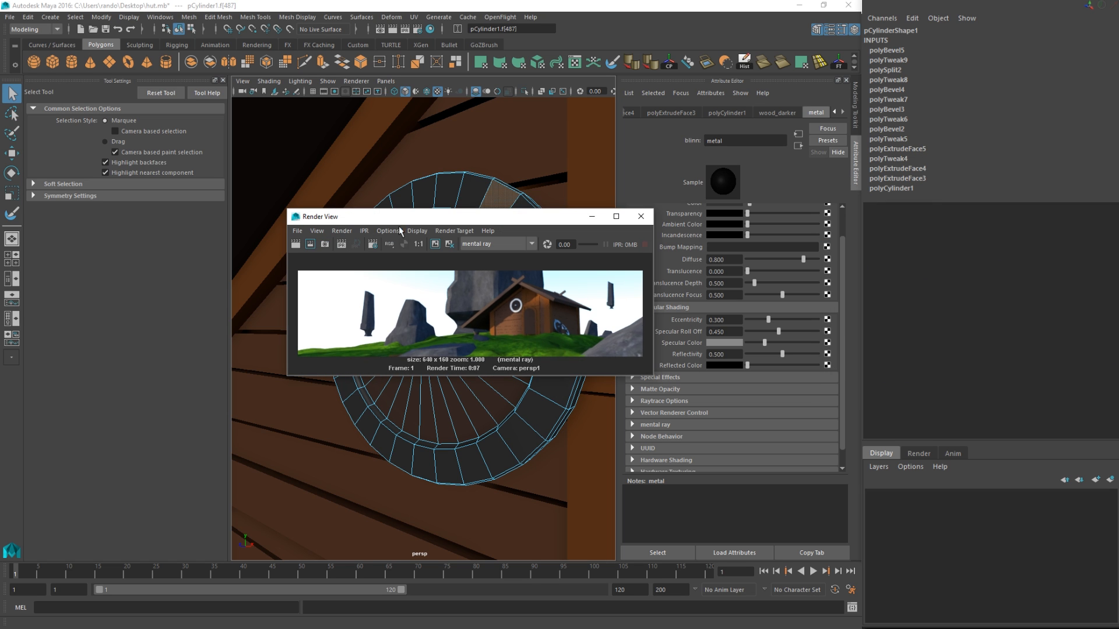
click(295, 244)
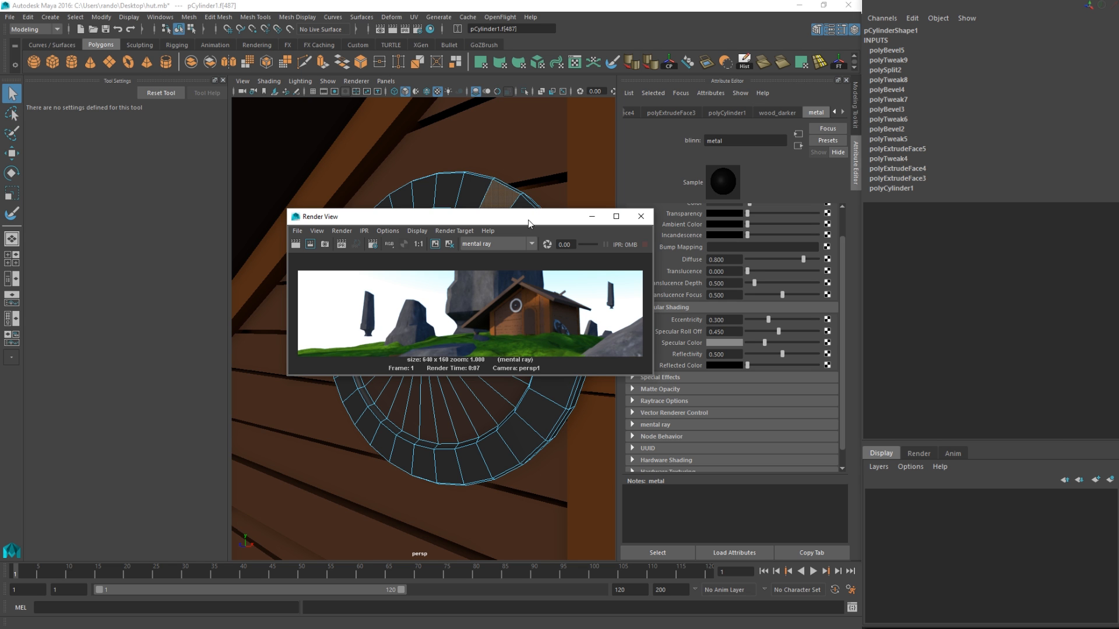
drag(529, 223, 1118, 192)
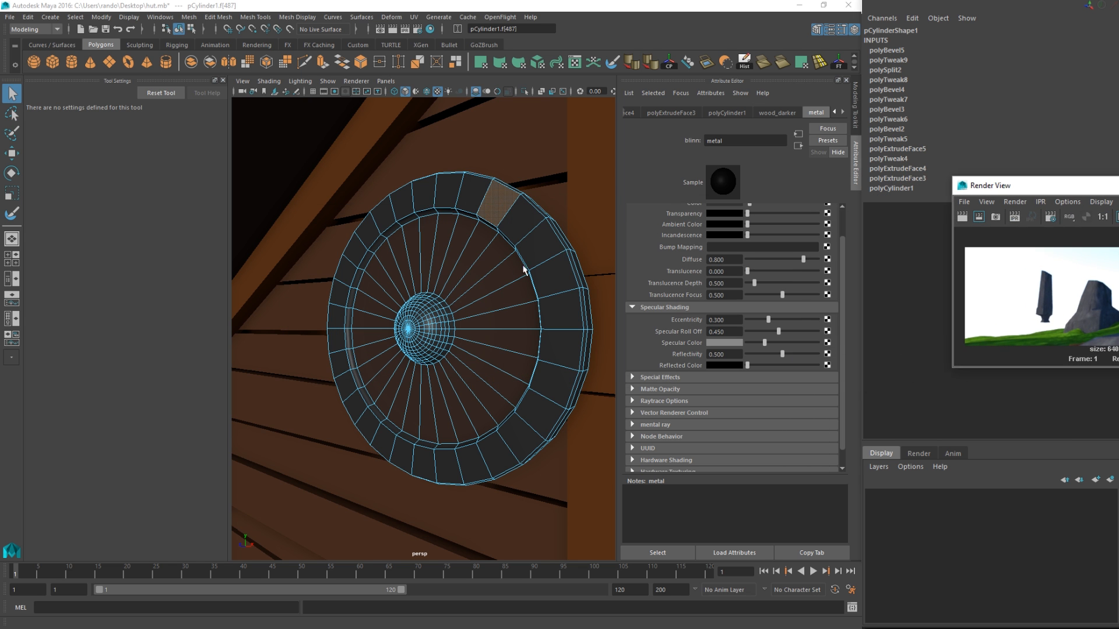
Show the Outliner beside the perspective view, close the Tool Settings, and frame the whole hut.
alt+drag(523, 266, 540, 268)
scroll(540, 270, down, 5)
key(space)
scroll(509, 296, down, 5)
scroll(422, 229, up, 4)
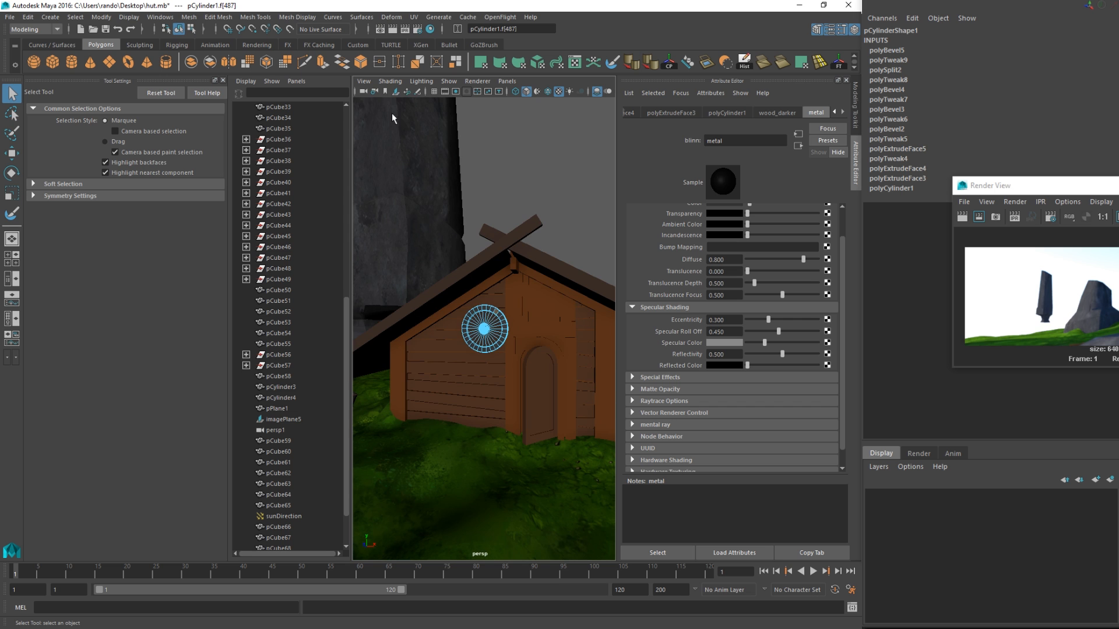
click(223, 81)
alt+drag(457, 250, 385, 294)
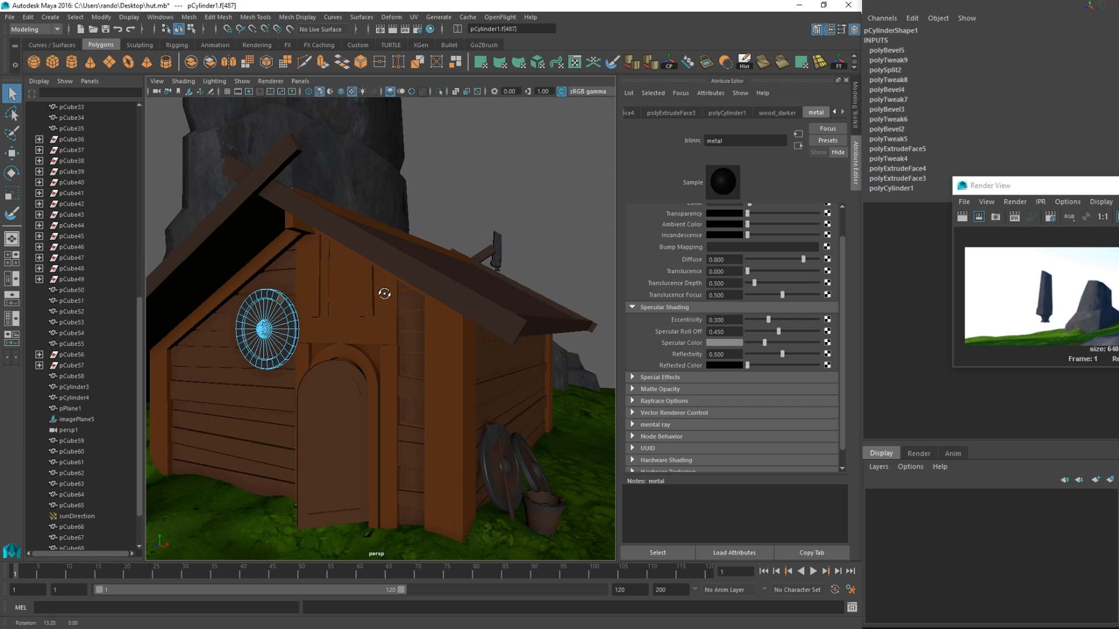
Select the sun light and open its mia_physicalsky1 settings with the render kept in view.
drag(1037, 186, 272, 227)
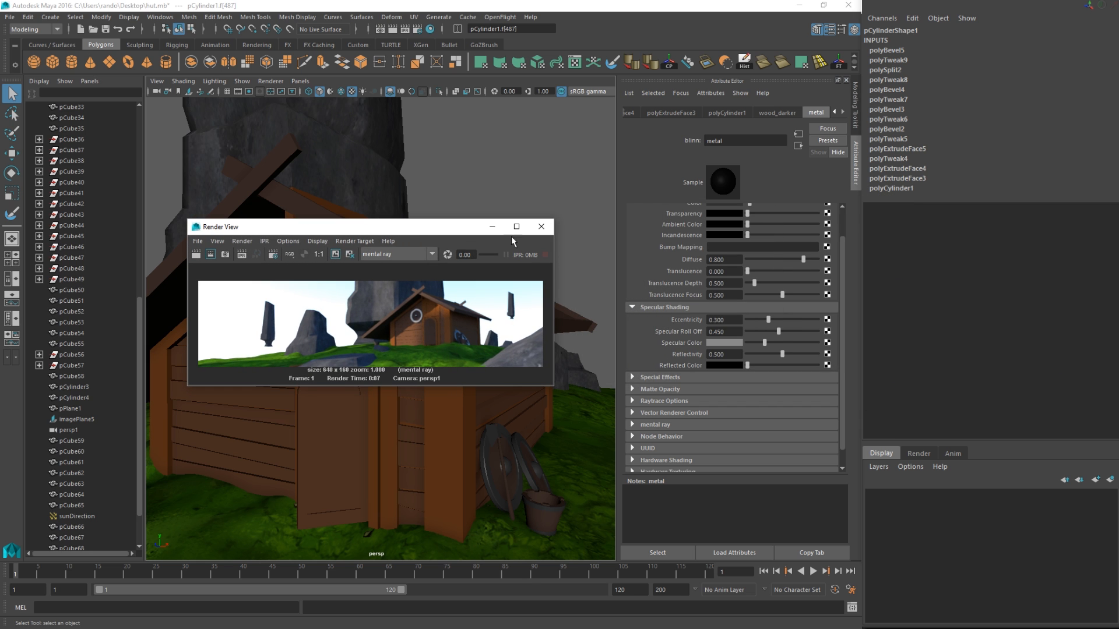
drag(378, 228, 469, 163)
alt+right_drag(484, 460, 373, 460)
alt+middle_drag(373, 385, 344, 399)
click(241, 242)
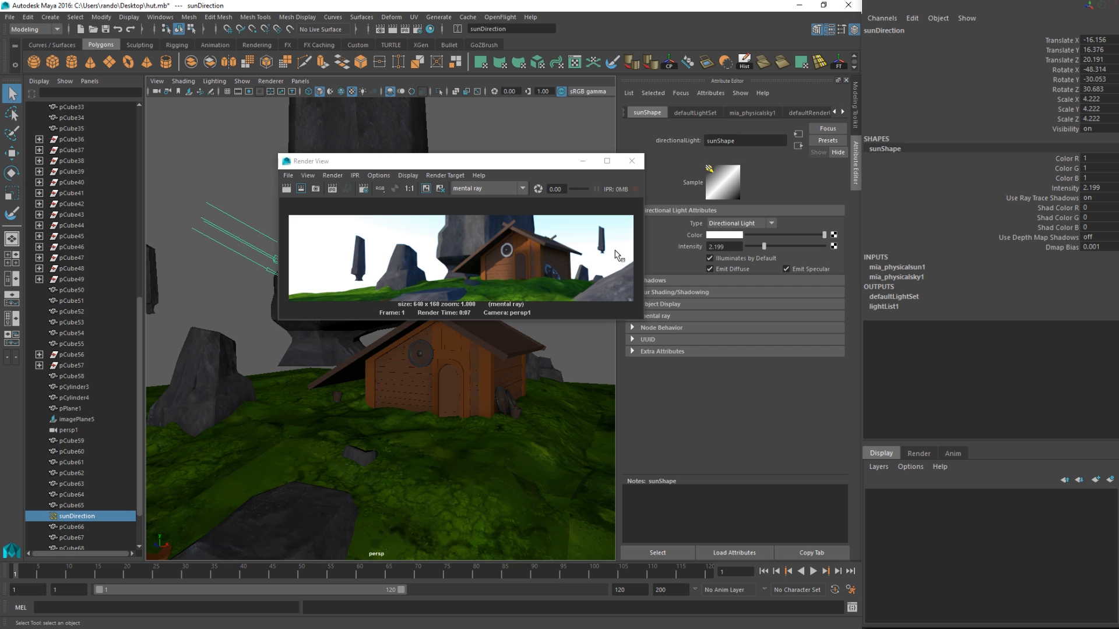
click(695, 112)
click(752, 112)
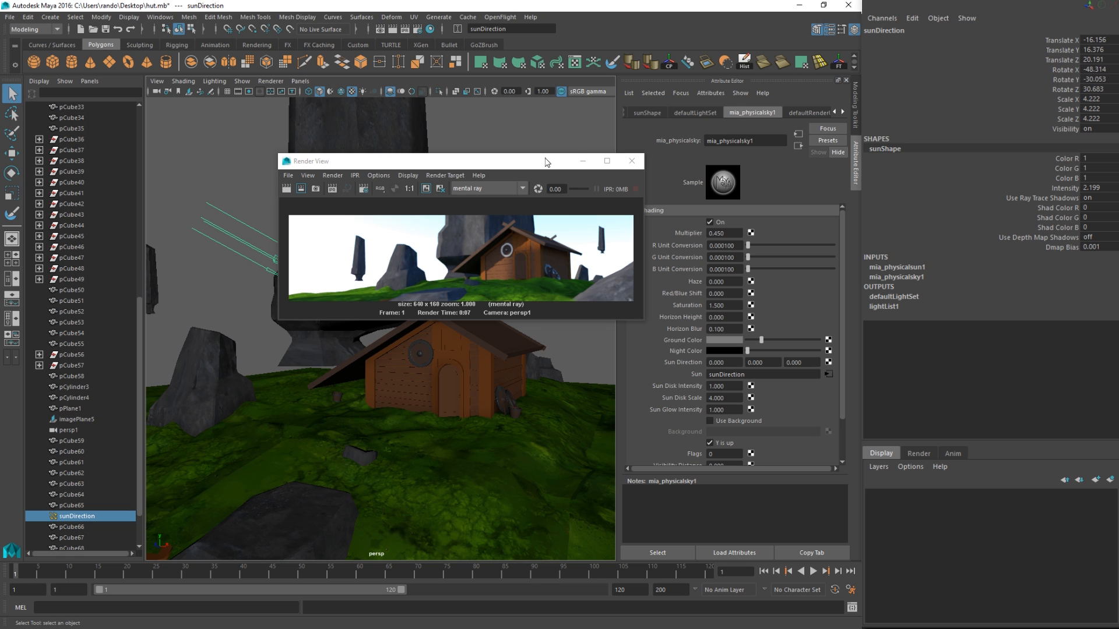
drag(528, 165, 473, 139)
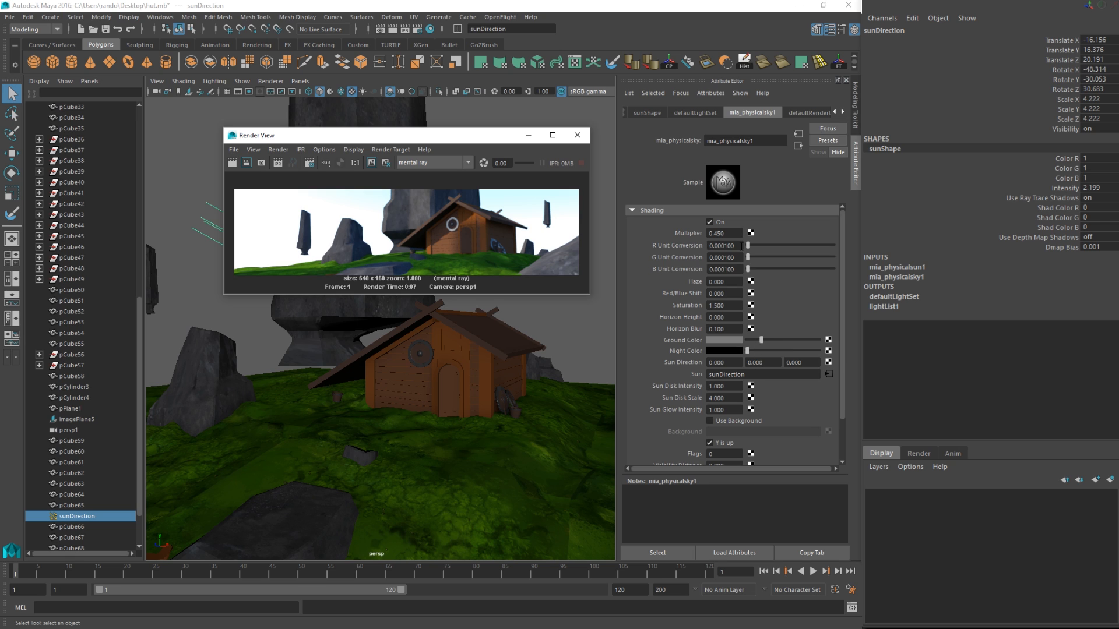
Look through the physical sky's shading settings and move the render window clear of the viewport.
scroll(787, 400, down, 3)
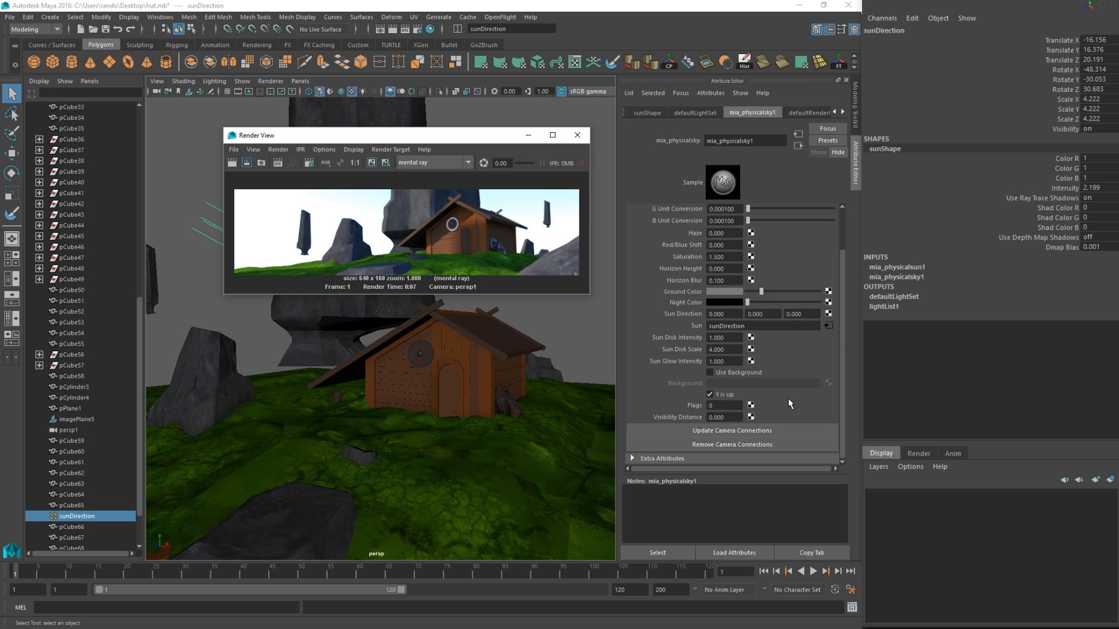
scroll(788, 397, up, 3)
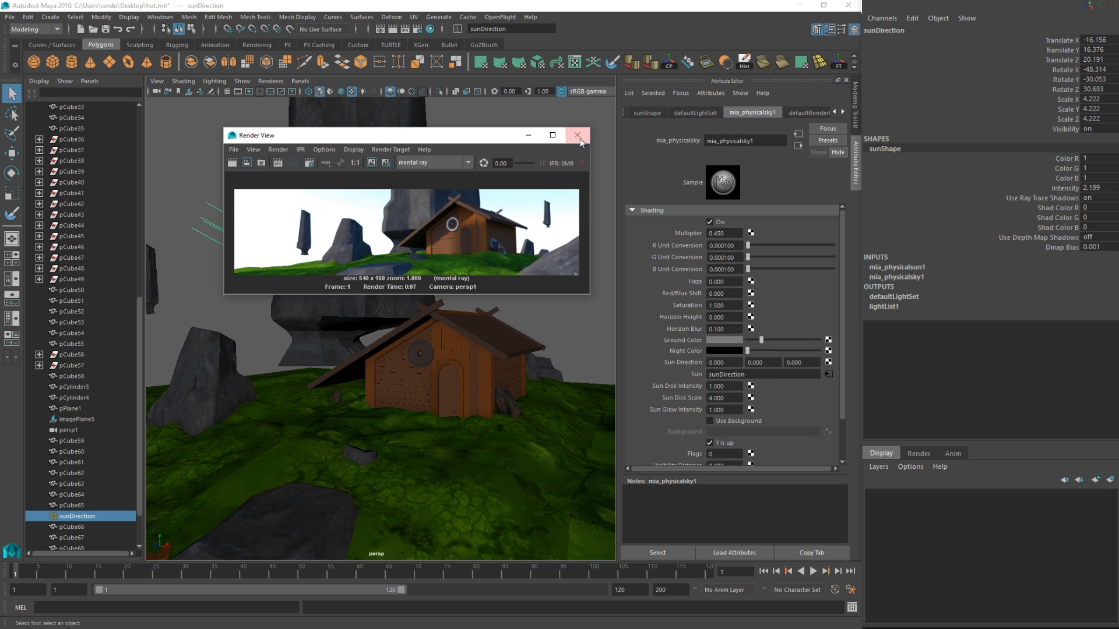
mouse_move(475, 138)
mouse_down()
mouse_move(489, 157)
mouse_move(477, 159)
mouse_up()
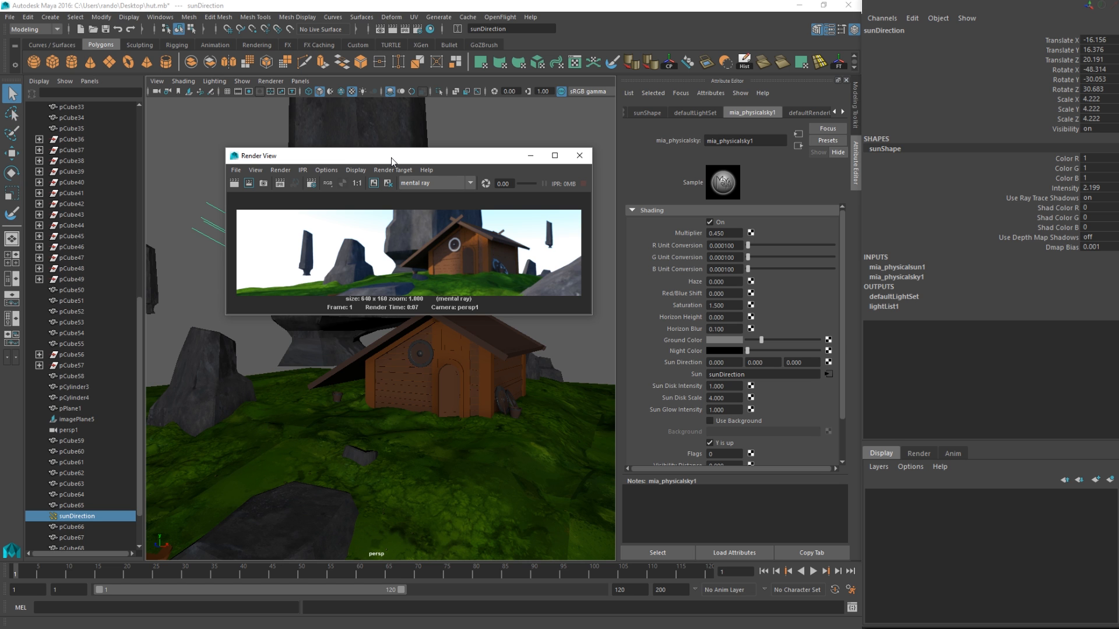
drag(391, 161, 1061, 136)
Duplicate one of the shields leaning on the hut and move the copy to the front wall beside the door.
alt+middle_drag(382, 362, 474, 267)
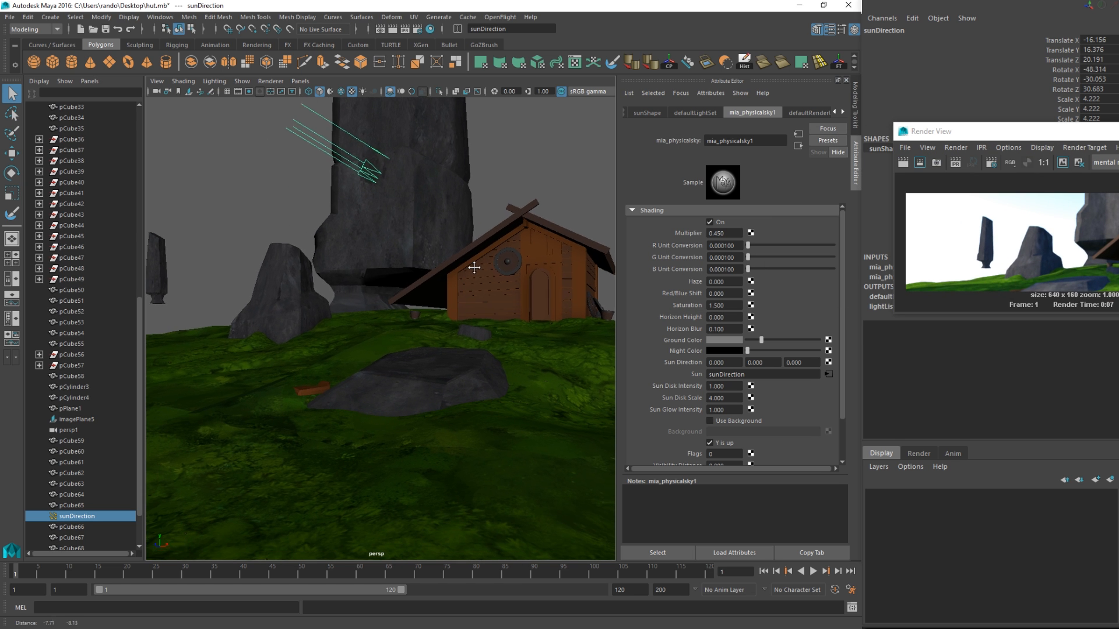
click(323, 389)
right_drag(318, 390, 393, 586)
alt+drag(445, 395, 294, 358)
scroll(417, 365, up, 3)
click(419, 365)
key(w)
key(ctrl+d)
key(v)
key(e)
key(w)
Raise and tilt the copied shield so it leans against the front wall with its lower edge on the grass.
alt+drag(294, 358, 241, 371)
mouse_move(241, 371)
alt+mouse_down()
mouse_move(402, 381)
mouse_move(245, 380)
alt+mouse_up()
key(f)
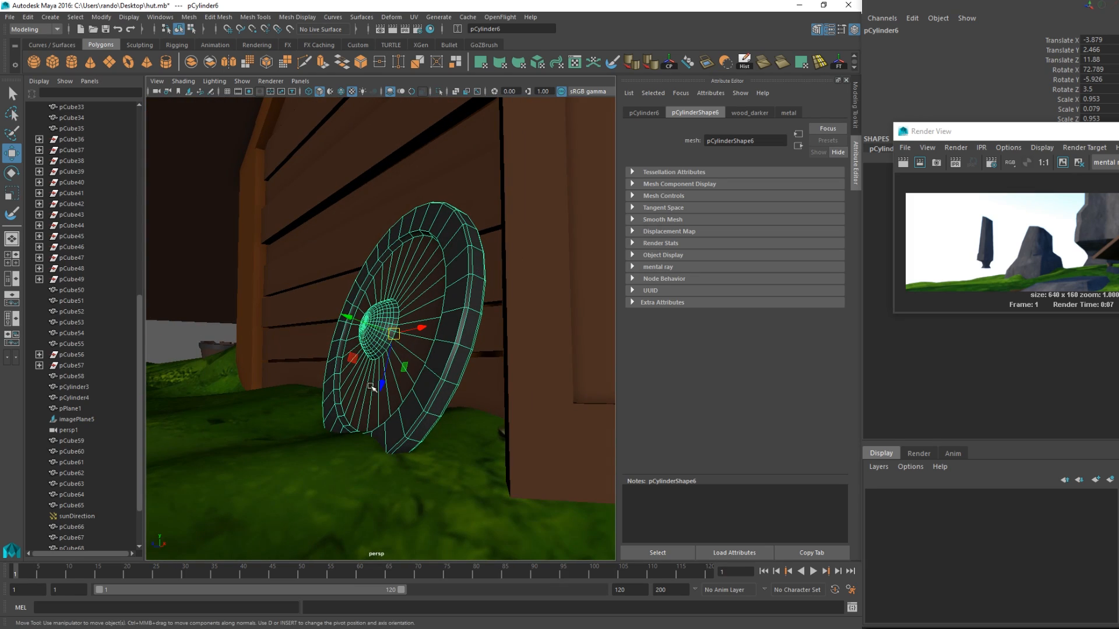
drag(379, 382, 323, 316)
key(e)
scroll(379, 322, down, 10)
scroll(387, 325, up, 7)
key(w)
Duplicate the front-wall shield, then shift and rotate the copy so it overlaps the first one on the side away from the door.
key(ctrl+d)
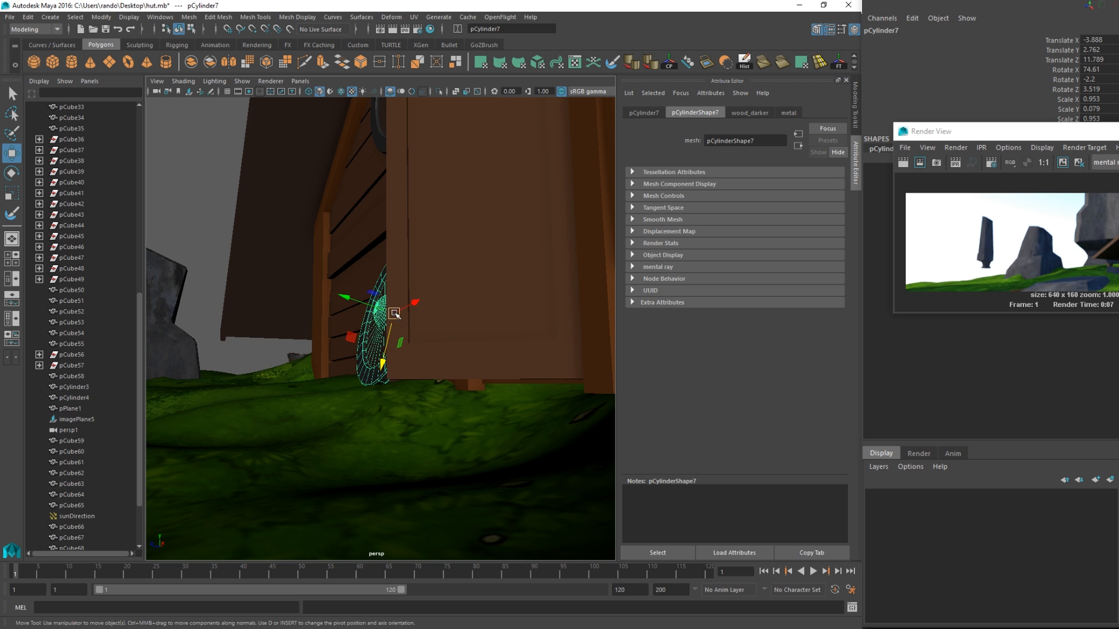
drag(395, 313, 372, 312)
alt+drag(373, 312, 295, 326)
key(e)
key(w)
key(e)
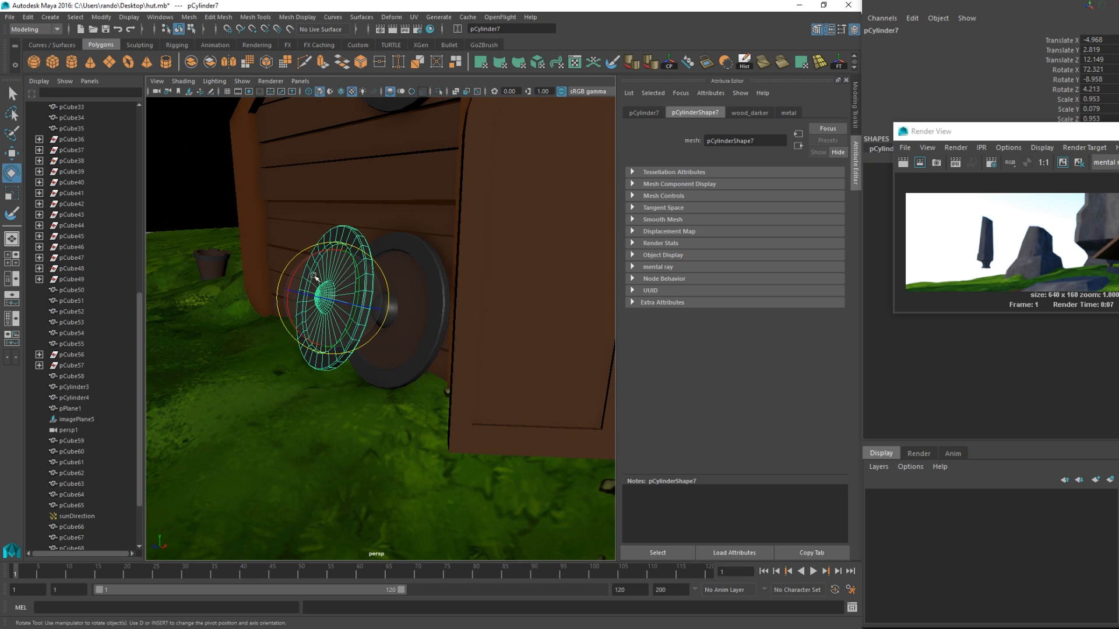
drag(314, 277, 492, 303)
key(w)
drag(379, 317, 320, 318)
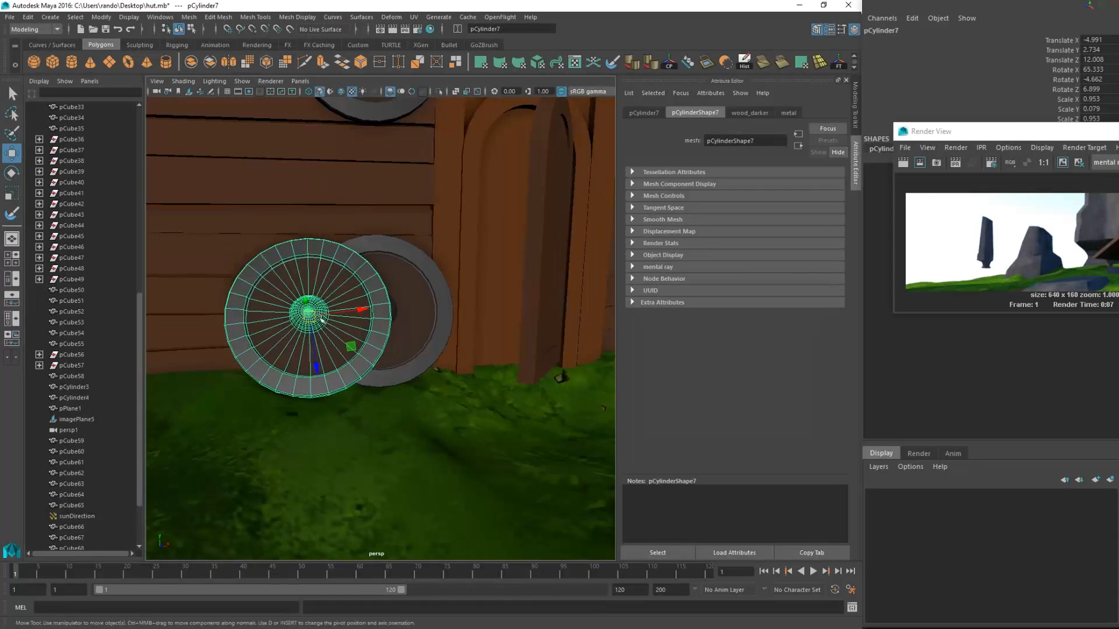
scroll(382, 332, down, 6)
click(502, 218)
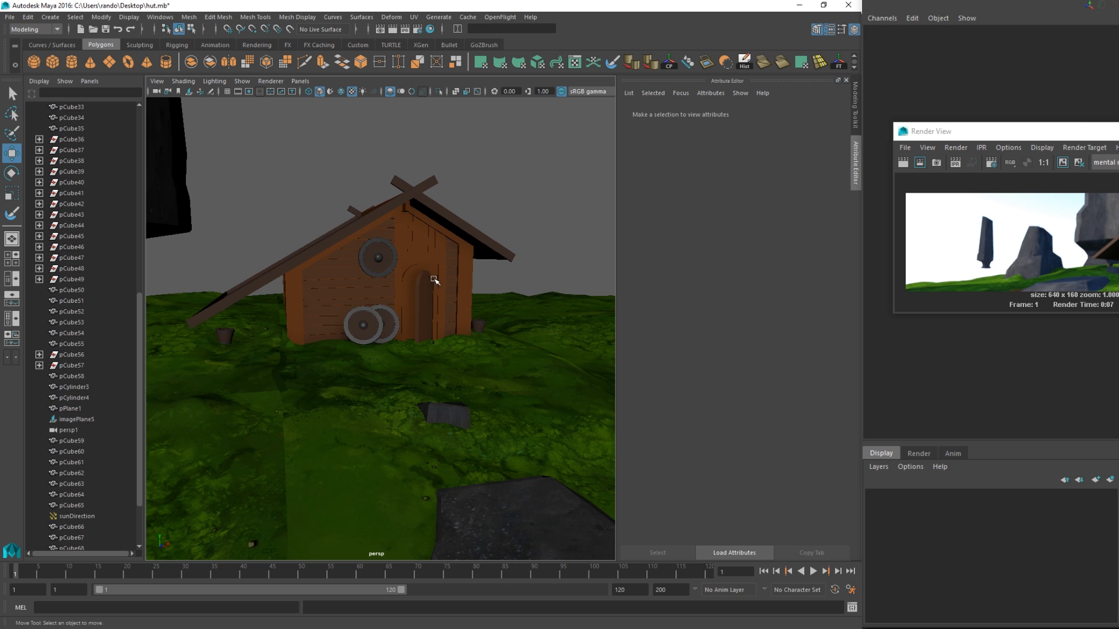
Bring the render window back over the viewport and re-render to check the two new front shields.
alt+drag(434, 279, 373, 273)
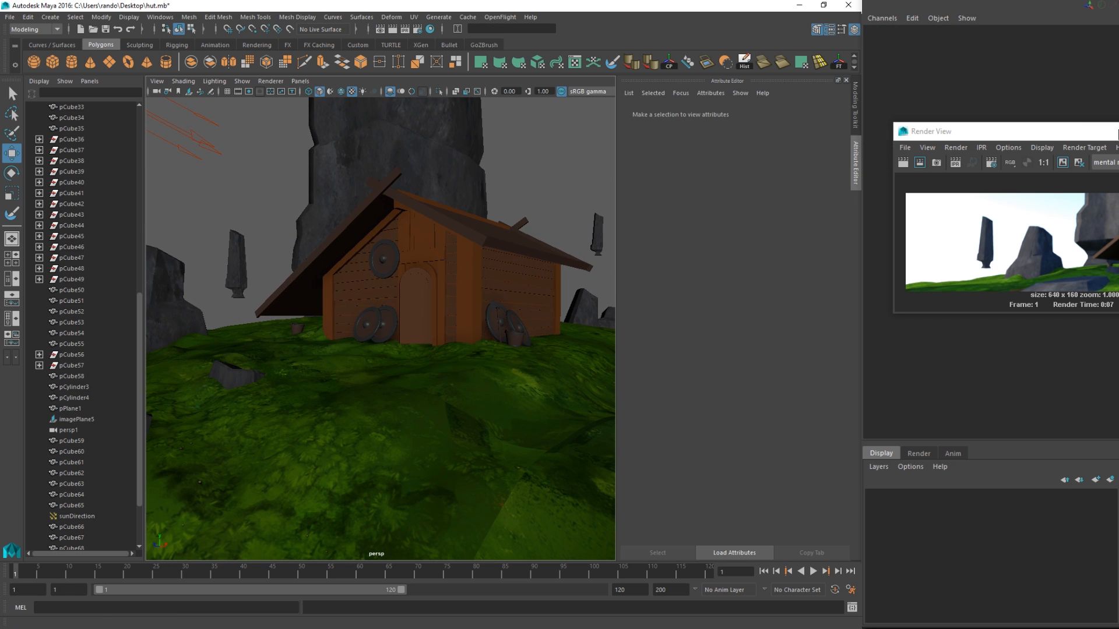
drag(1084, 129, 414, 241)
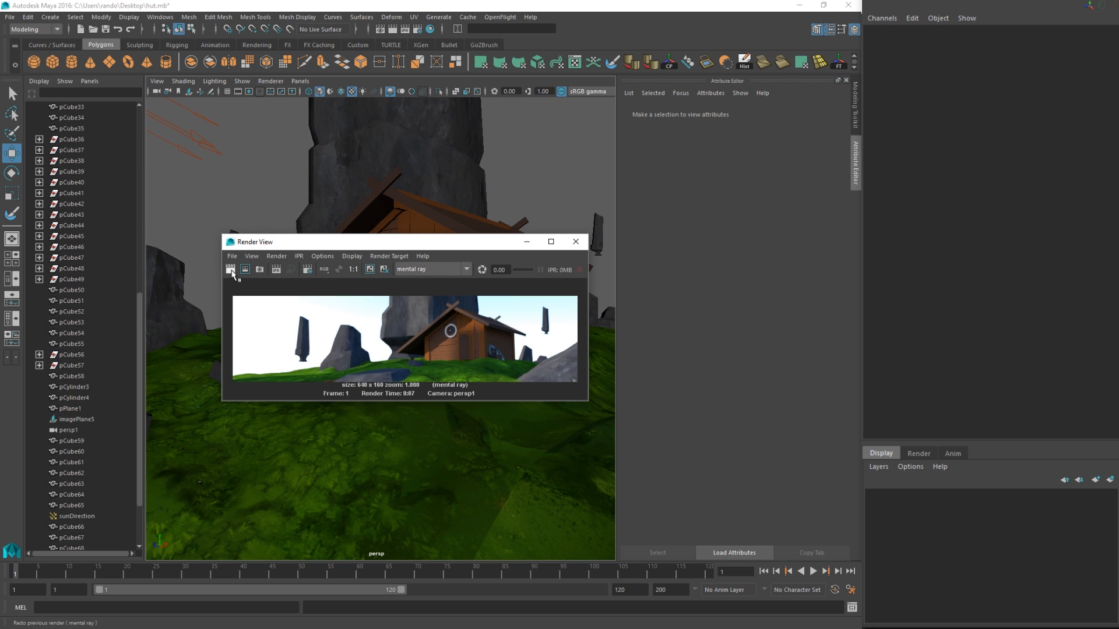
click(232, 270)
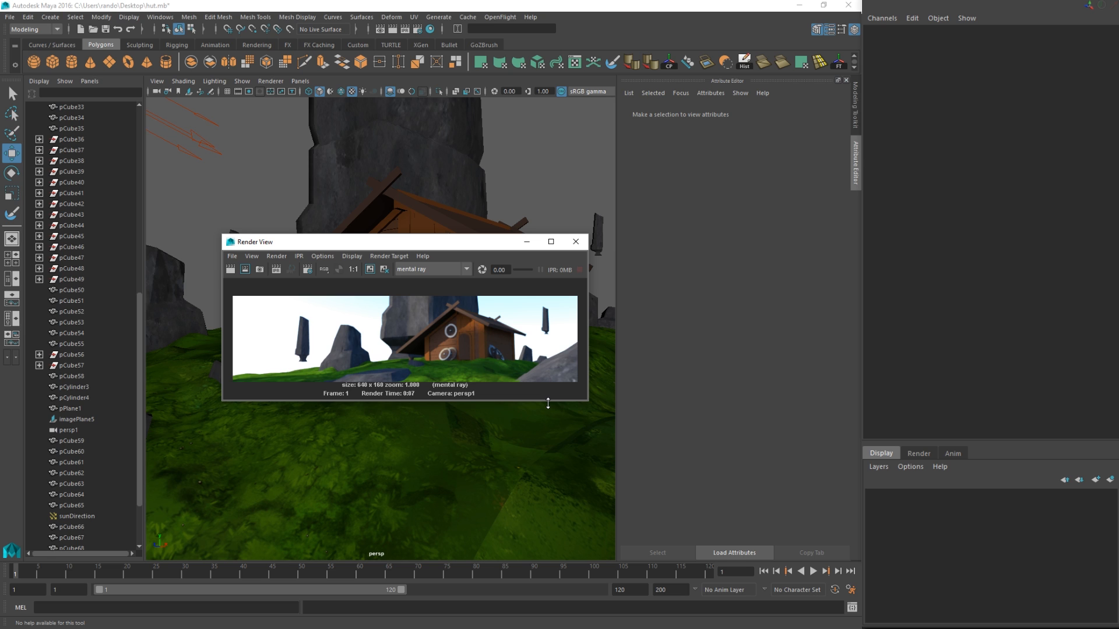
Select the sun light, set the mia_physicalsky1 Multiplier to 0.5, and re-render the scene.
click(184, 137)
click(796, 112)
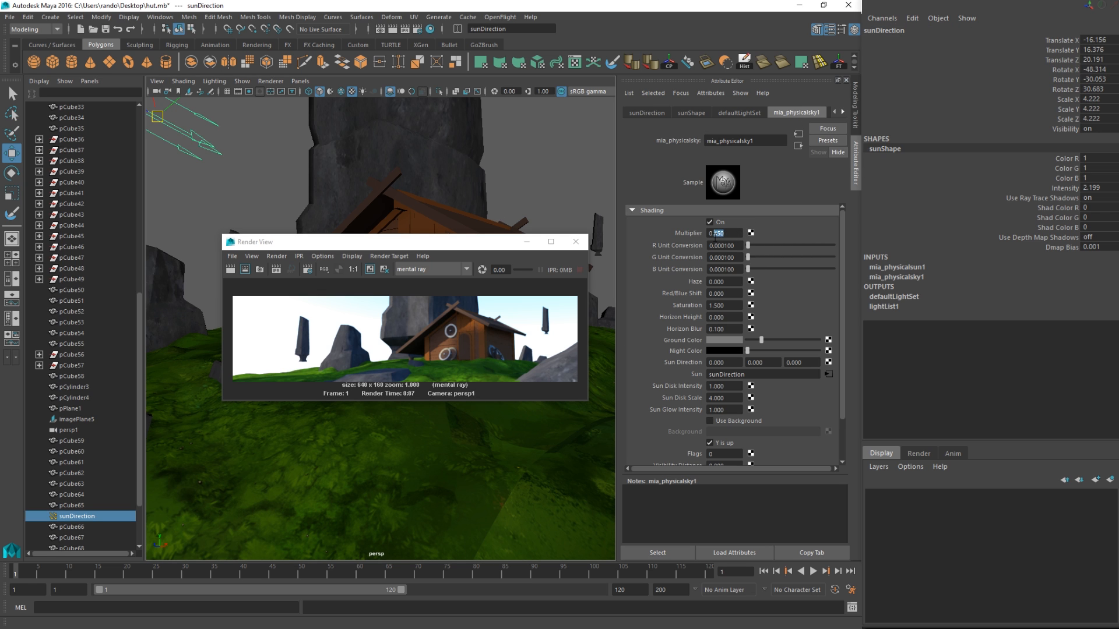
text(5)
key(Return)
click(229, 270)
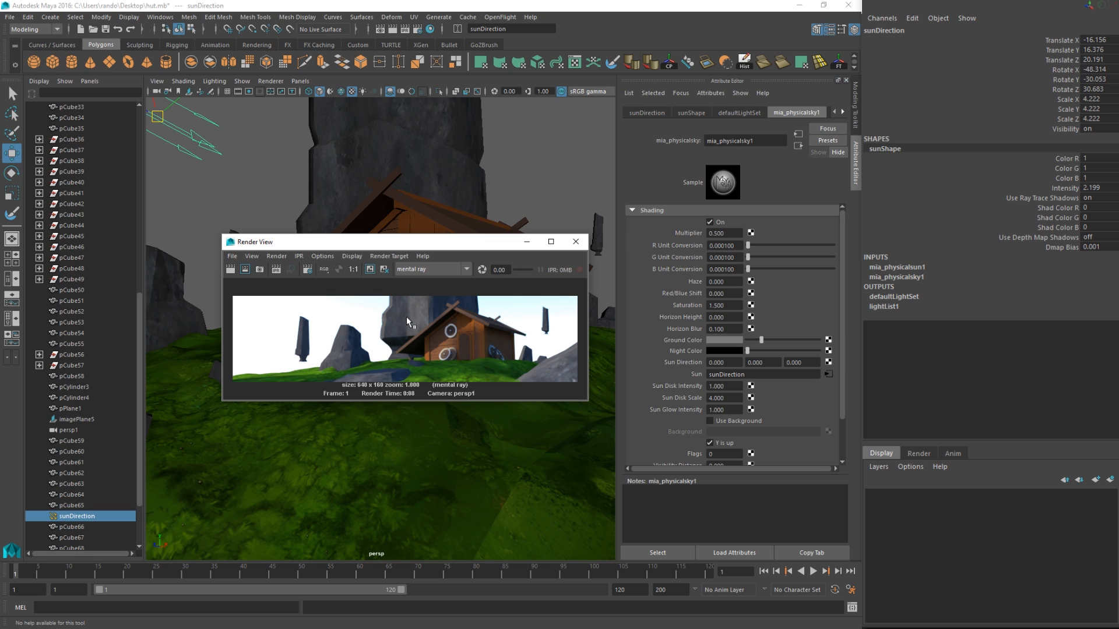
Set the sky's Multiplier to 0.48, re-render, and move the render window up to uncover the hut's front.
mouse_move(729, 233)
mouse_down()
mouse_move(714, 233)
mouse_move(725, 235)
mouse_up()
text(48)
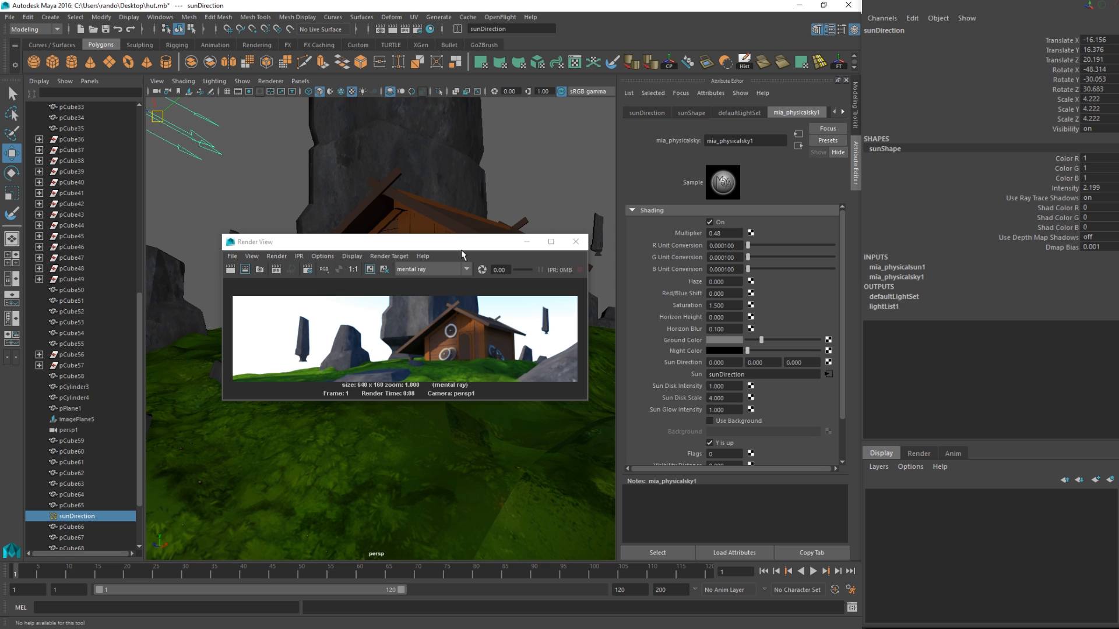
click(231, 269)
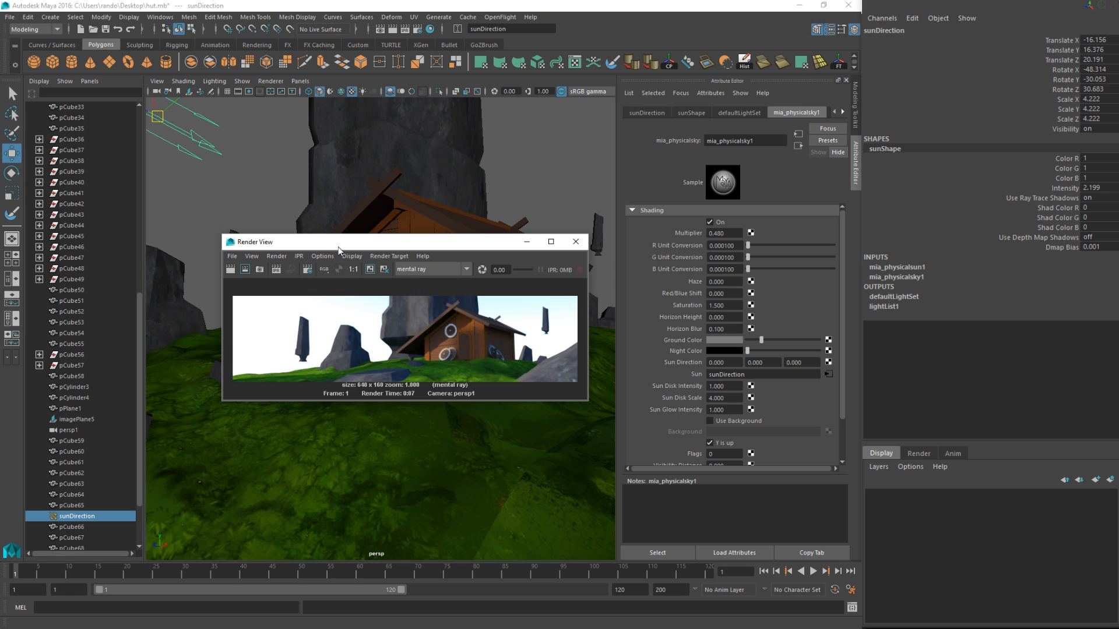
drag(338, 246, 307, 124)
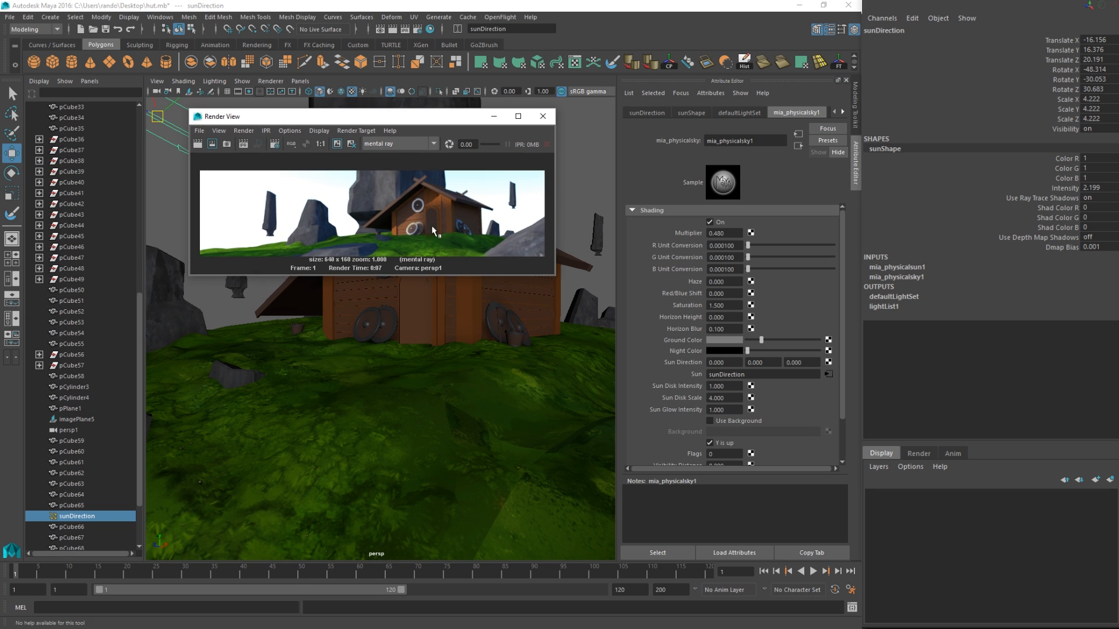